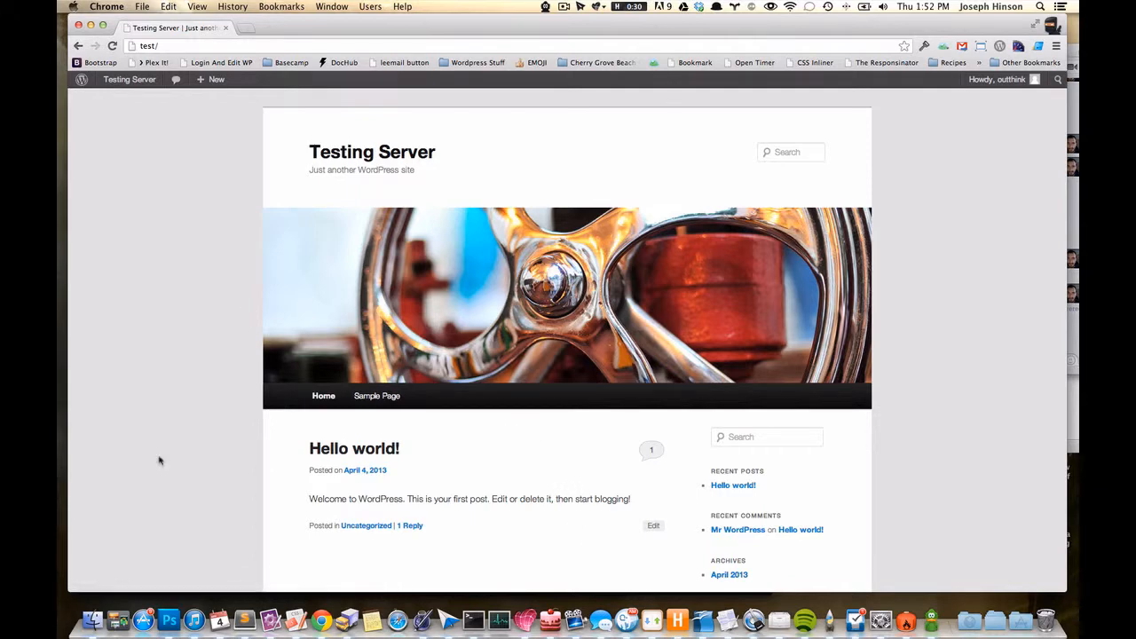
# Open the admin dashboard of the Testing Server site
pyautogui.scroll(-4, 597, 499)
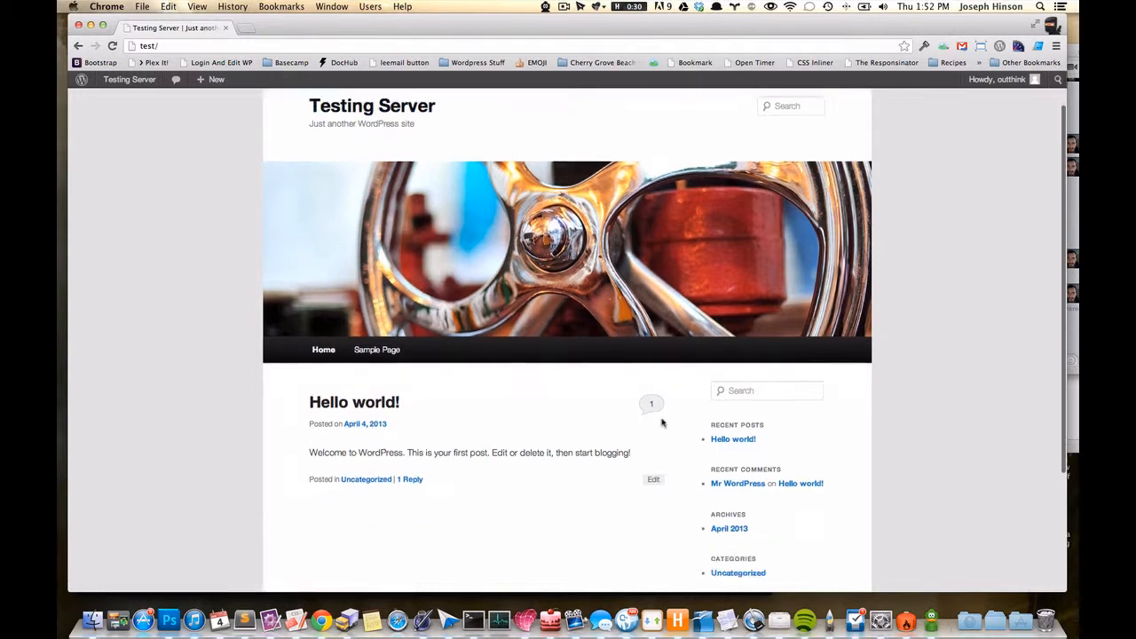
pyautogui.scroll(4, 689, 384)
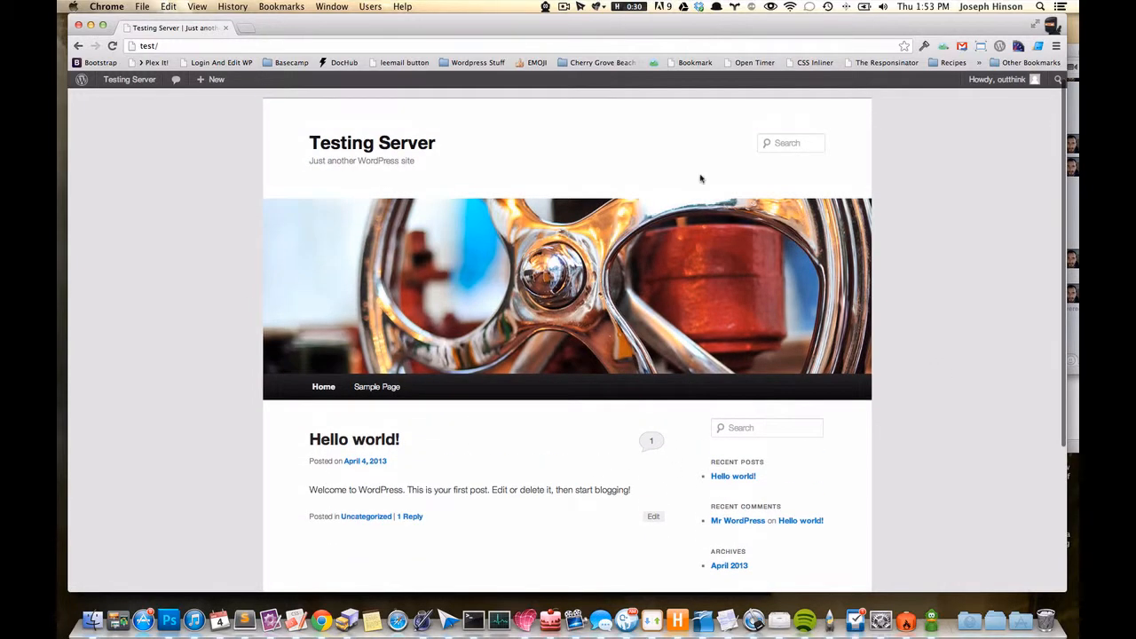
pyautogui.moveTo(113, 84)
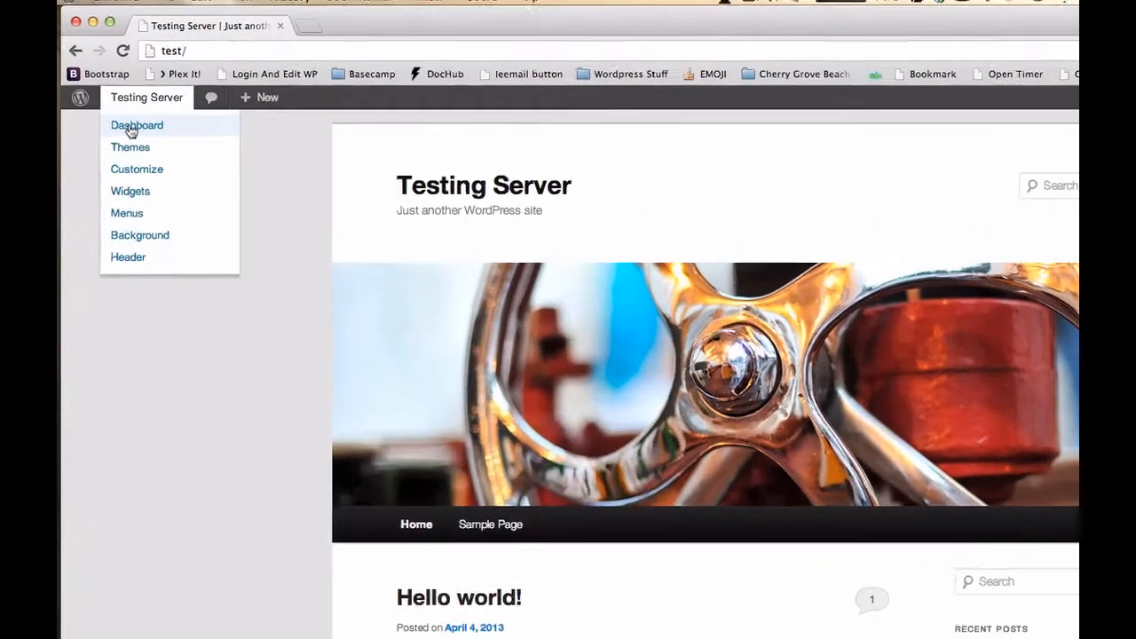
pyautogui.click(118, 101)
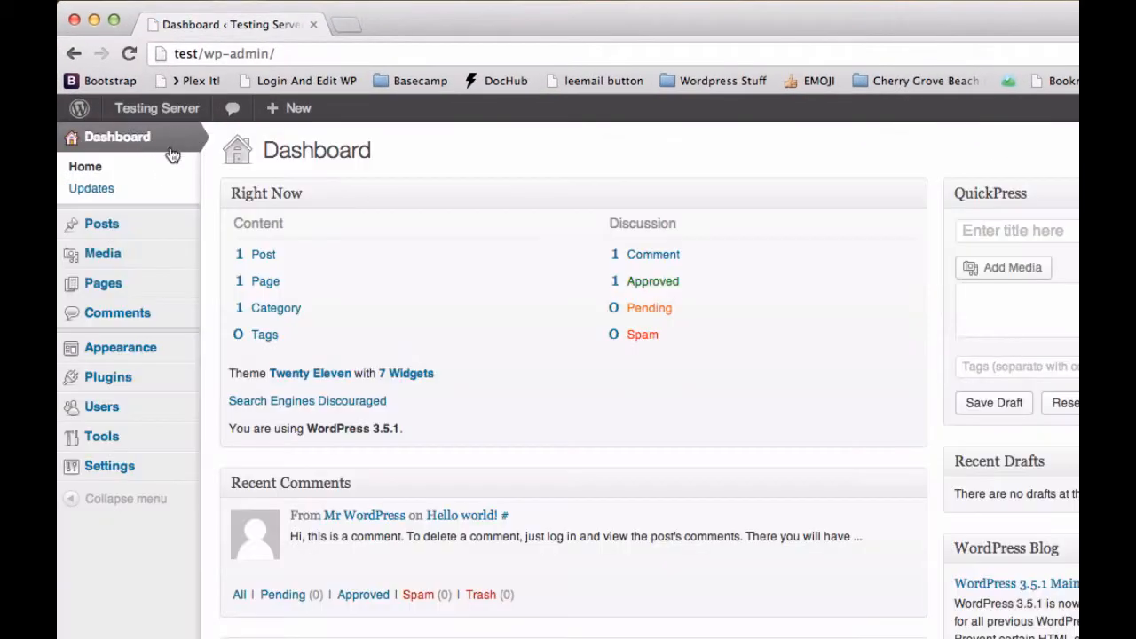
# Search for new plugins to install with the keyword "mybooks"
pyautogui.moveTo(131, 241)
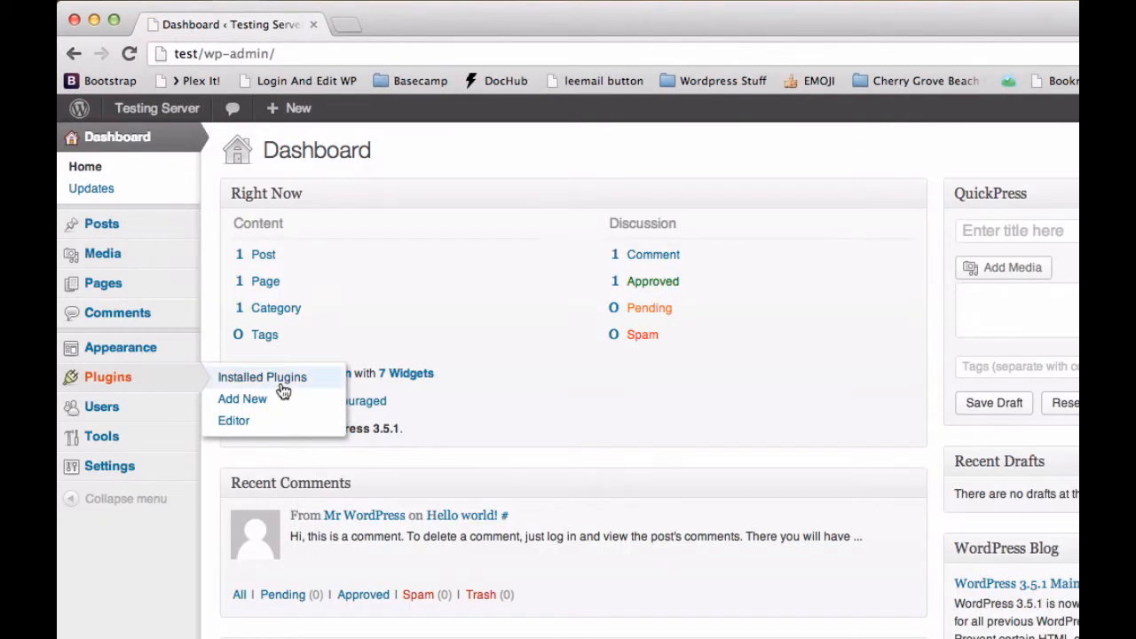
pyautogui.click(250, 399)
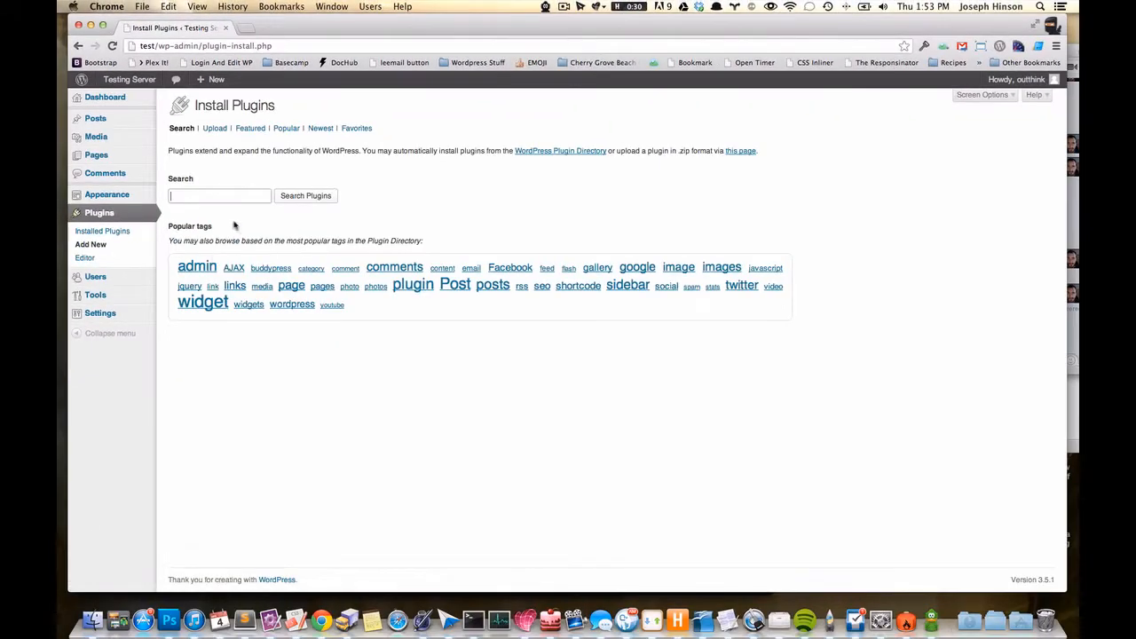
pyautogui.click(232, 195)
pyautogui.write('mybook')
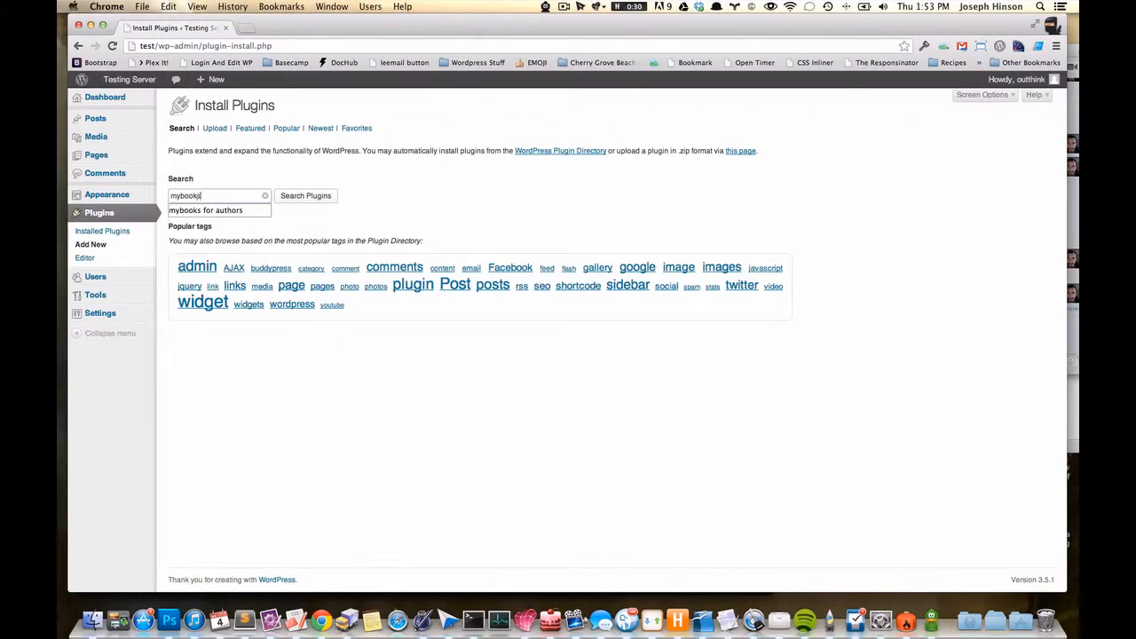
pyautogui.write('s')
pyautogui.press('Return')
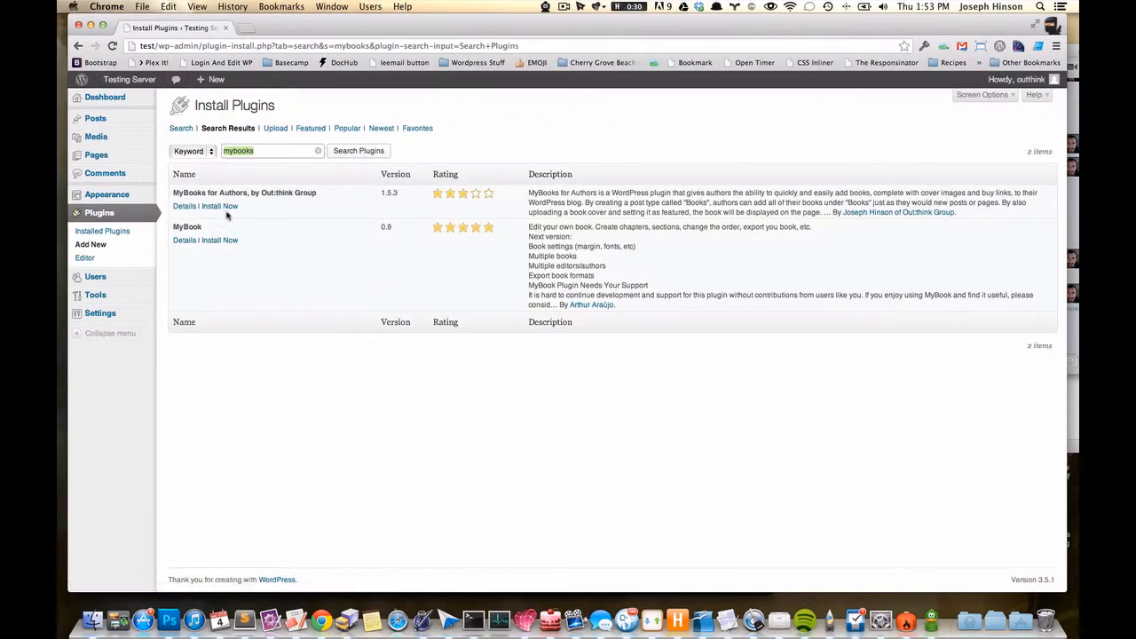
# Install and activate the MyBooks for Authors plugin by Out:think Group
pyautogui.click(219, 206)
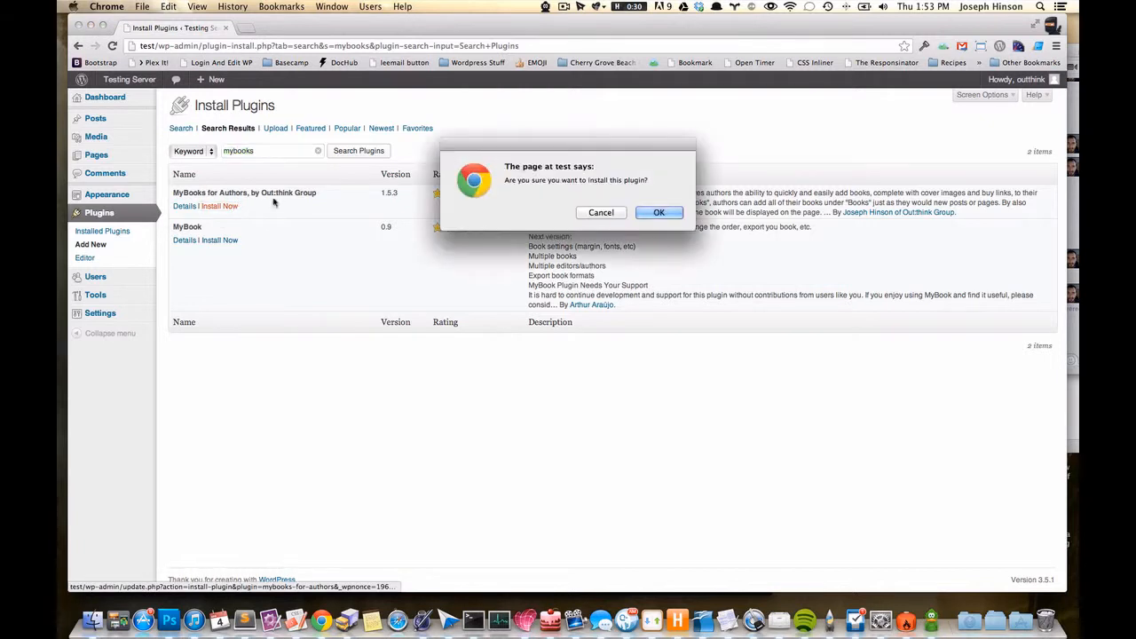
pyautogui.click(658, 213)
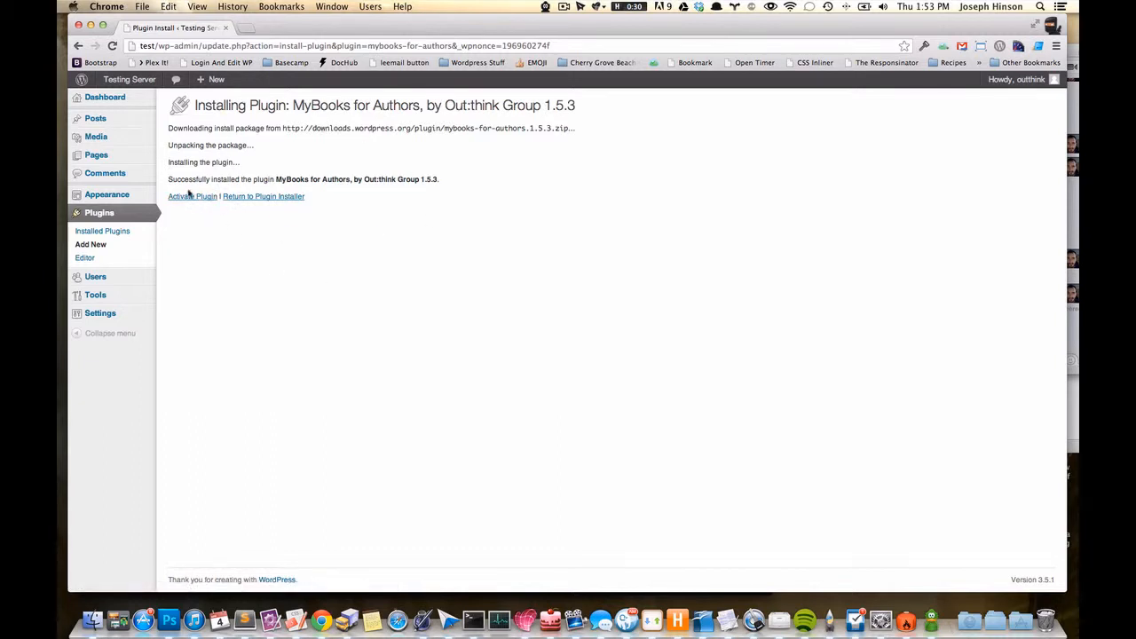
pyautogui.click(181, 197)
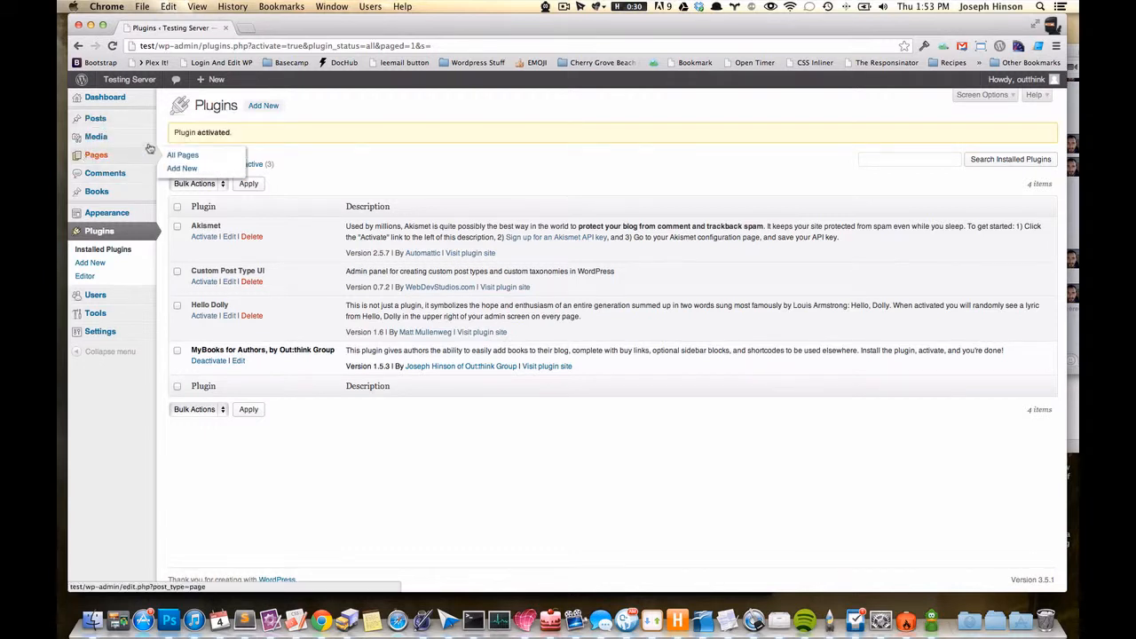
# Add a new book titled "The Zombie Survival Guide"
pyautogui.moveTo(97, 195)
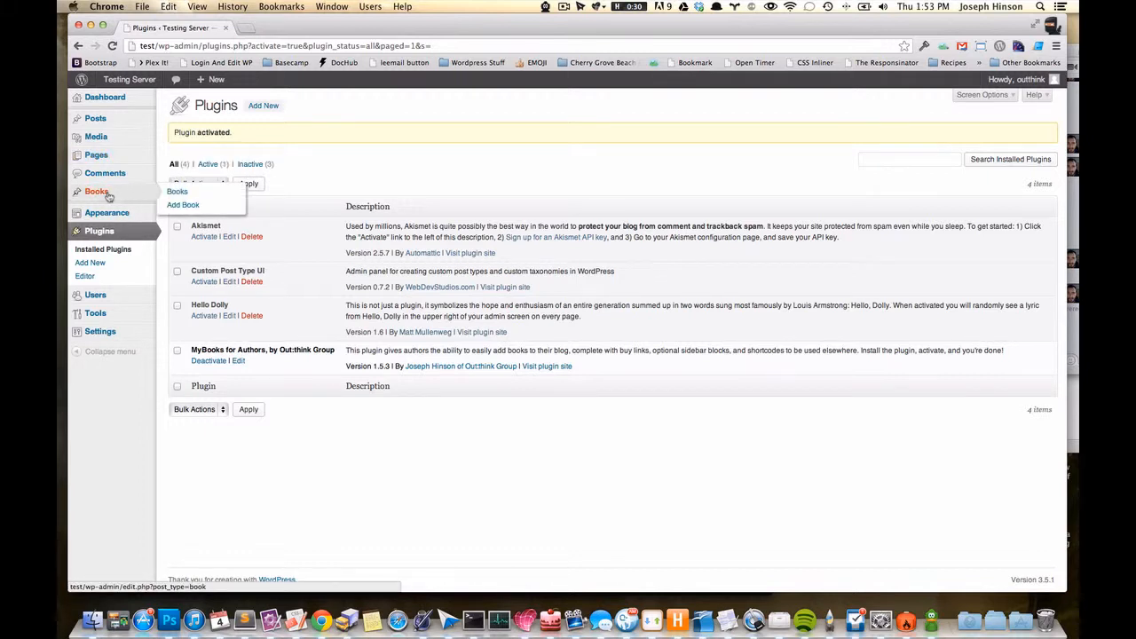
pyautogui.click(192, 205)
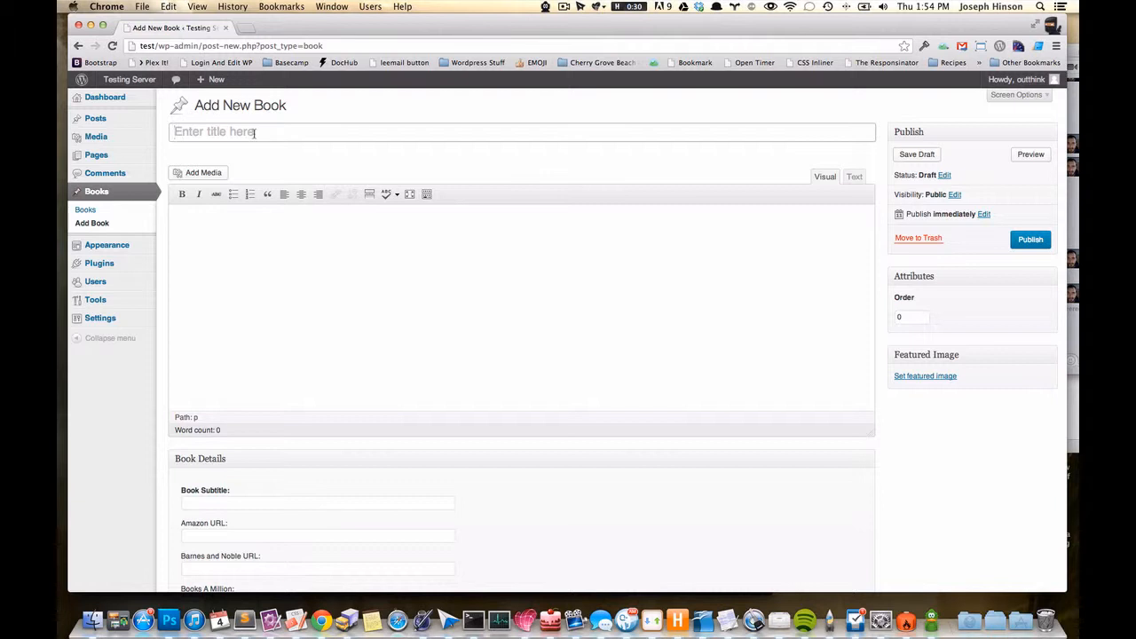
pyautogui.click(254, 133)
pyautogui.write('The Zombie Survival Guide')
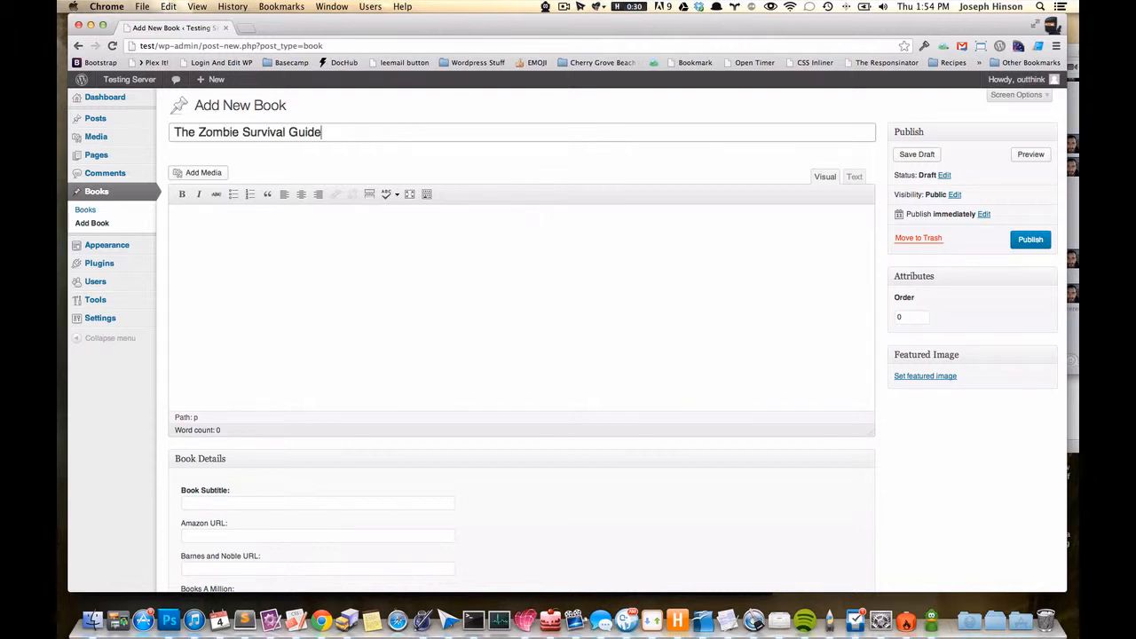
# Paste the copied book description into the body in text mode, and return to the visual editor
pyautogui.click(355, 269)
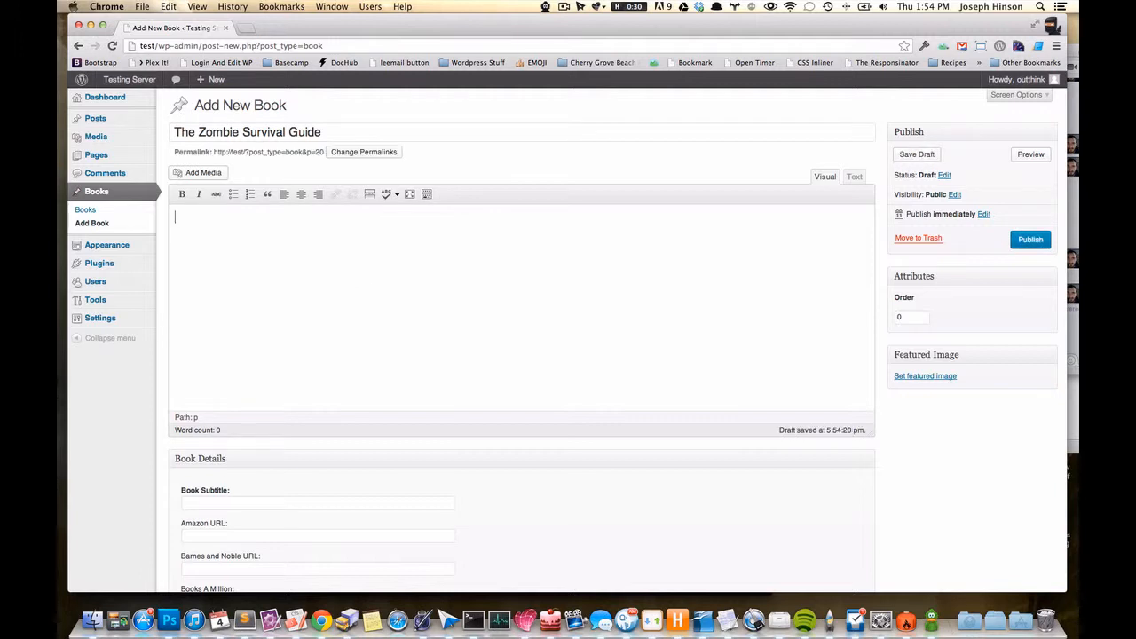
pyautogui.press('super+Tab')
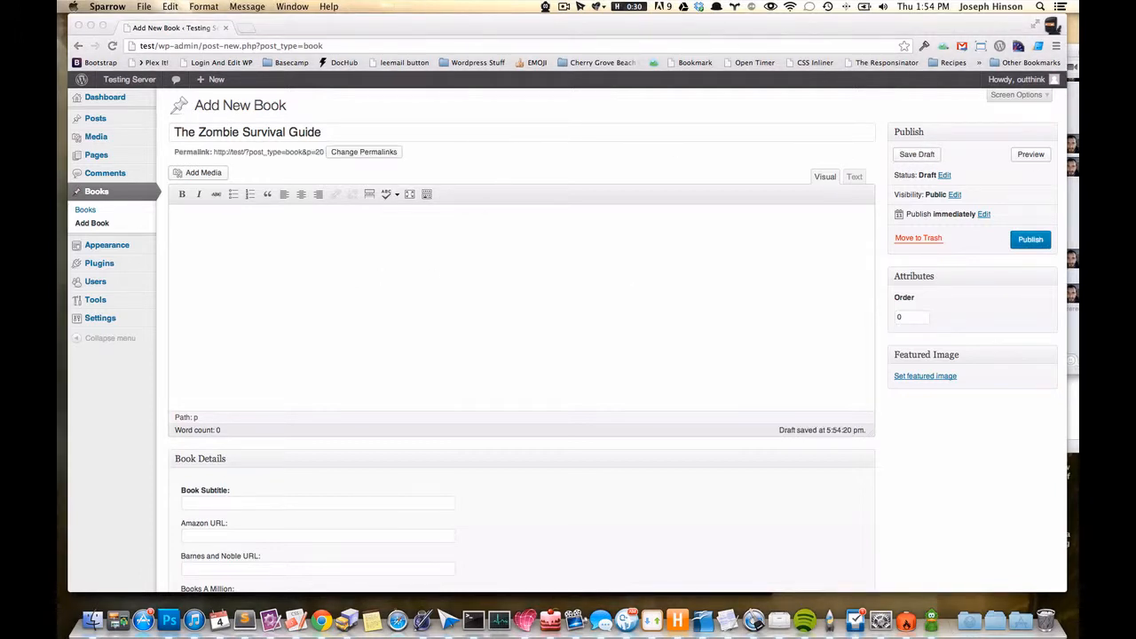
pyautogui.press('super+Tab')
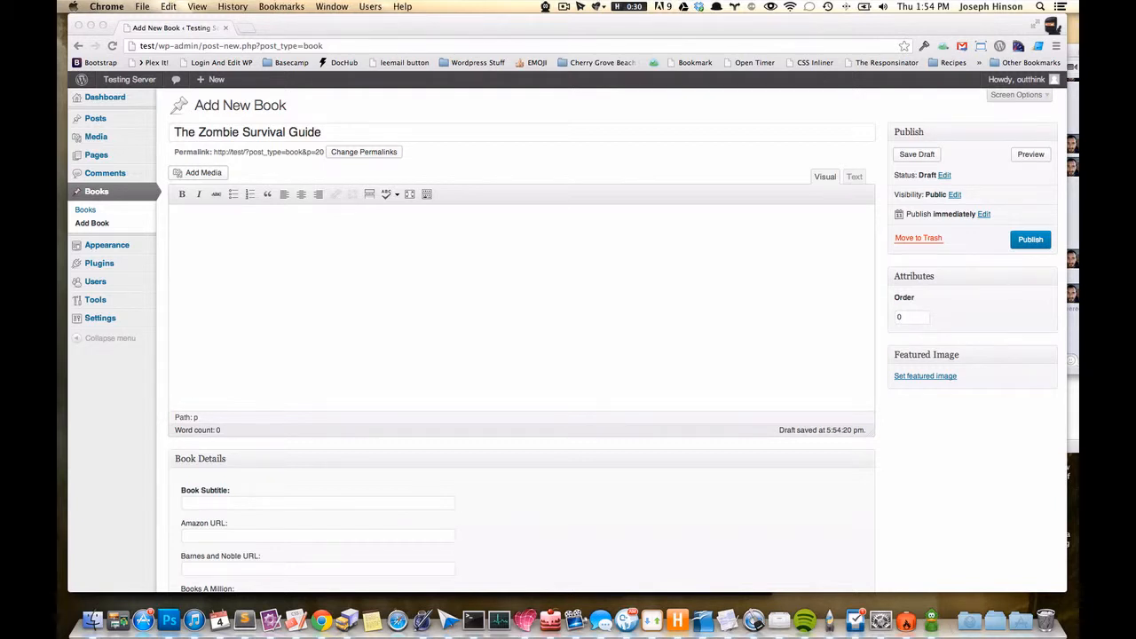
pyautogui.click(854, 177)
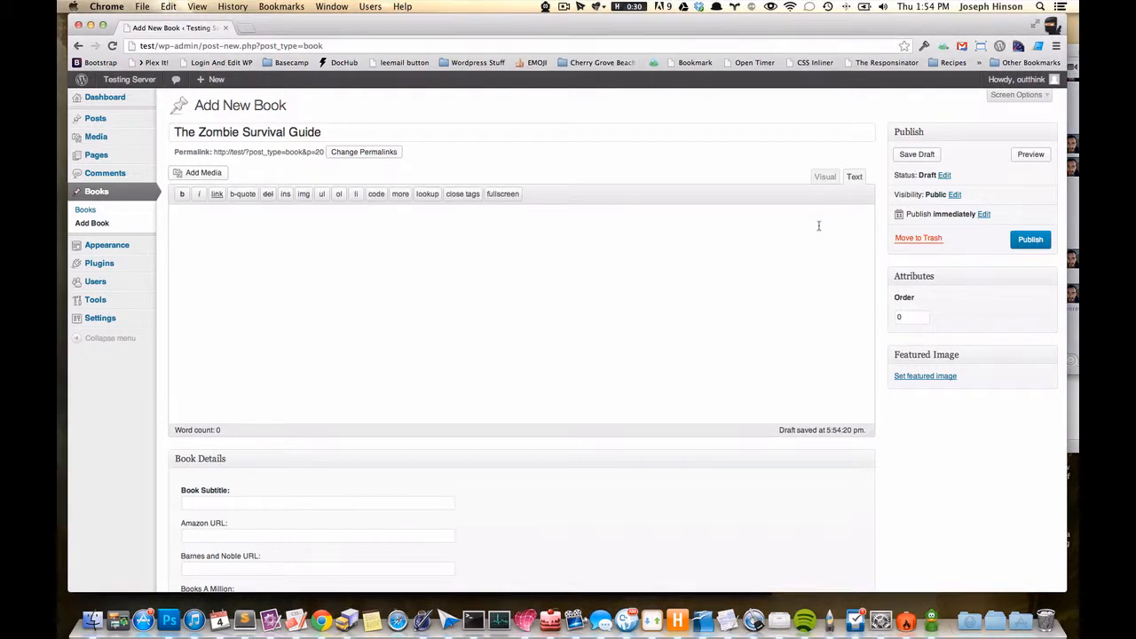
pyautogui.hotkey('ctrl', 'v')
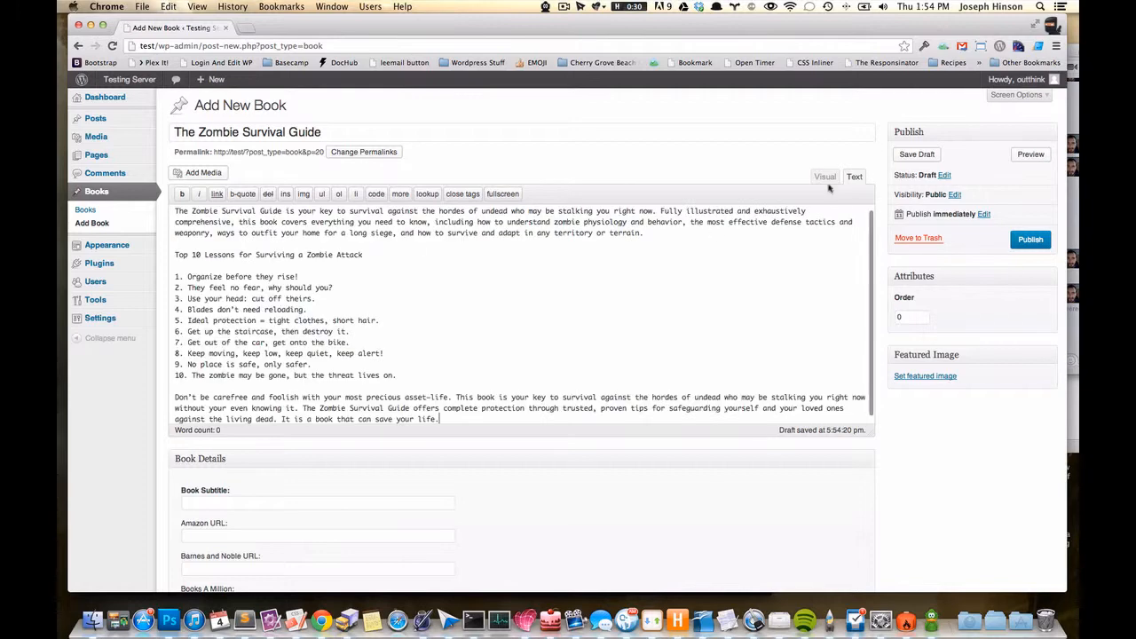
pyautogui.click(824, 177)
# Set the book subtitle to "Complete Protection from the Living Dead"
pyautogui.scroll(-5, 573, 282)
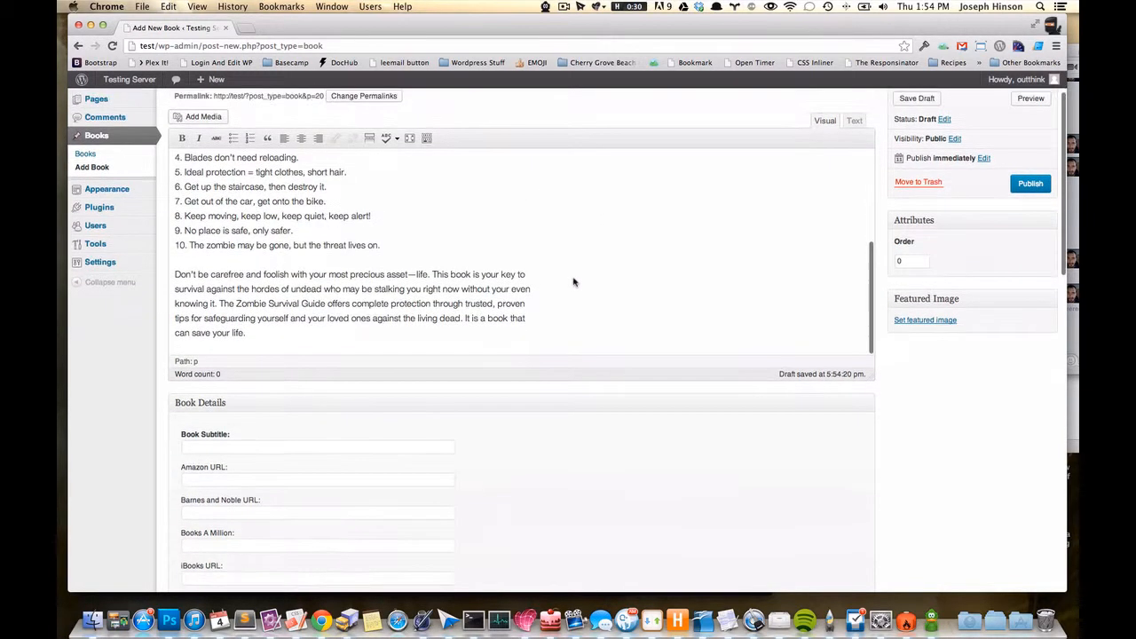
pyautogui.scroll(5, 572, 282)
pyautogui.scroll(-1, 573, 283)
pyautogui.scroll(-6, 573, 283)
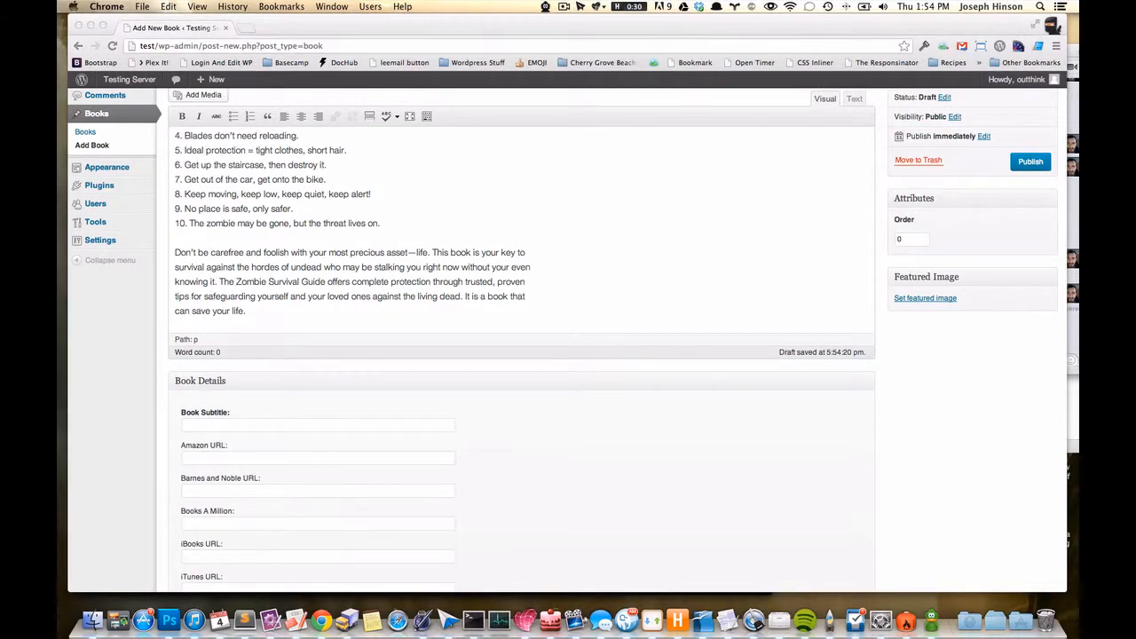
pyautogui.click(210, 426)
pyautogui.click(210, 426)
pyautogui.write('Complete Protection from the Living Dead')
pyautogui.click(700, 471)
# Paste the copied amazon.com product link for The Zombie Survival Guide as the book's Amazon URL
pyautogui.scroll(2, 700, 472)
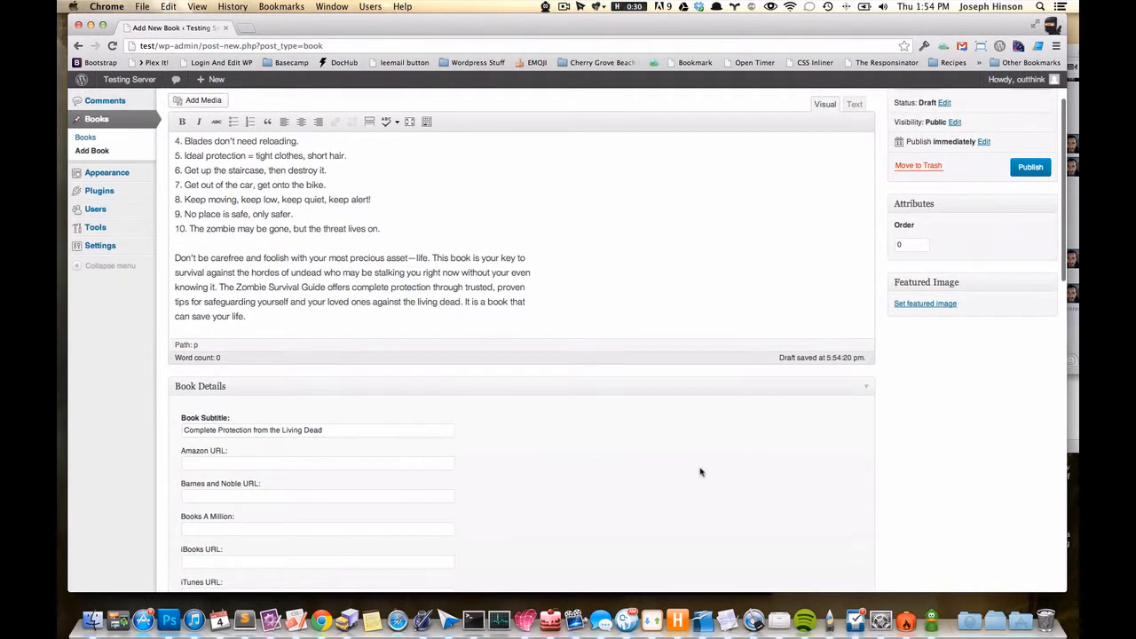
pyautogui.scroll(1, 701, 471)
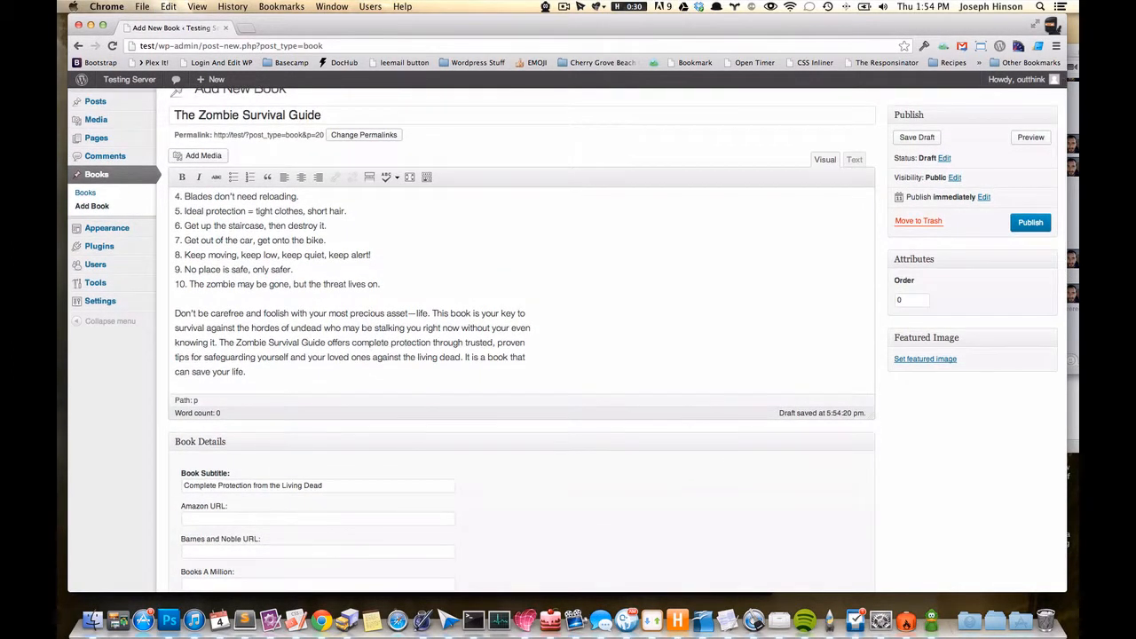
pyautogui.press('super+grave')
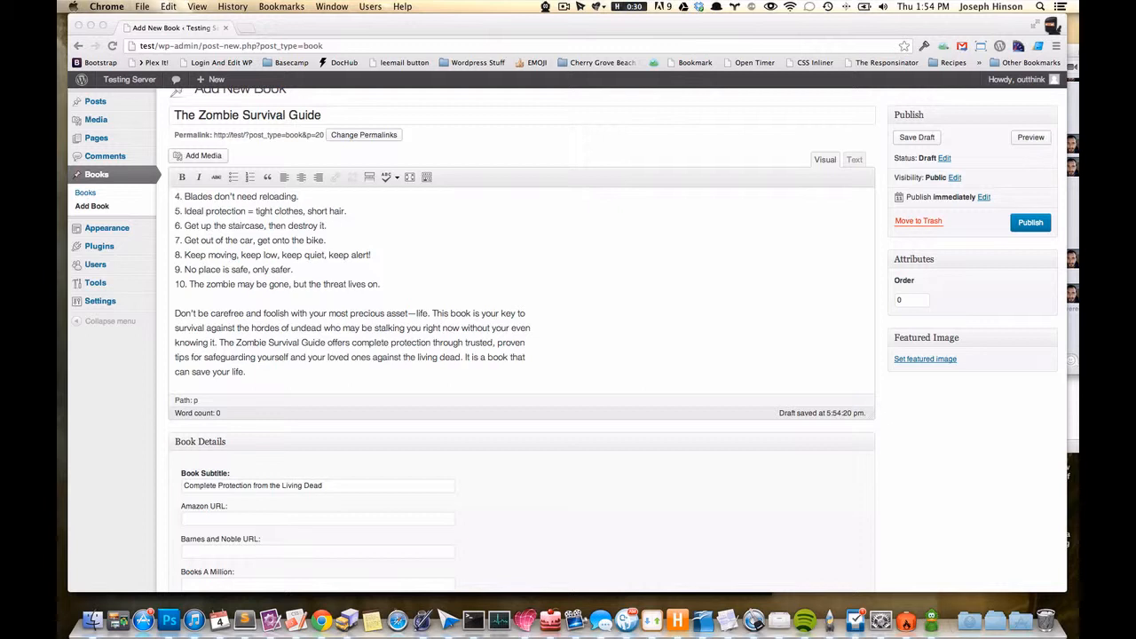
pyautogui.scroll(-3, 566, 339)
pyautogui.click(216, 464)
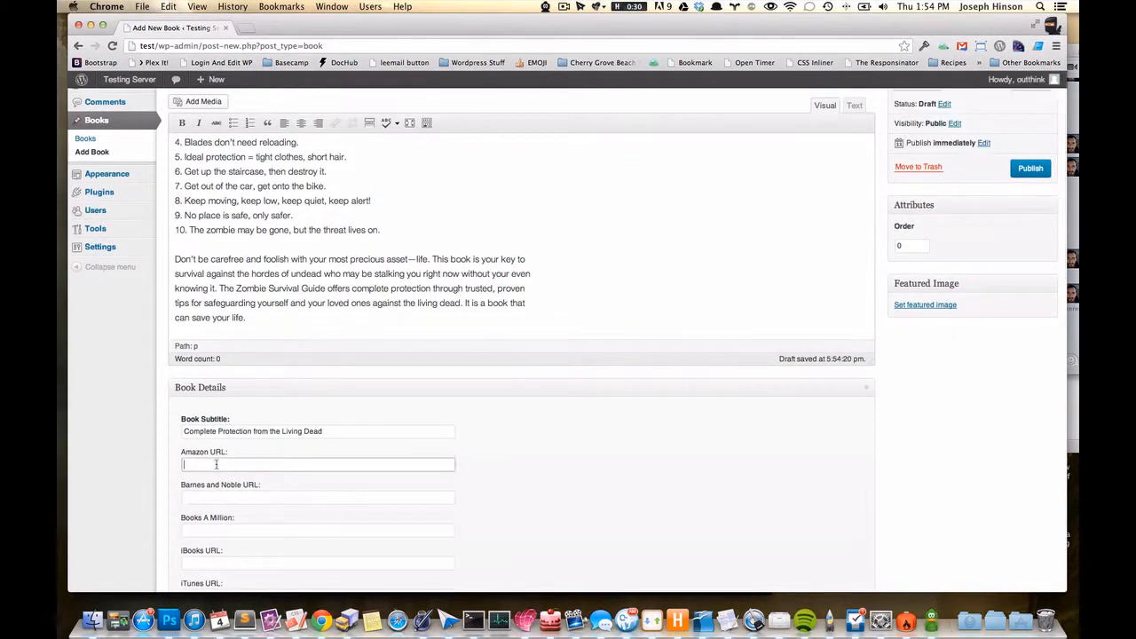
pyautogui.press('super+v')
pyautogui.click(353, 500)
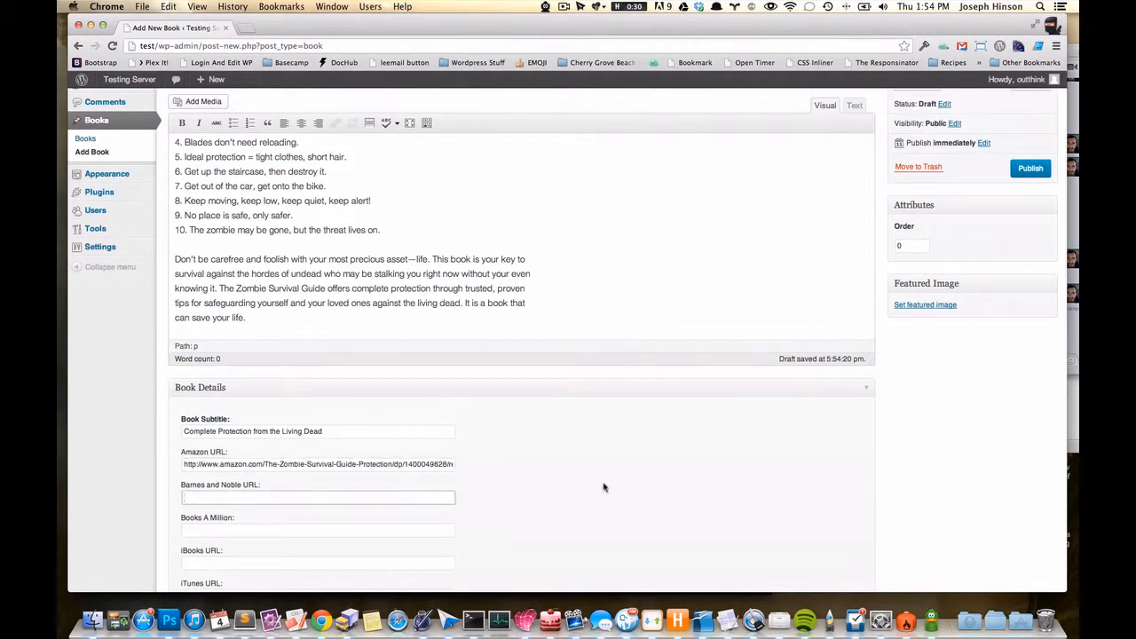
# Review the remaining retailer URL fields in the book details and the description text in the body
pyautogui.scroll(-5, 482, 512)
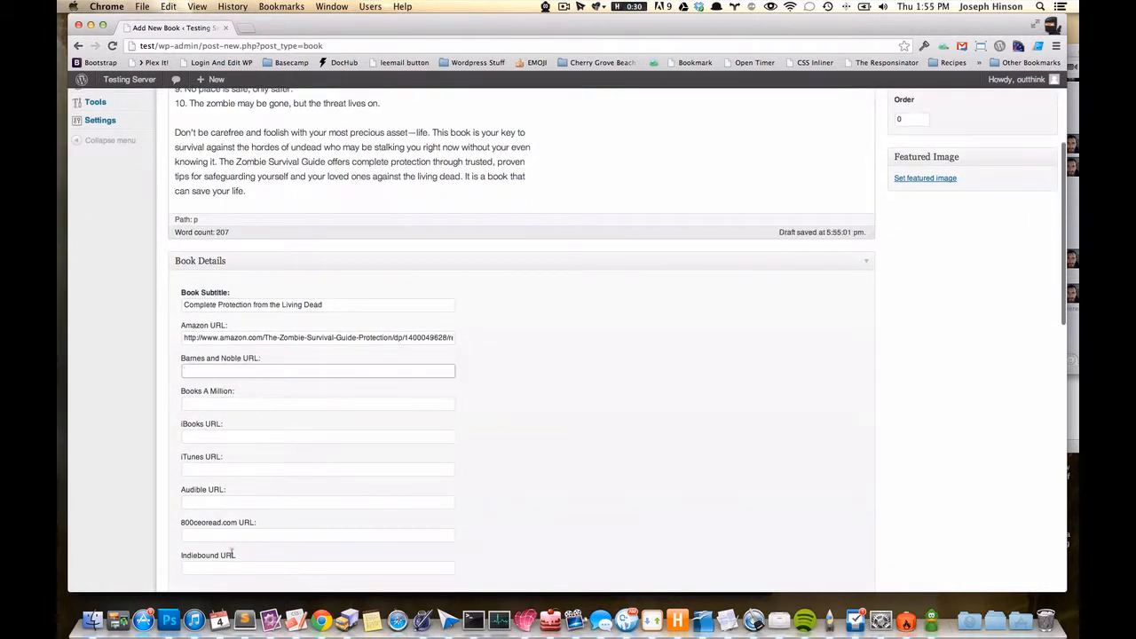
pyautogui.scroll(-2, 277, 537)
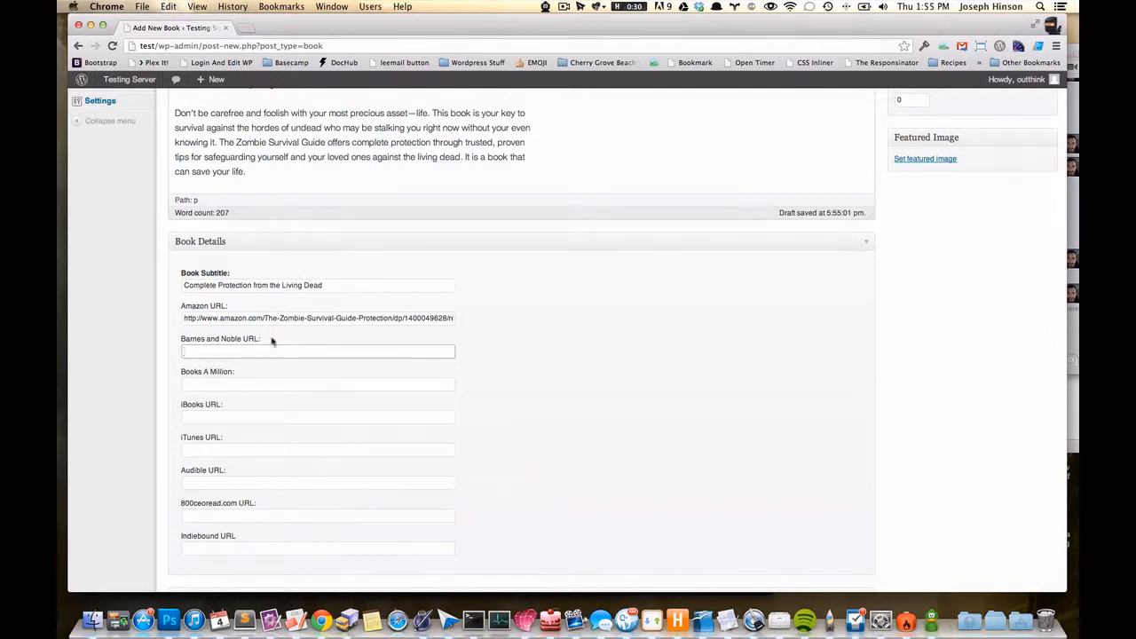
pyautogui.scroll(4, 277, 353)
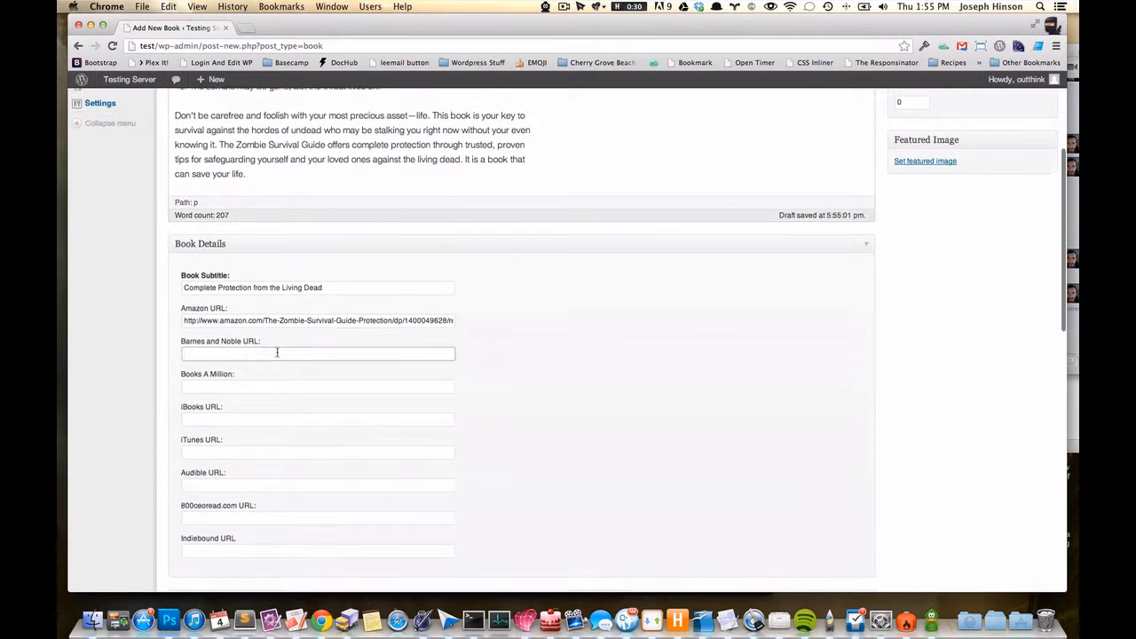
pyautogui.scroll(15, 197, 158)
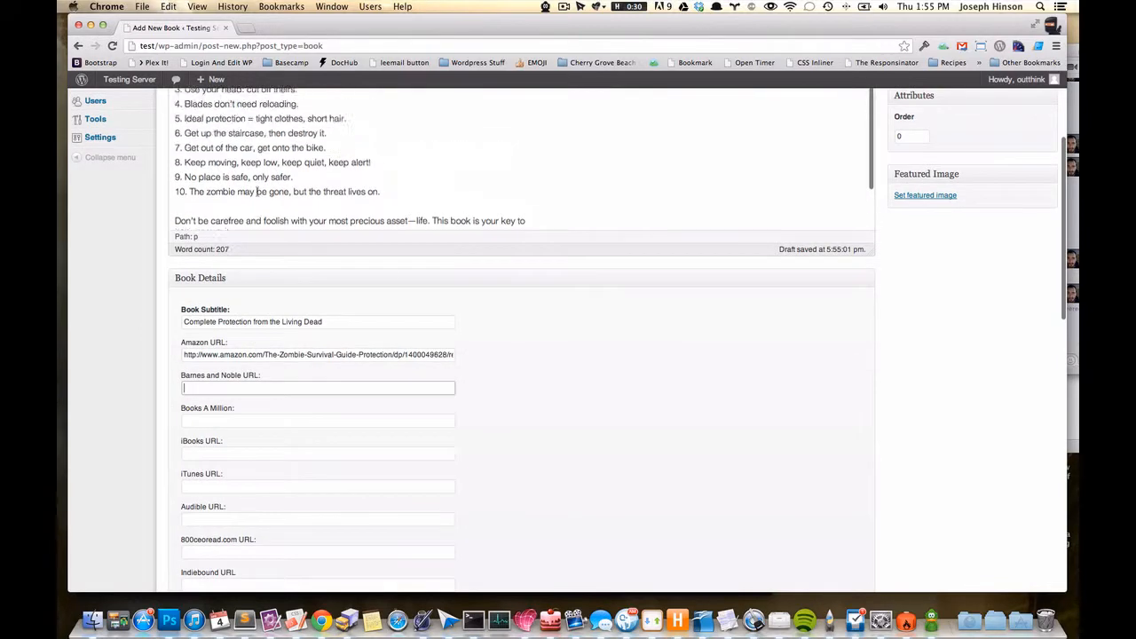
pyautogui.scroll(-3, 279, 235)
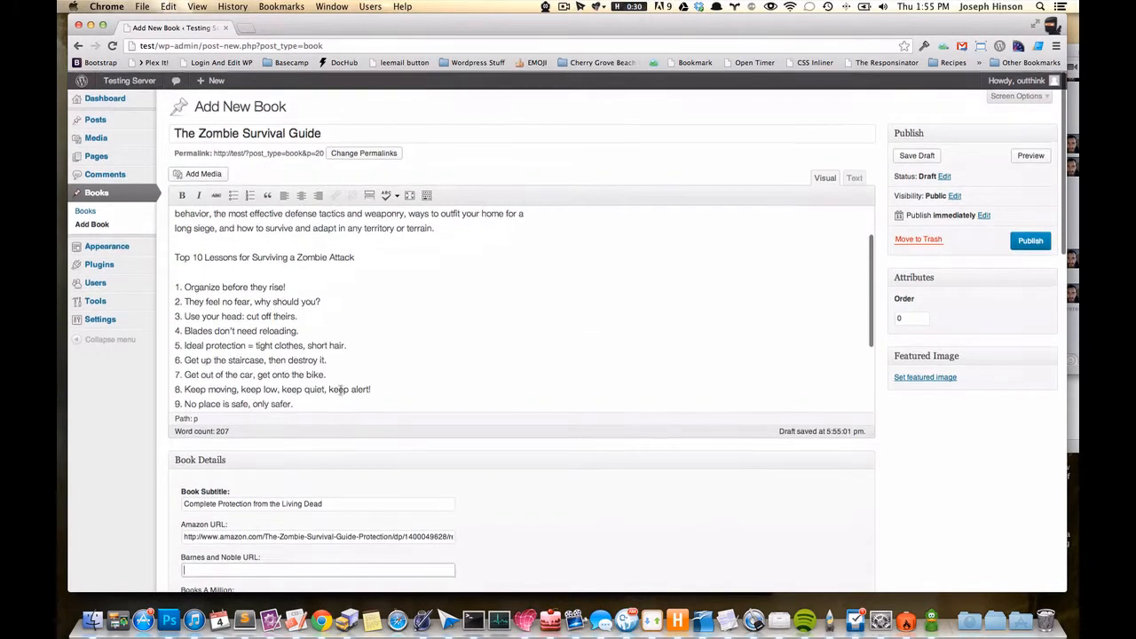
pyautogui.moveTo(175, 256); pyautogui.dragTo(288, 255)
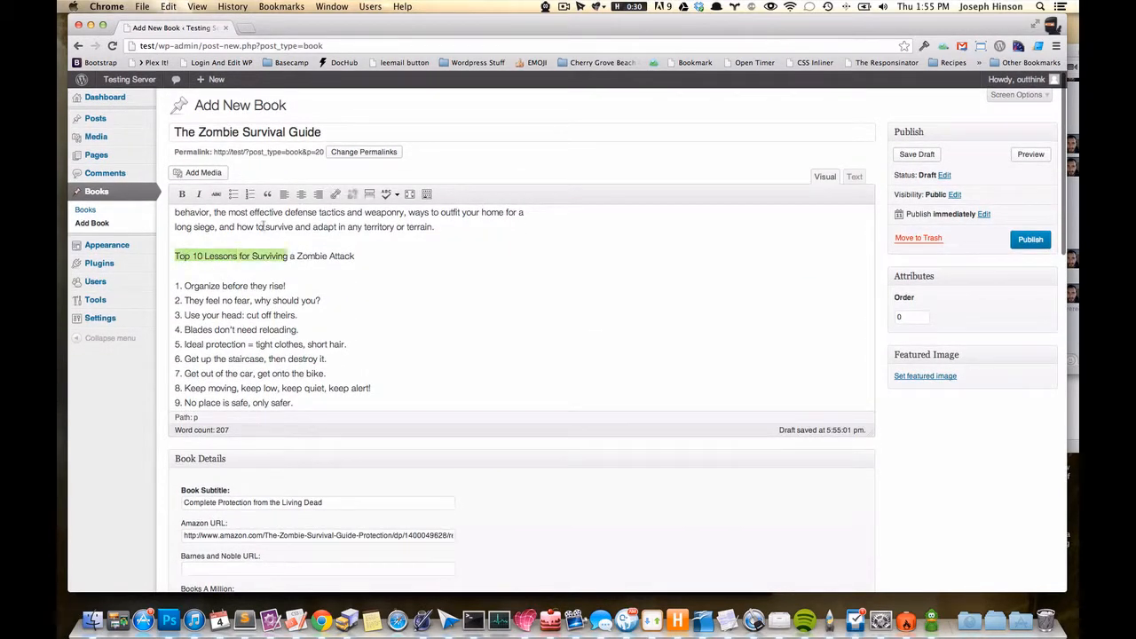
pyautogui.click(440, 404)
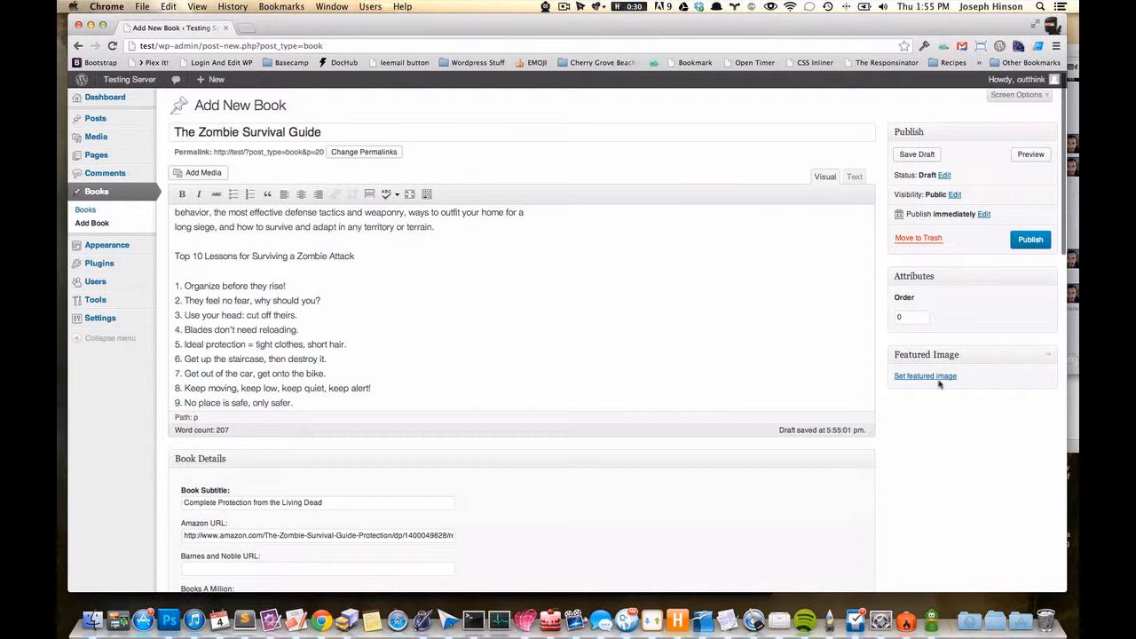
# Set zombie_survival_guide.jpg from the media library as the book's featured image
pyautogui.scroll(-1, 939, 383)
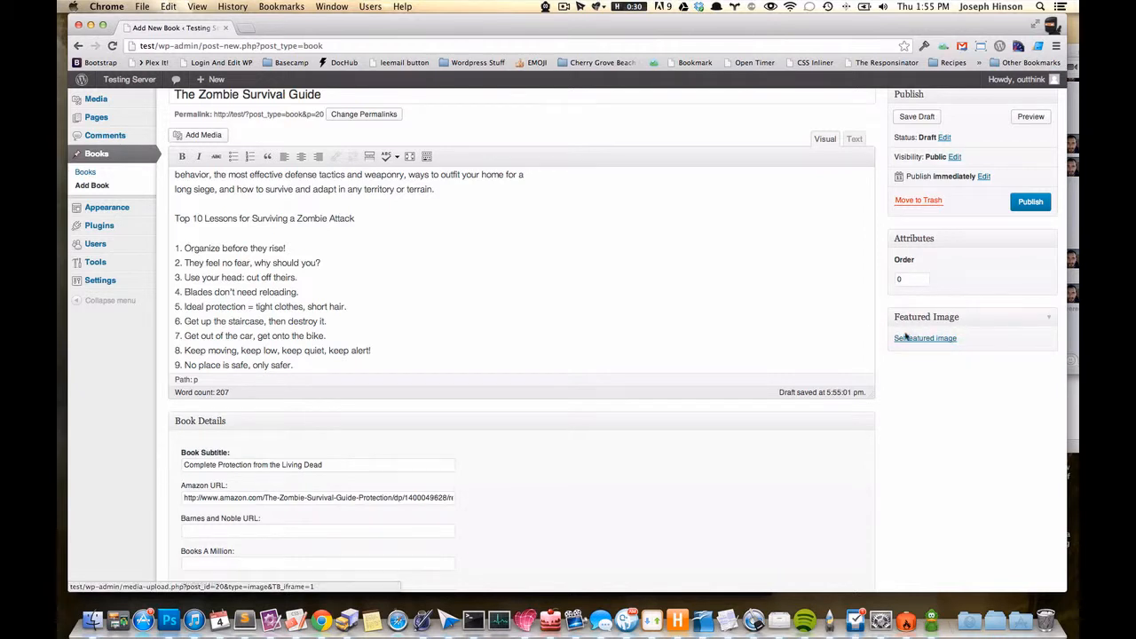
pyautogui.click(911, 339)
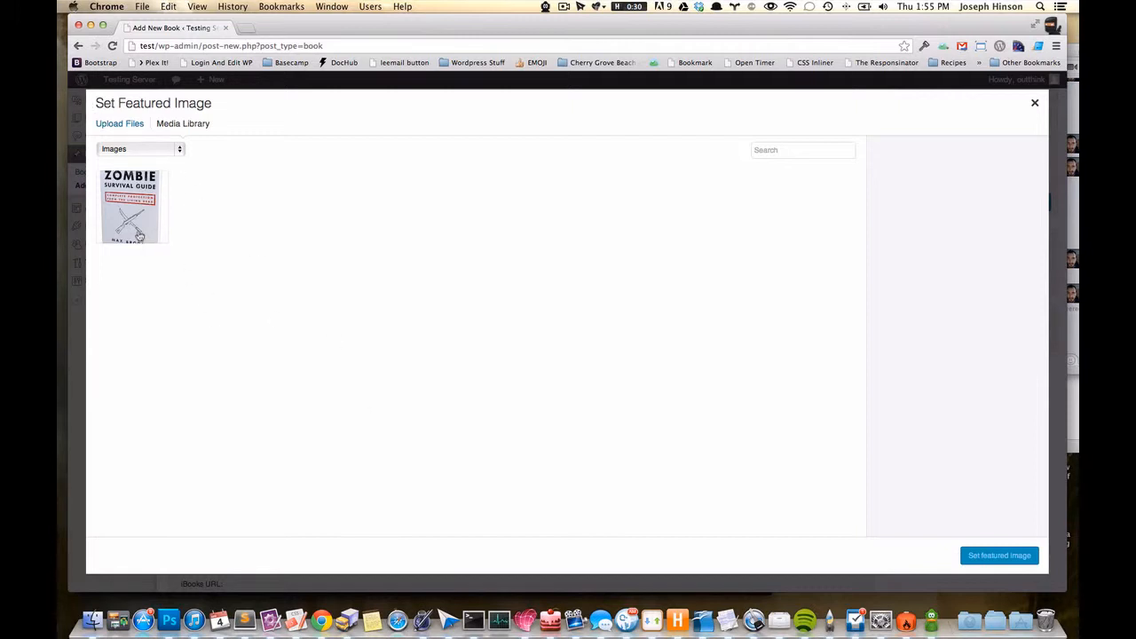
pyautogui.click(107, 216)
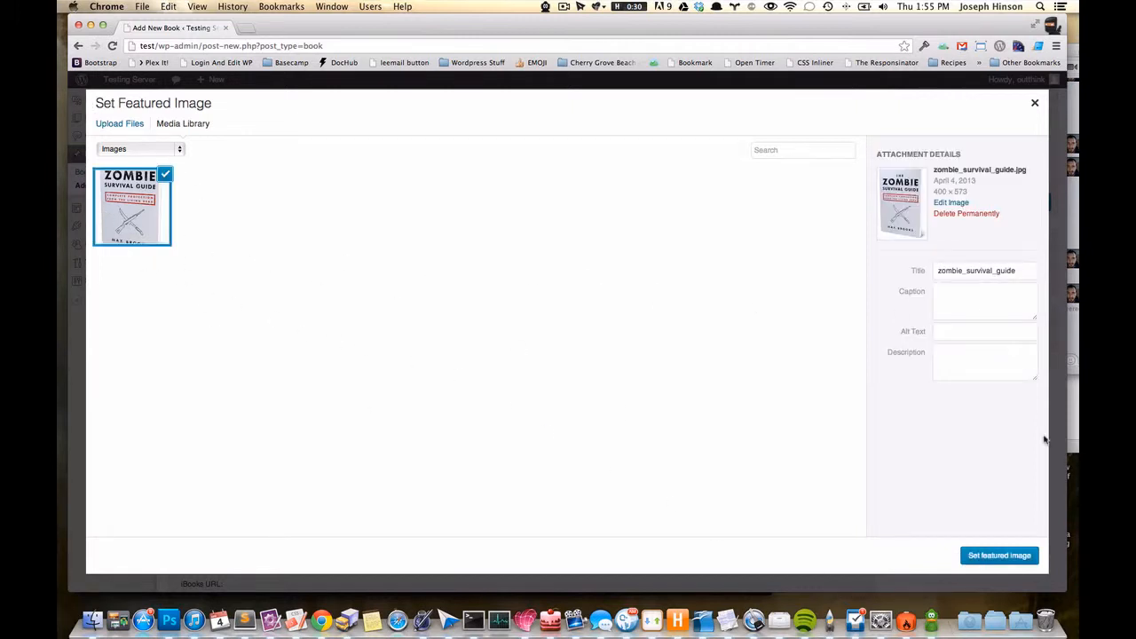
pyautogui.click(1005, 556)
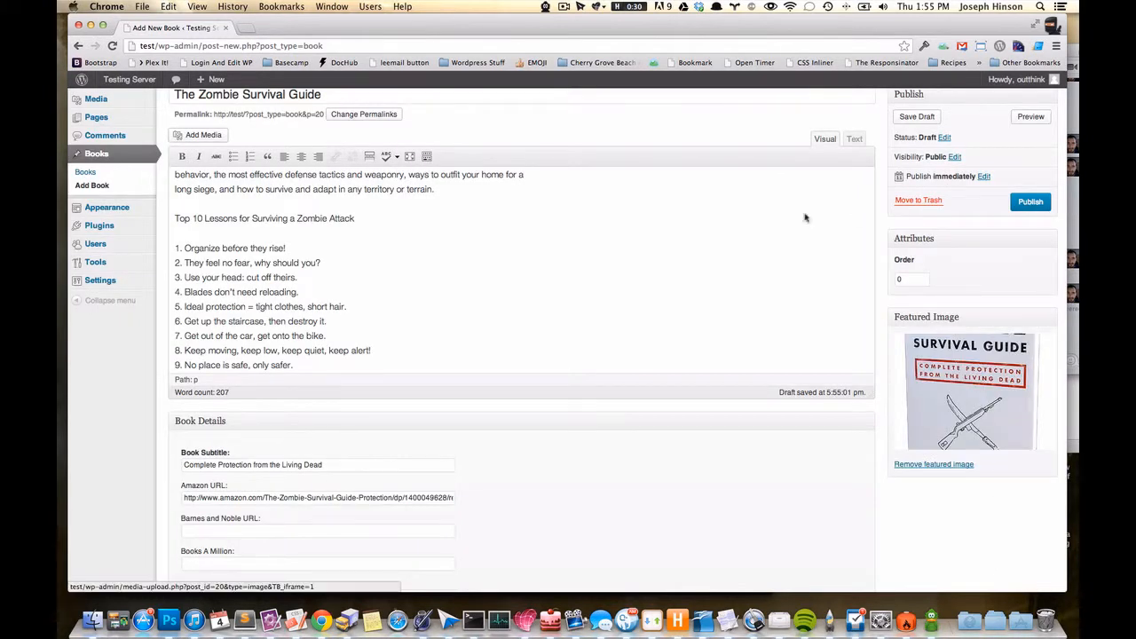
# Publish the book and open its public page
pyautogui.scroll(1, 1012, 199)
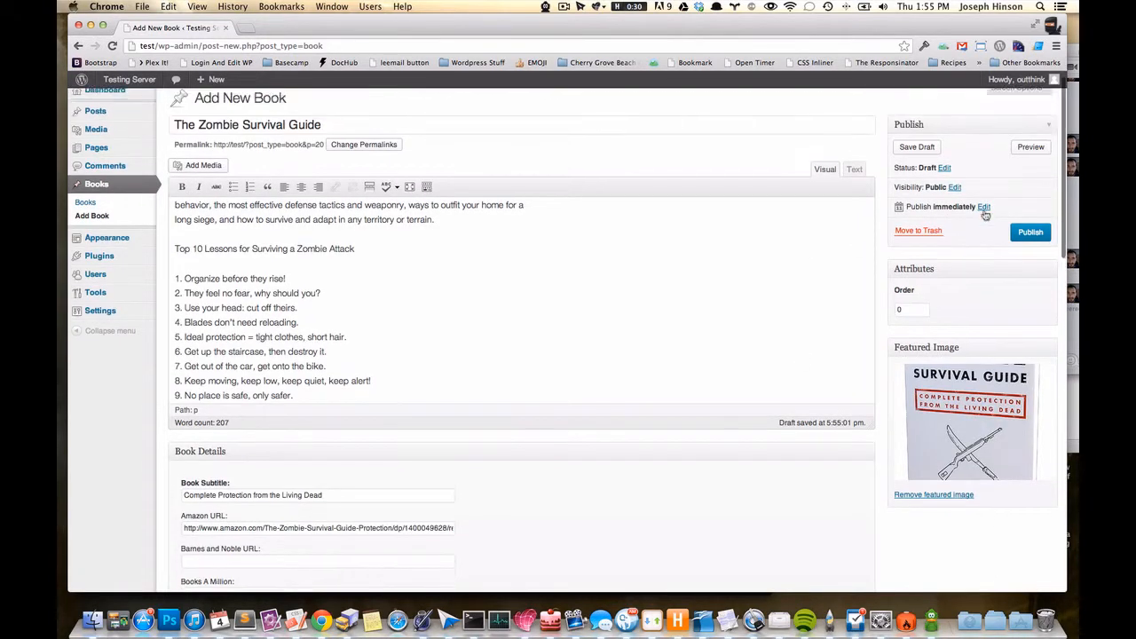
pyautogui.click(1018, 244)
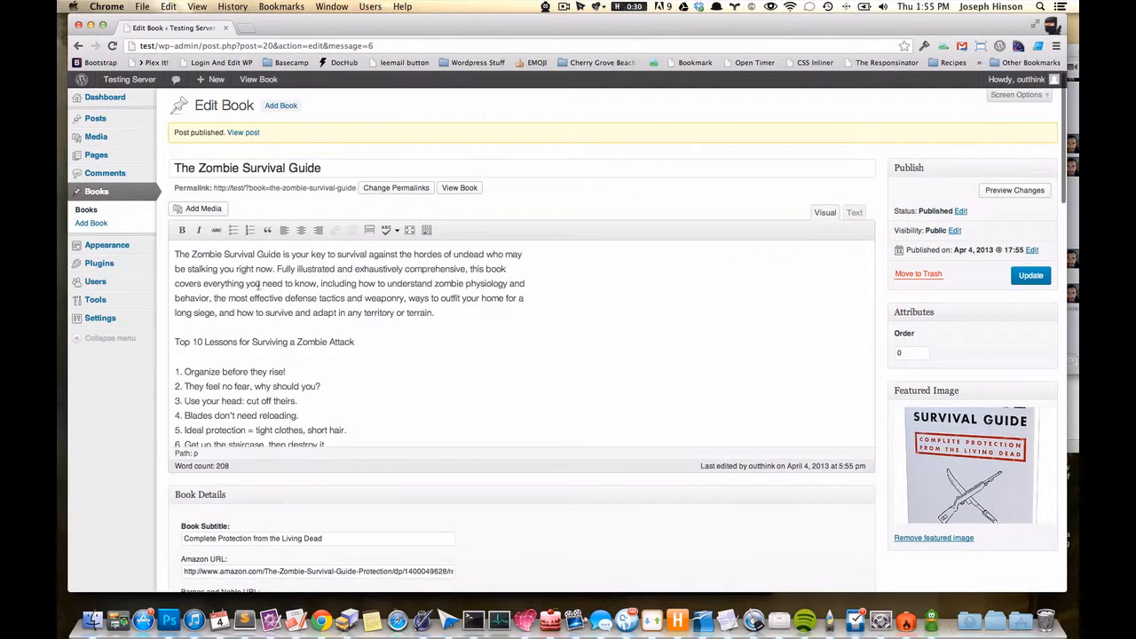
pyautogui.click(458, 188)
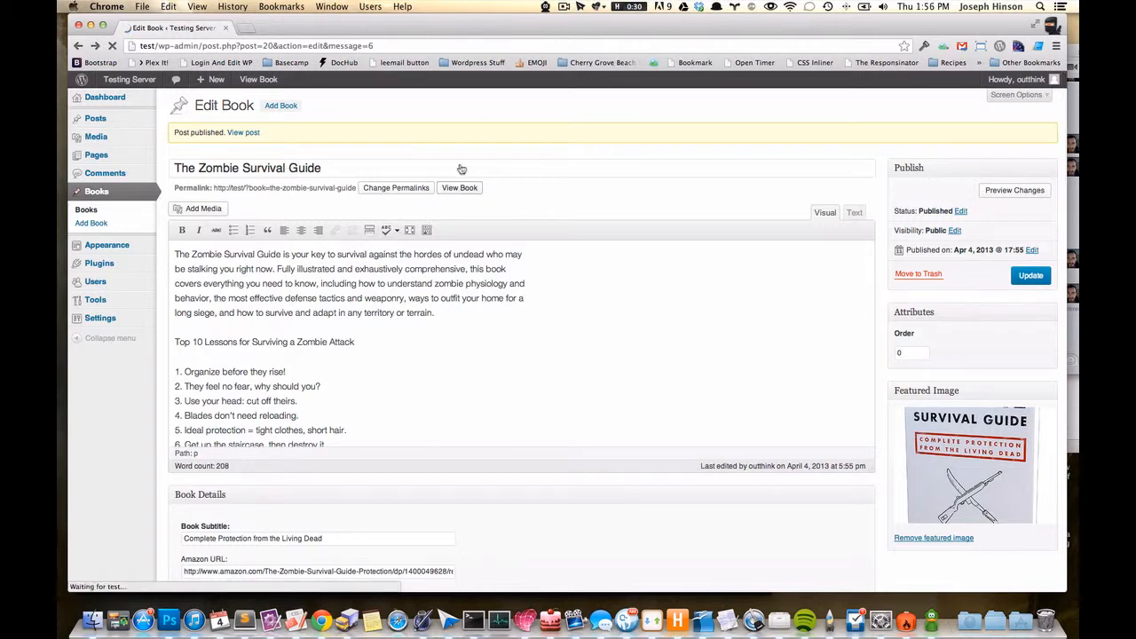
# Examine the published book page's cover, description layout and Amazon purchase link
pyautogui.scroll(-5, 460, 180)
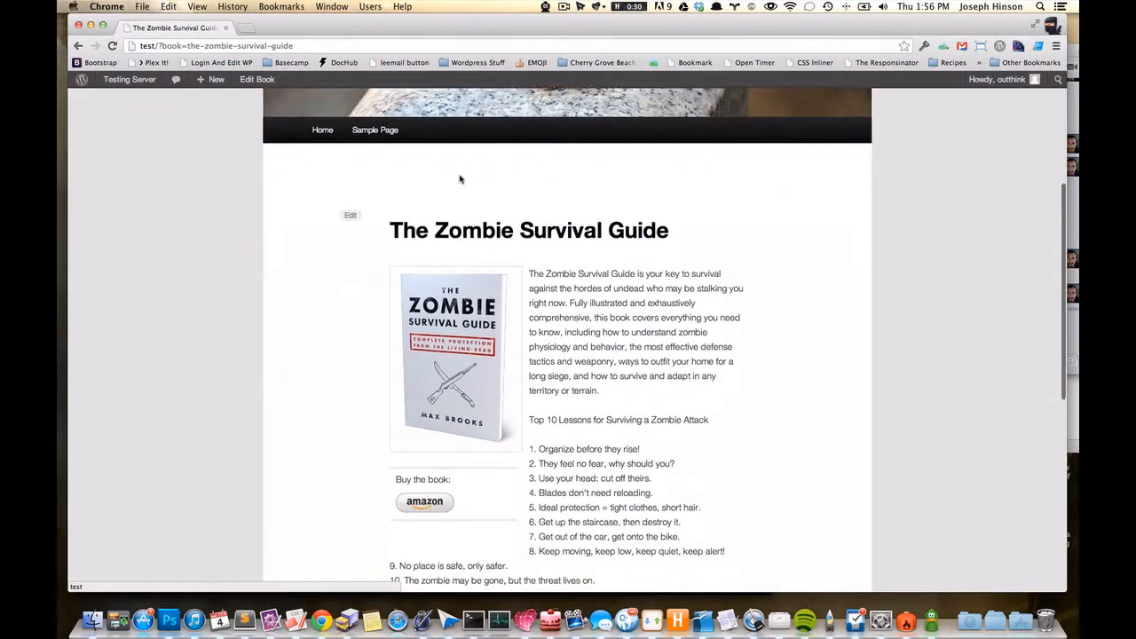
pyautogui.scroll(-2, 577, 363)
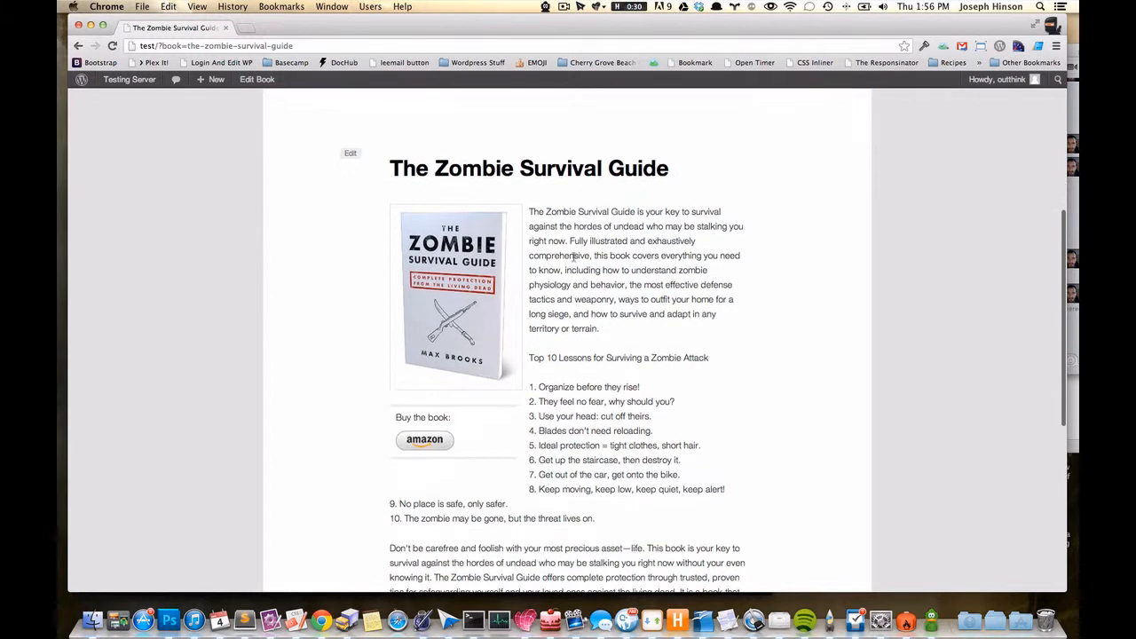
pyautogui.scroll(-1, 533, 515)
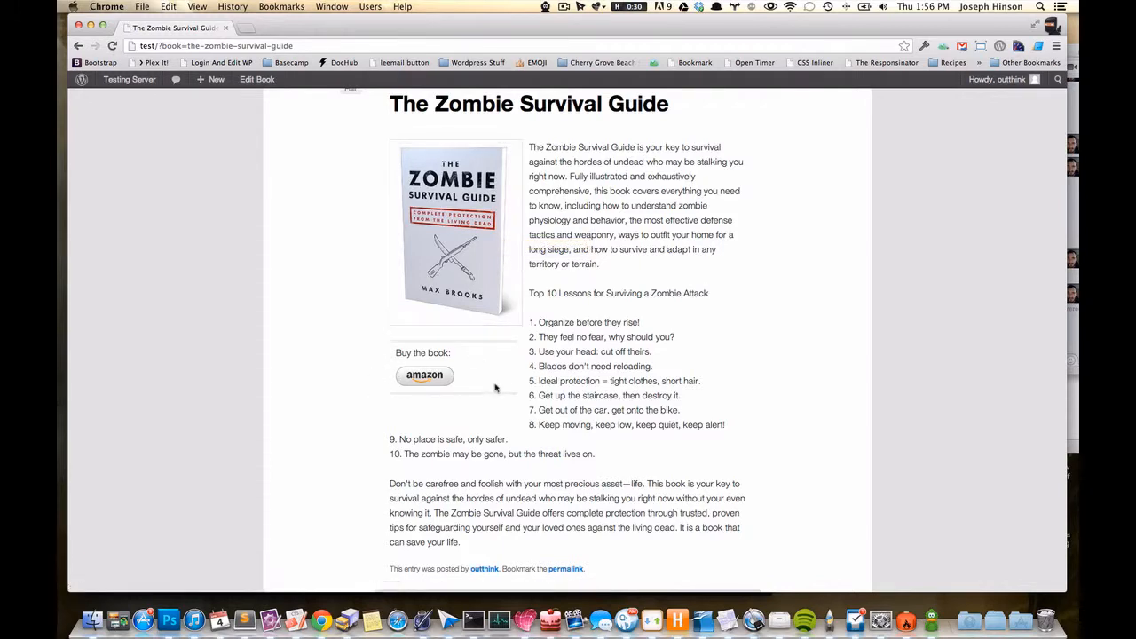
pyautogui.scroll(-3, 495, 384)
pyautogui.scroll(3, 495, 384)
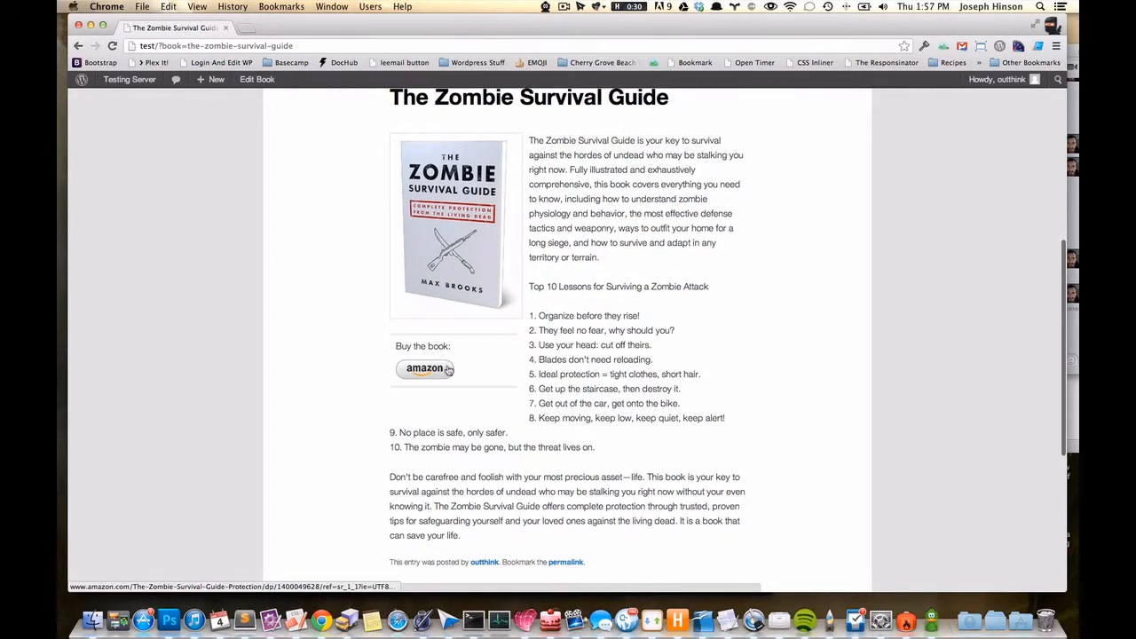
pyautogui.scroll(1, 437, 229)
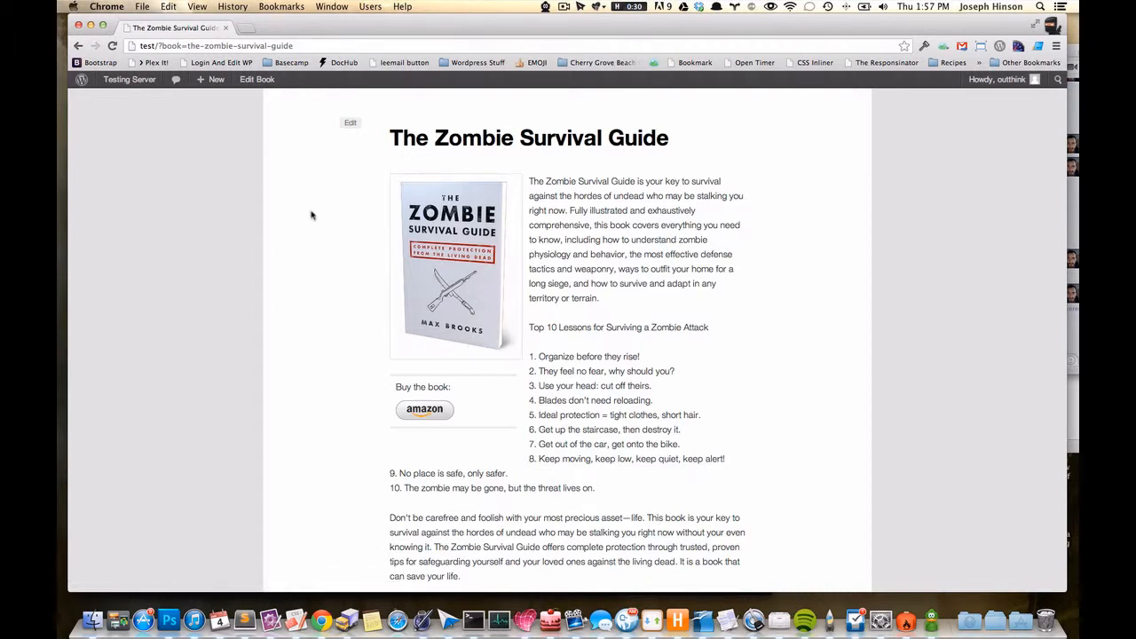
pyautogui.click(257, 79)
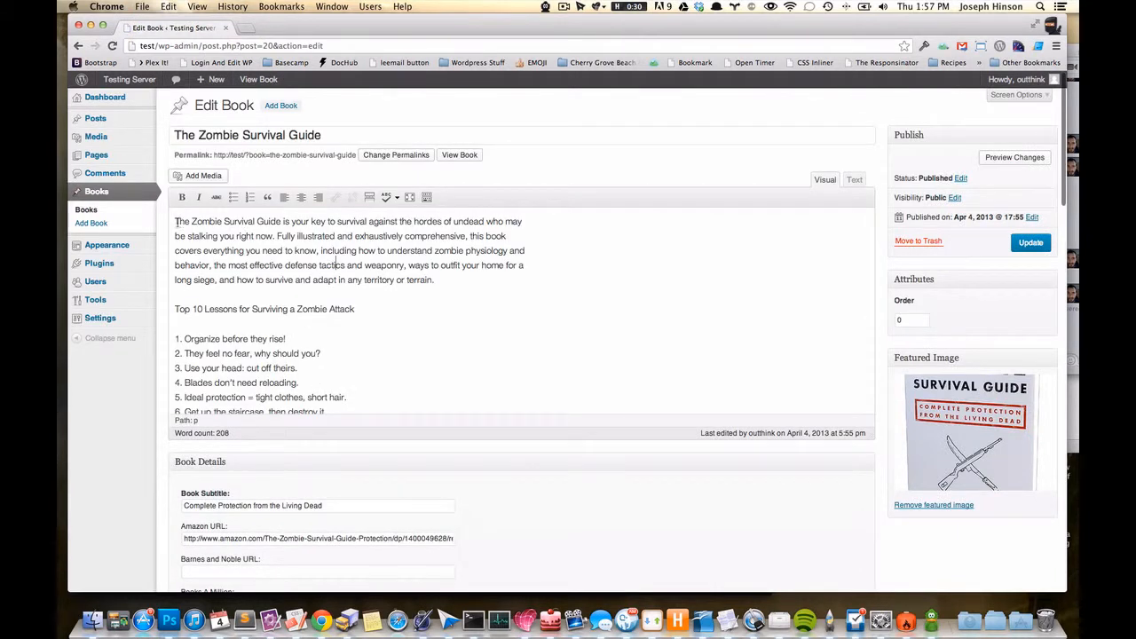
pyautogui.click(206, 177)
pyautogui.click(262, 210)
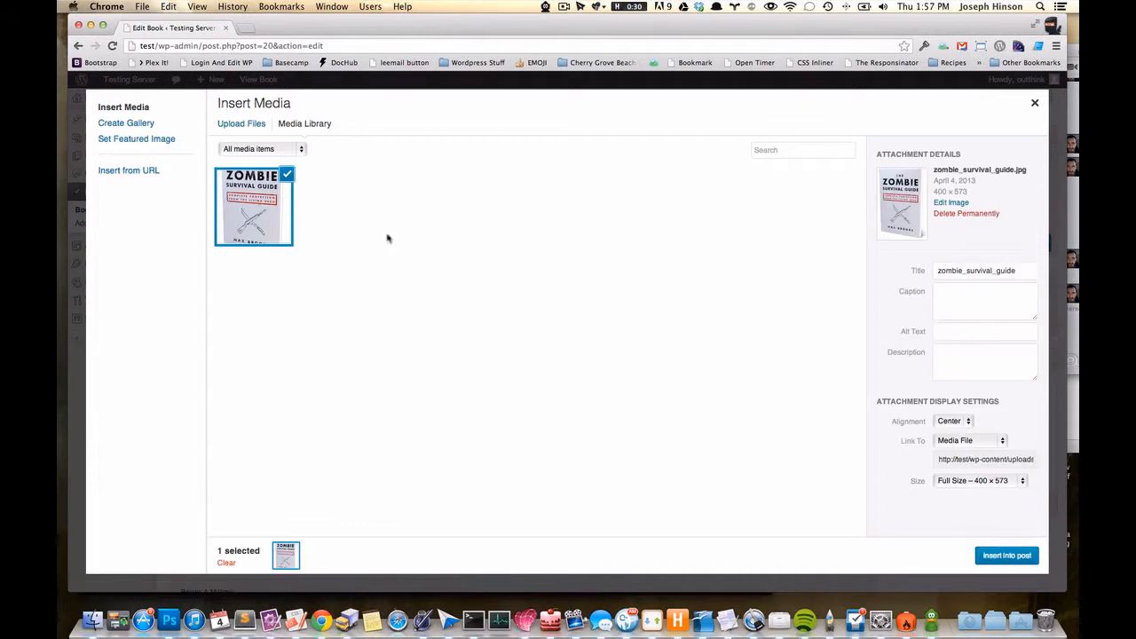
pyautogui.click(969, 440)
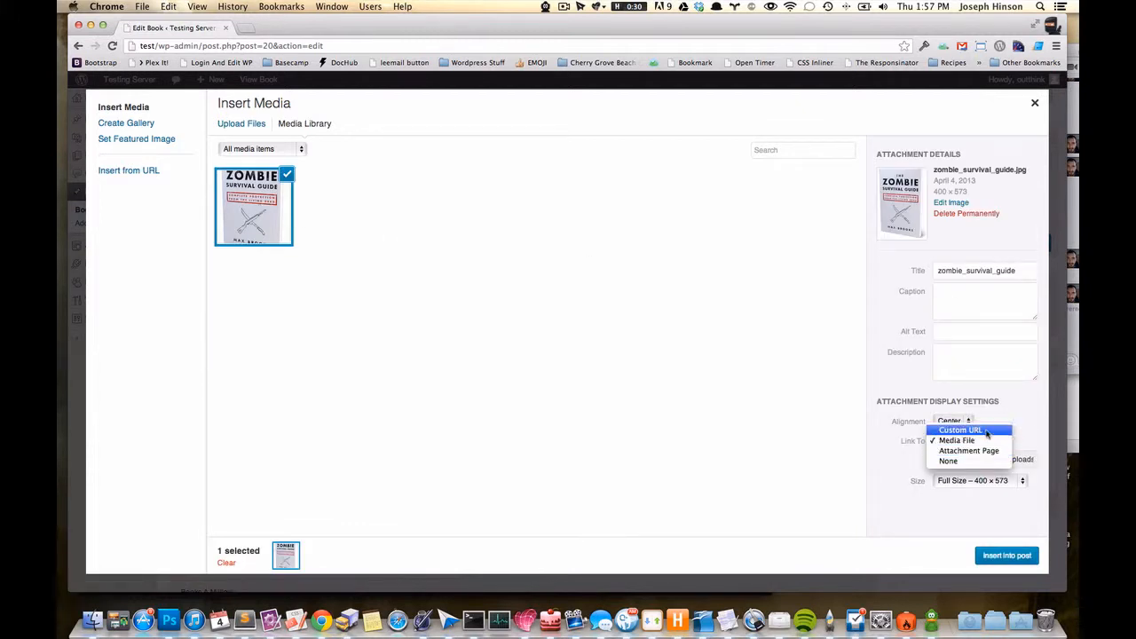
pyautogui.click(998, 432)
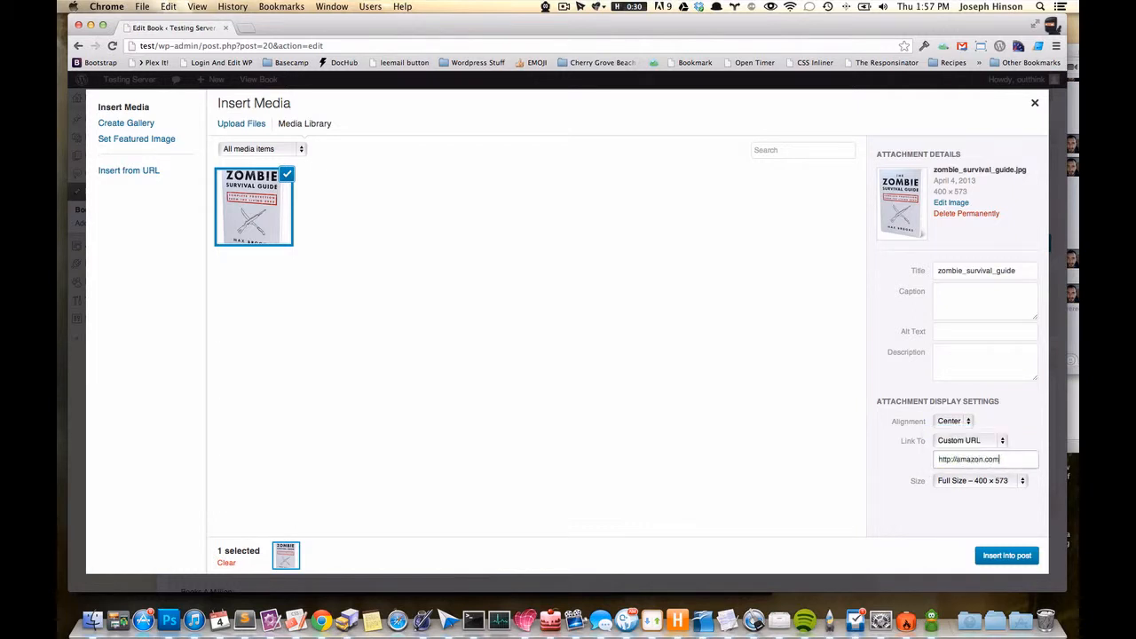
pyautogui.click(1016, 494)
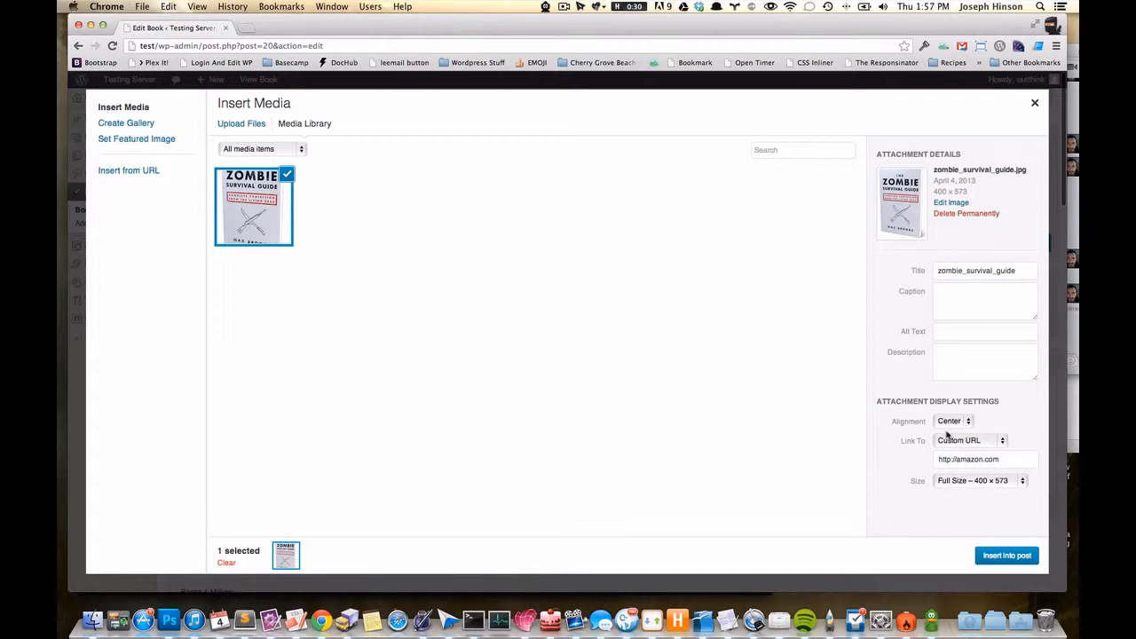
pyautogui.click(1006, 556)
pyautogui.click(450, 297)
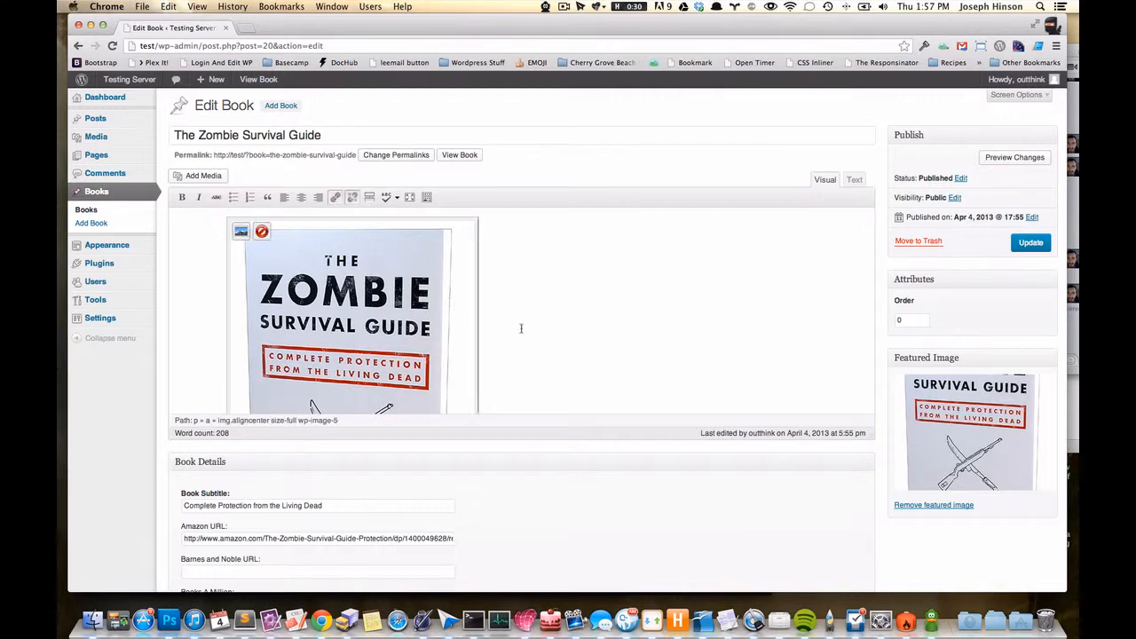
# Update the book and check the inserted cover image and the purchase links on its public page
pyautogui.scroll(-5, 520, 325)
pyautogui.scroll(5, 533, 319)
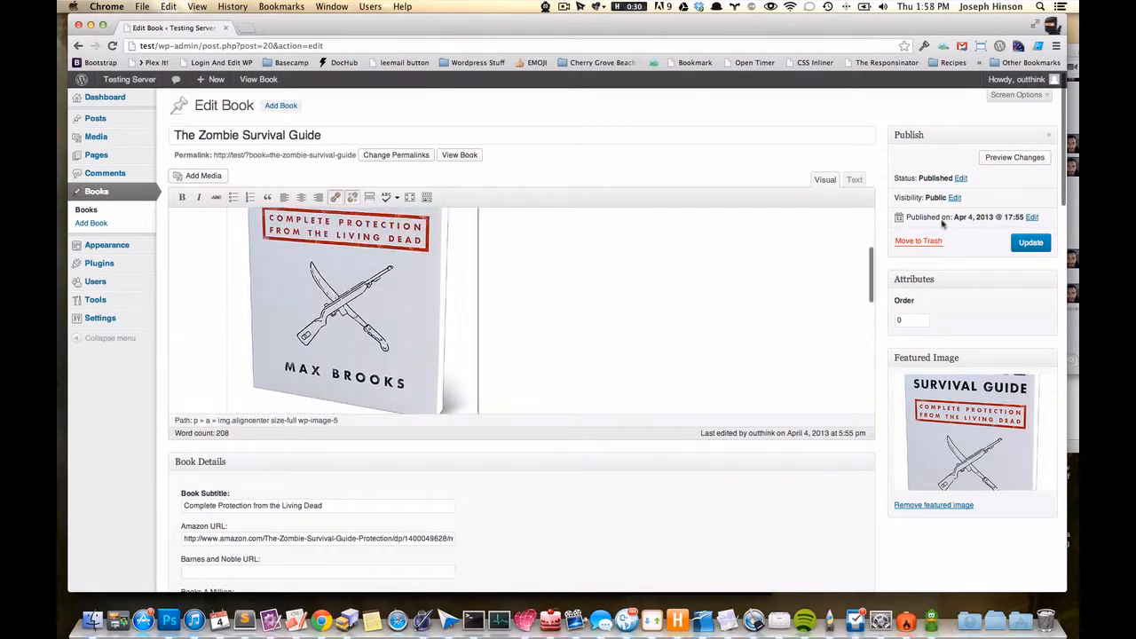
pyautogui.click(1036, 247)
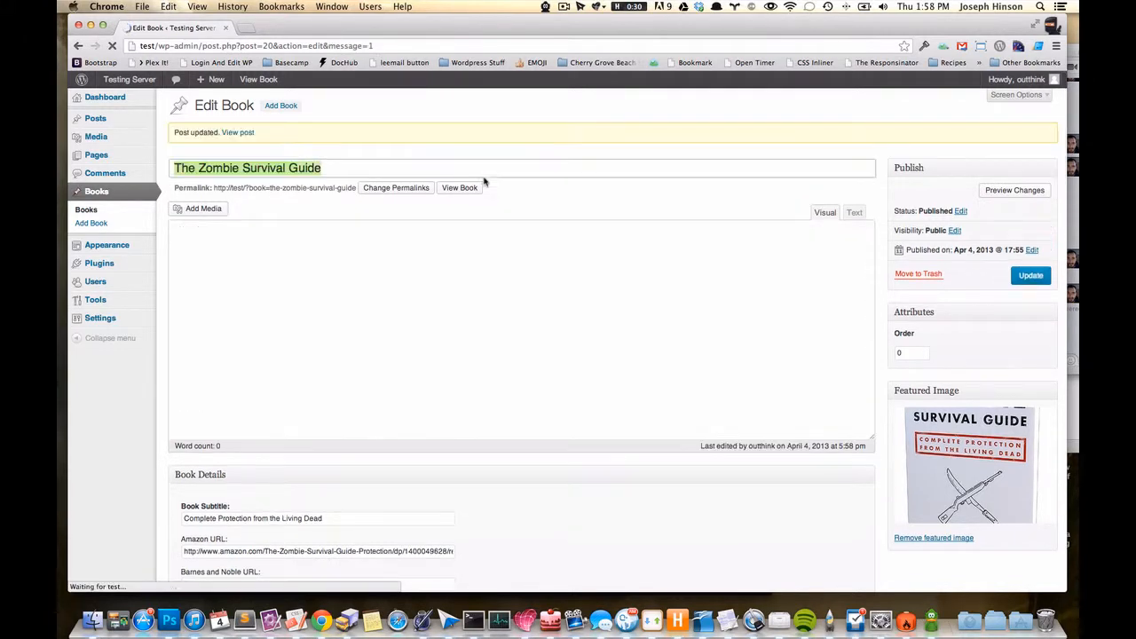
pyautogui.click(474, 195)
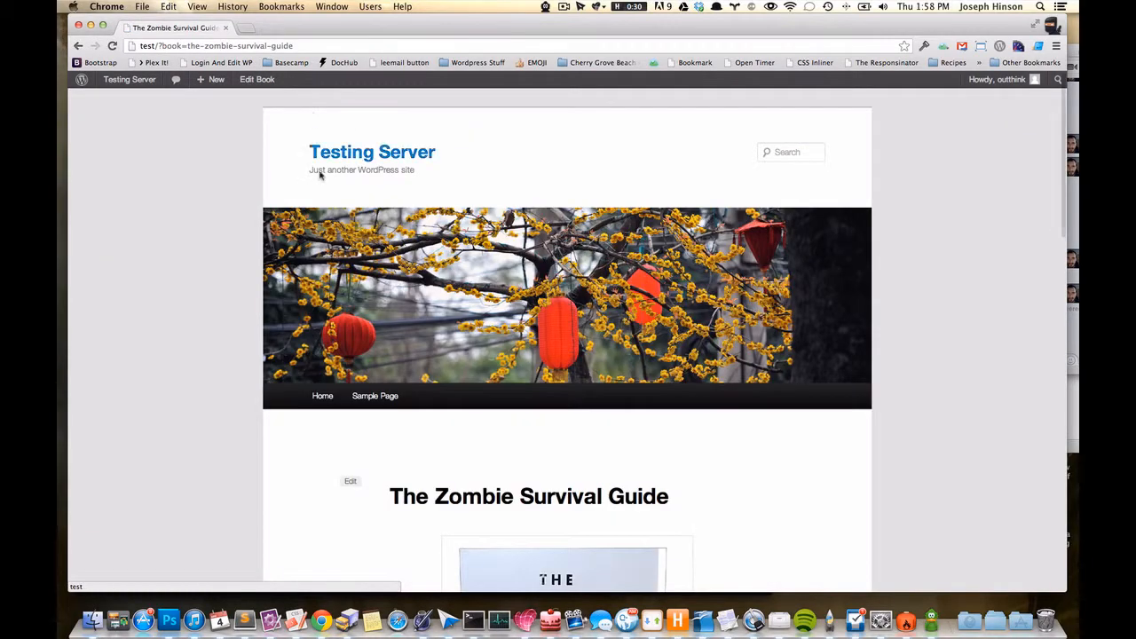
pyautogui.scroll(-5, 503, 359)
pyautogui.scroll(-10, 503, 360)
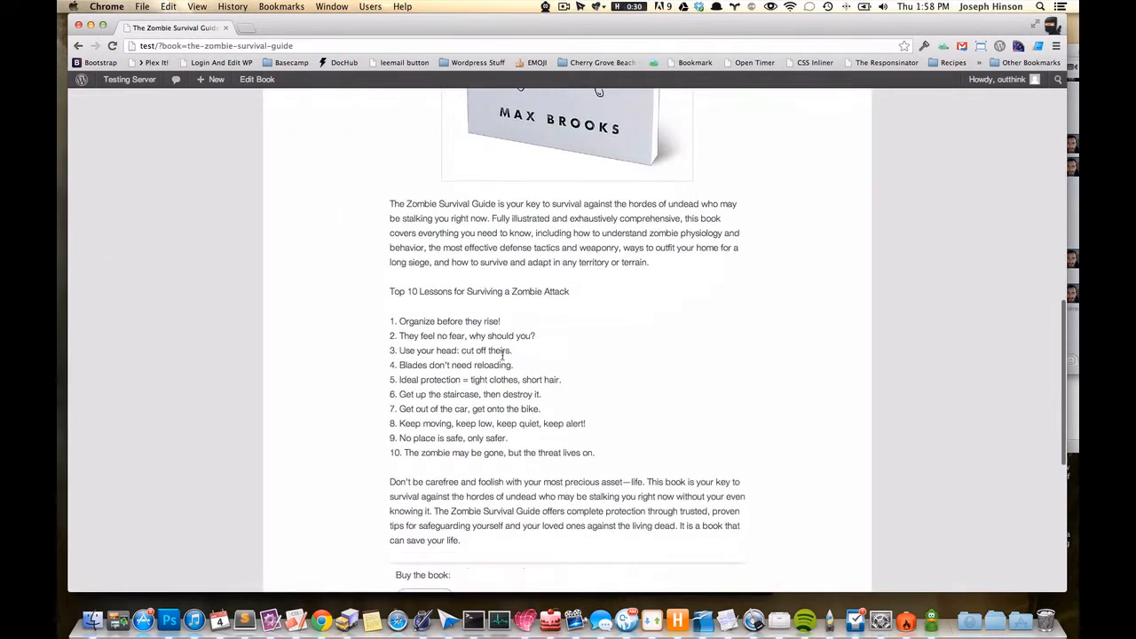
pyautogui.scroll(10, 502, 360)
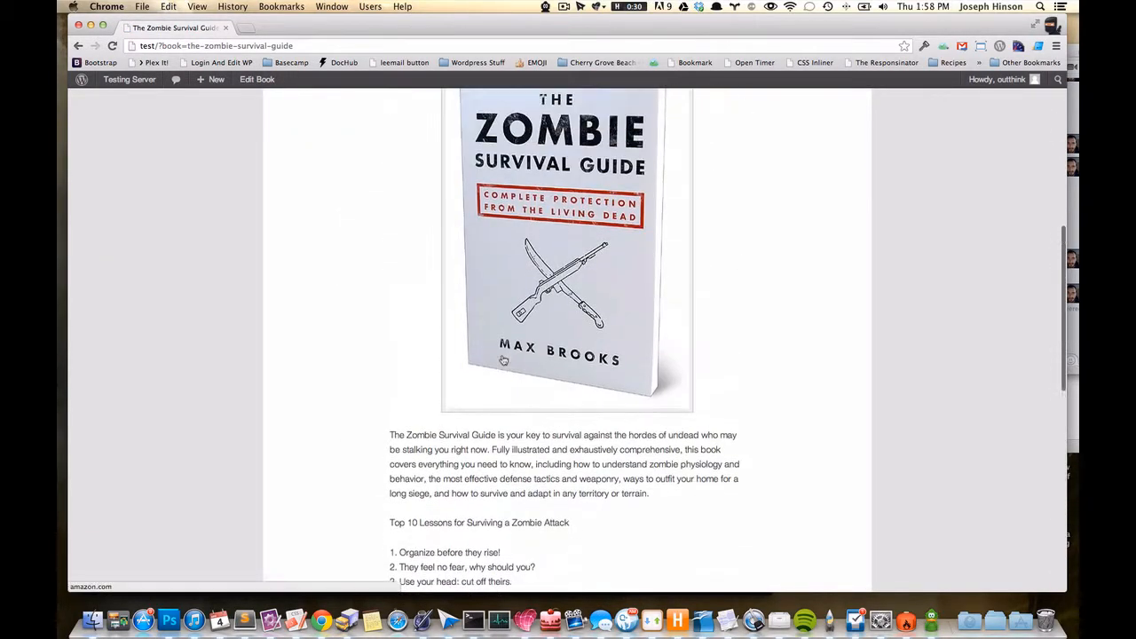
pyautogui.scroll(-10, 694, 229)
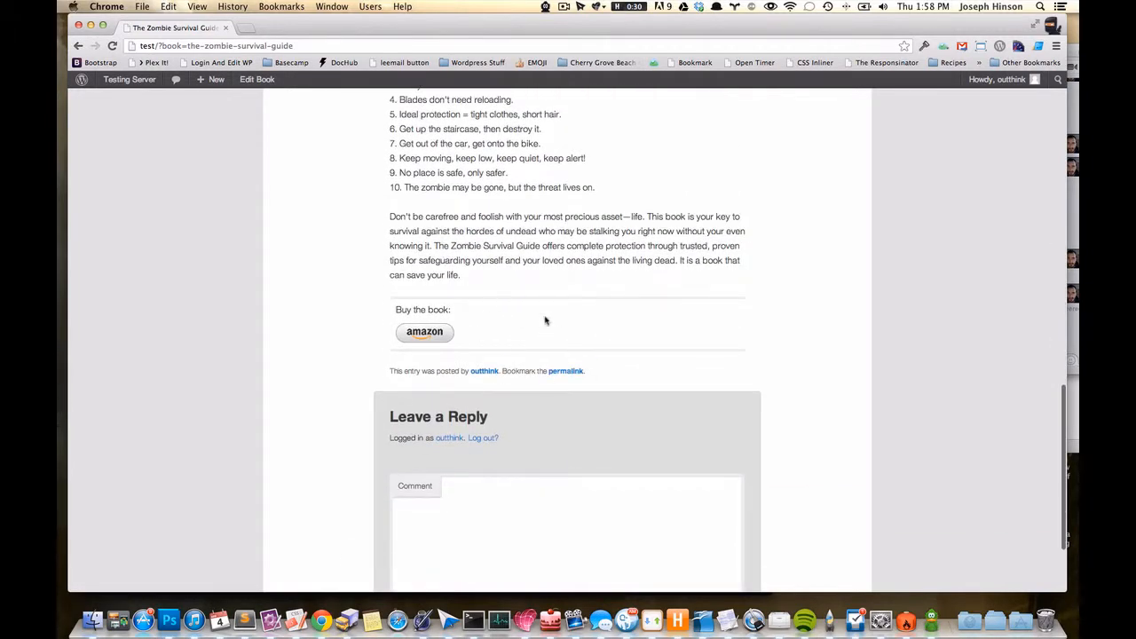
# Reopen the book for editing and add the shortcode [booklinks] on its own line between the cover image and the description
pyautogui.click(254, 80)
pyautogui.scroll(-3, 527, 329)
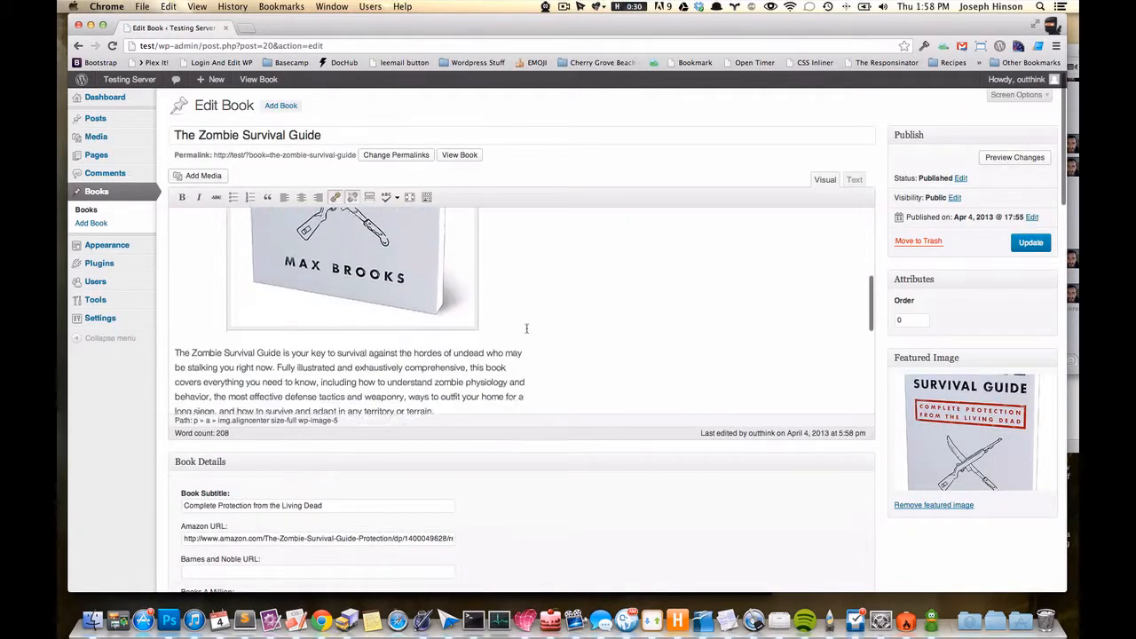
pyautogui.scroll(-1, 526, 328)
pyautogui.click(540, 298)
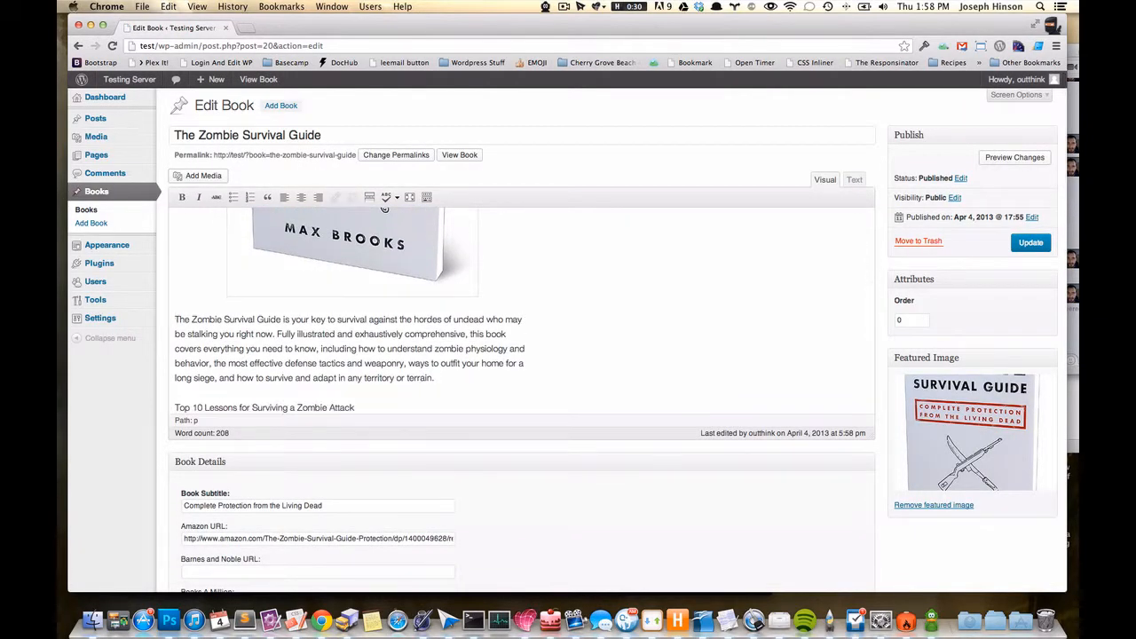
pyautogui.press('Return')
pyautogui.press('Up')
pyautogui.write('[bo')
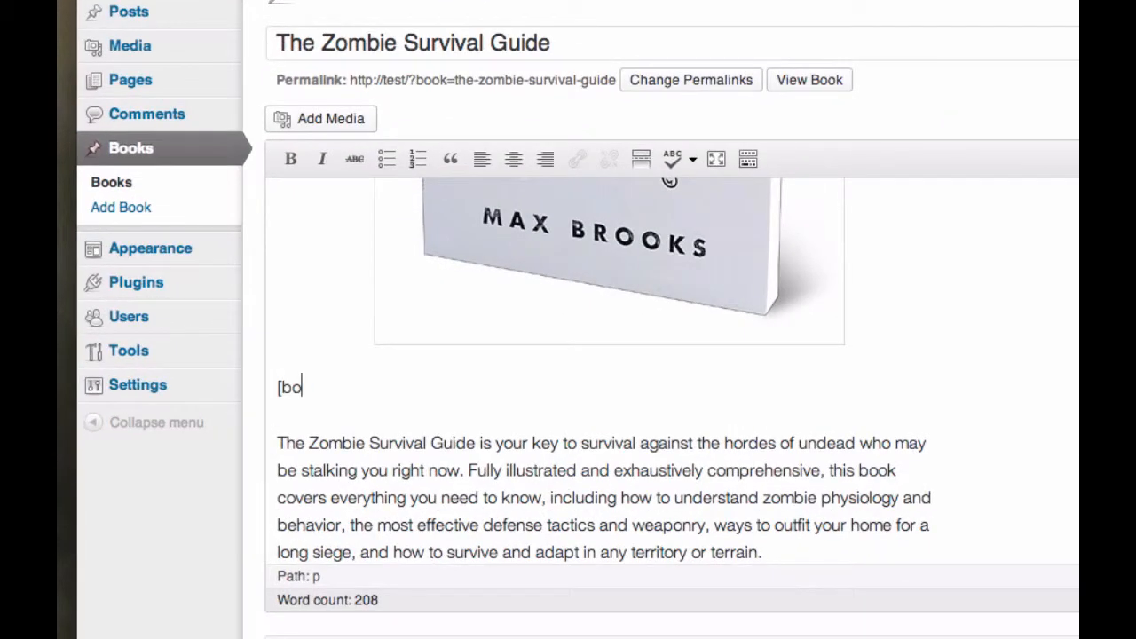
pyautogui.write('oklinks]')
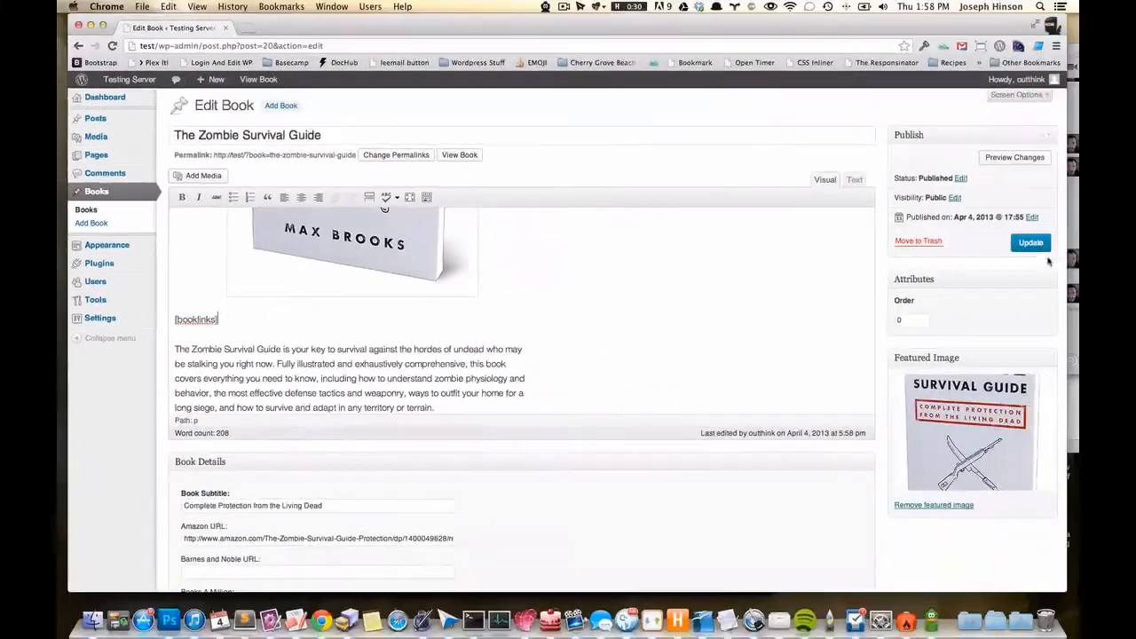
# Update the book and check where the purchase links sit on its public page
pyautogui.click(1037, 248)
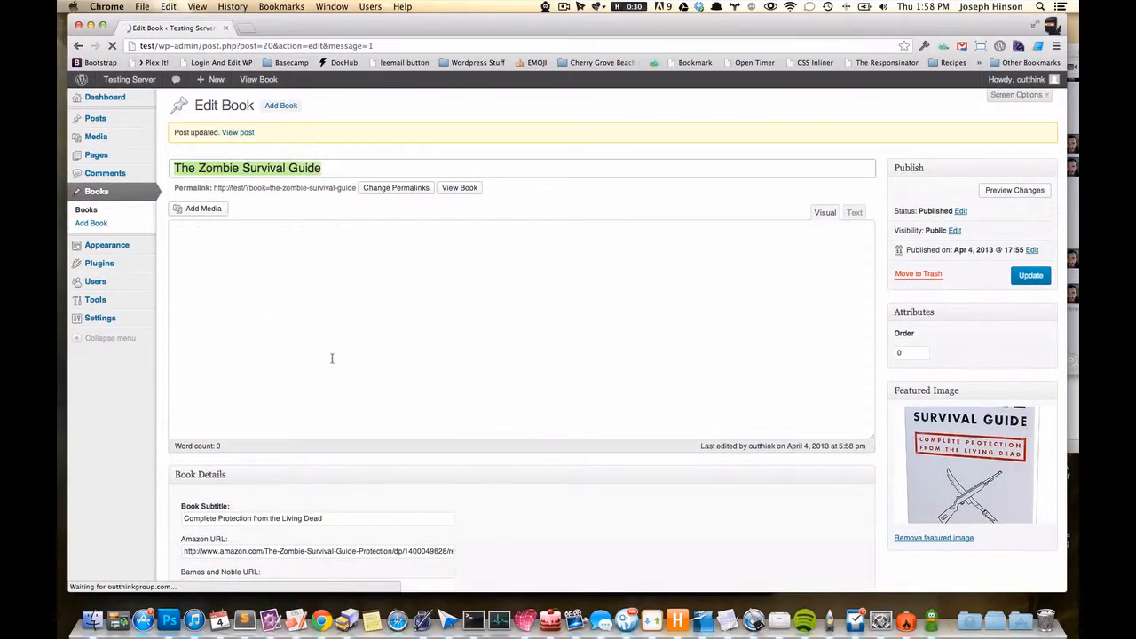
pyautogui.click(458, 188)
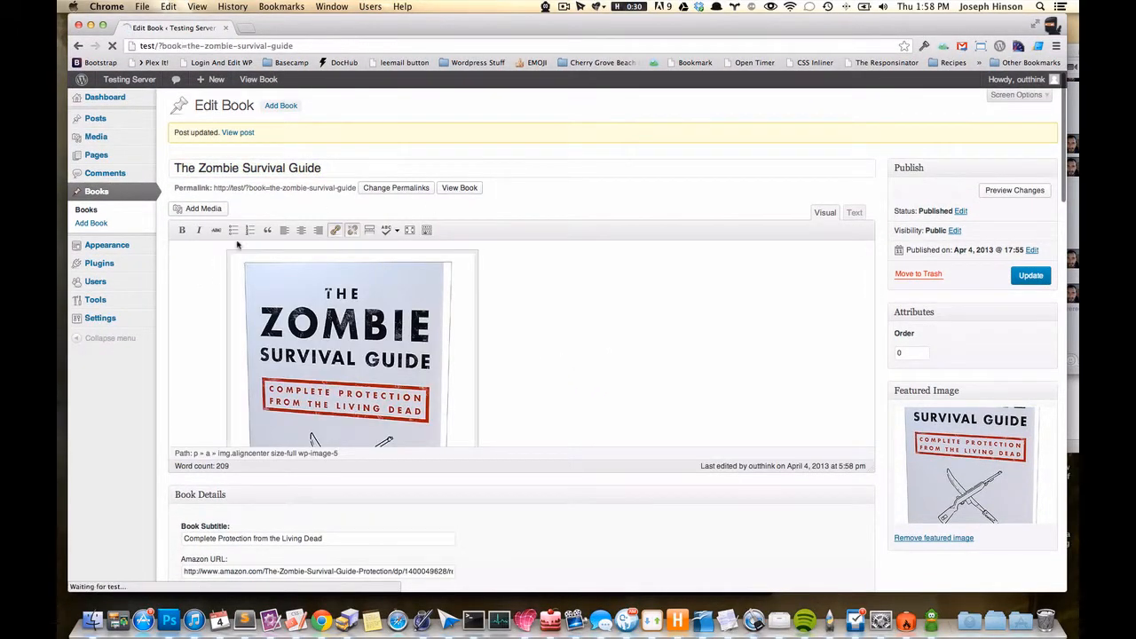
pyautogui.scroll(-5, 229, 352)
pyautogui.scroll(-3, 229, 352)
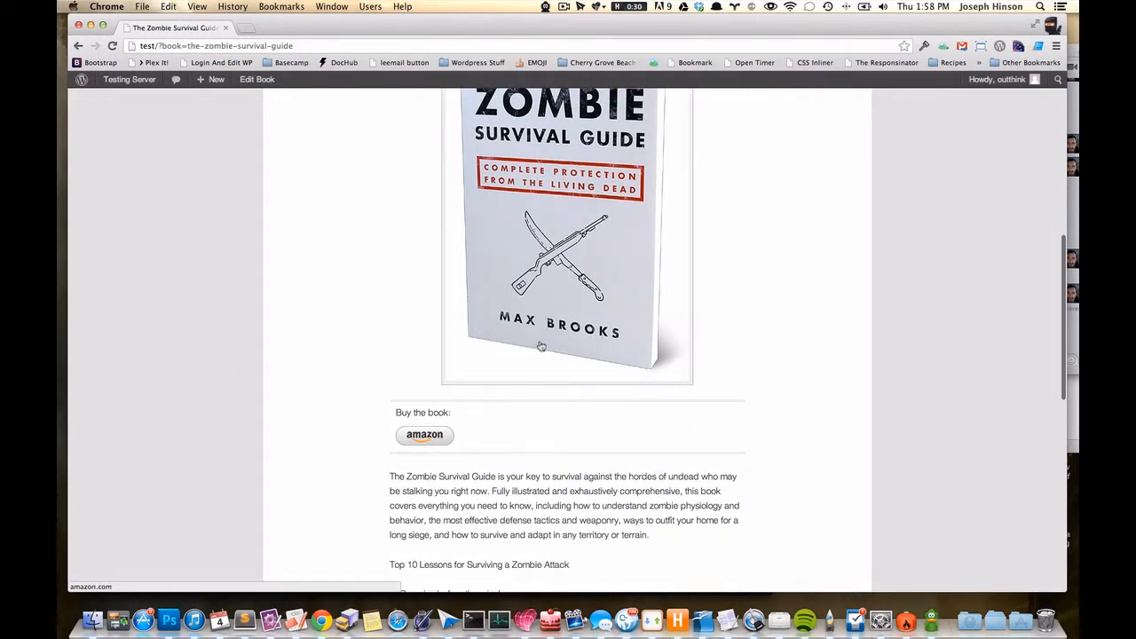
pyautogui.scroll(2, 539, 341)
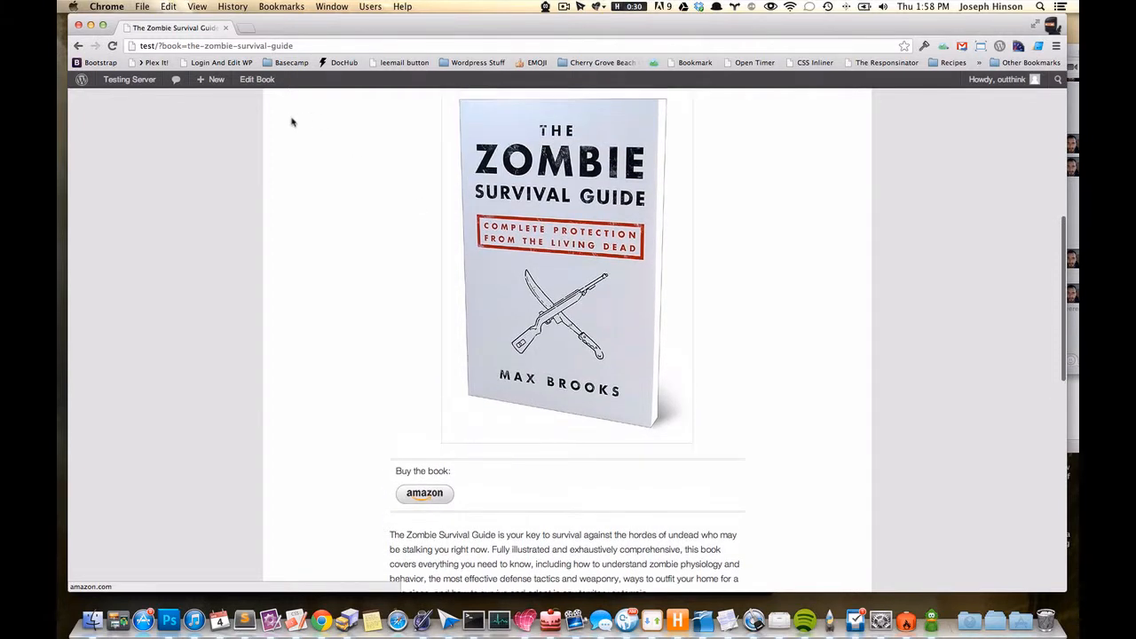
# Reopen the book for editing and copy the [booklinks] shortcode onto its own line at the end of the description
pyautogui.click(247, 80)
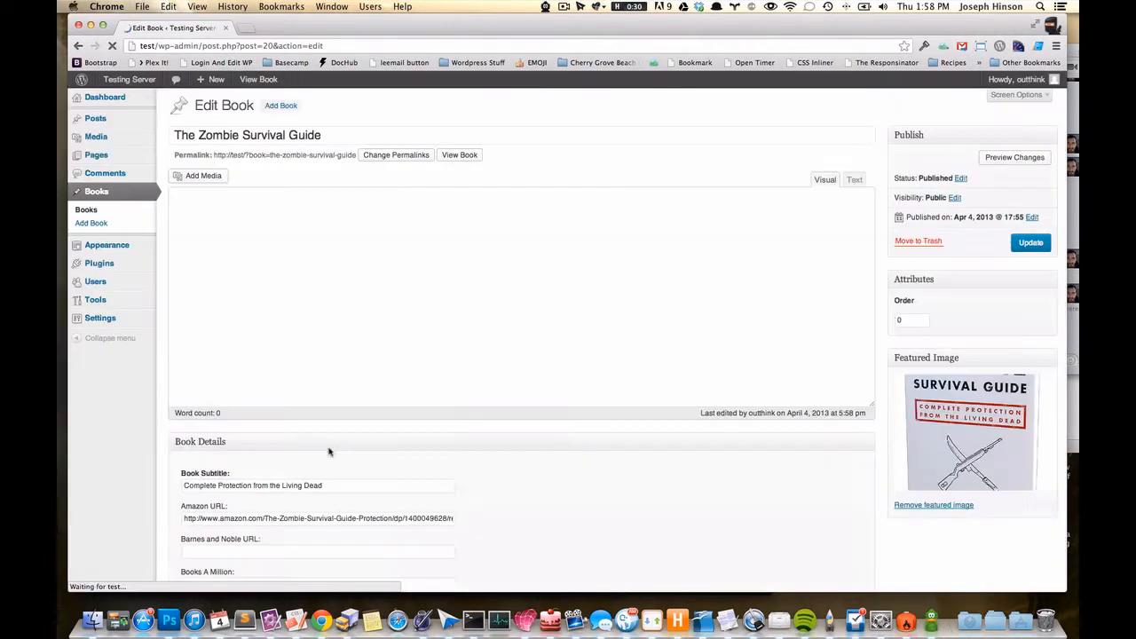
pyautogui.scroll(-3, 433, 363)
pyautogui.click(284, 385)
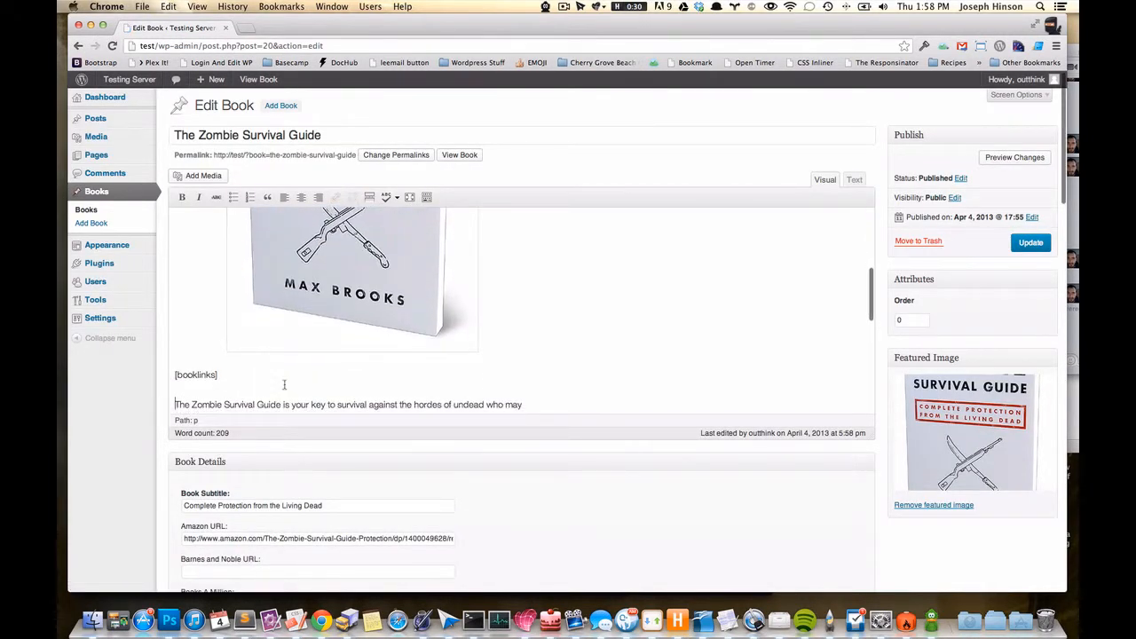
pyautogui.press('Up')
pyautogui.press('shift+super+Right')
pyautogui.press('super+c')
pyautogui.scroll(-10, 261, 300)
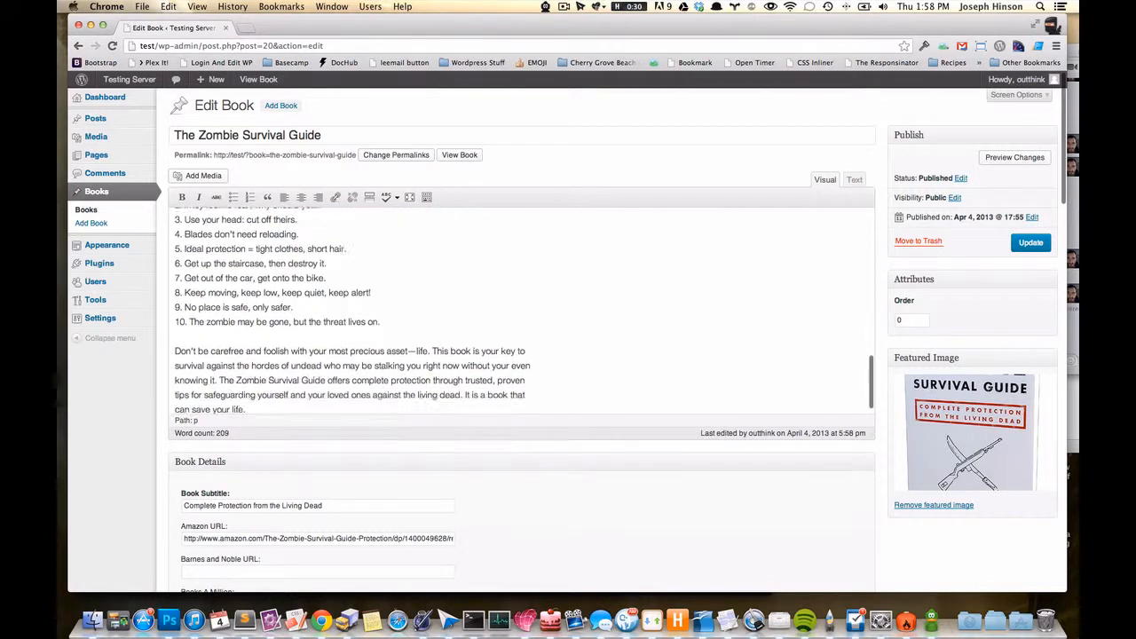
pyautogui.press('Return')
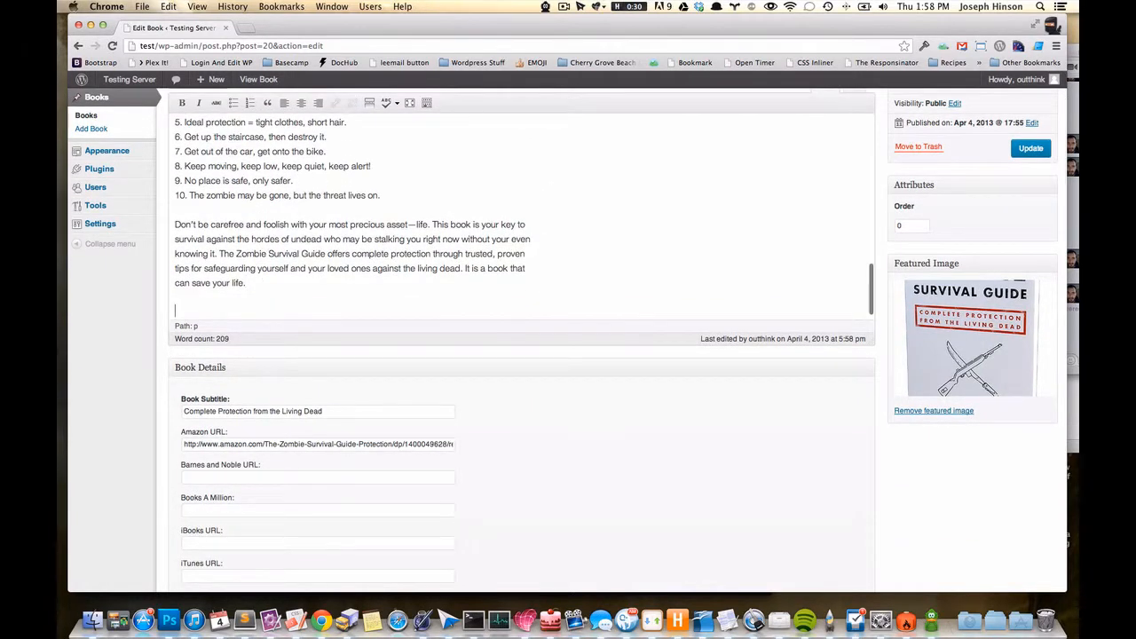
pyautogui.press('super+v')
# Update the book and check the purchase links above and below the description on its public page
pyautogui.click(1032, 149)
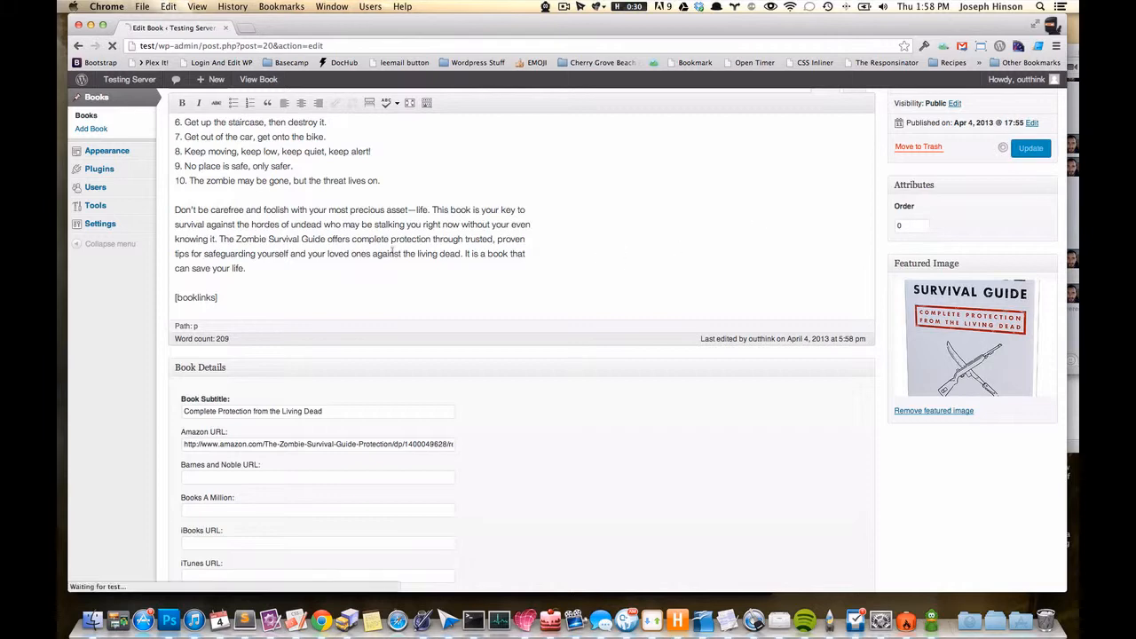
pyautogui.click(458, 188)
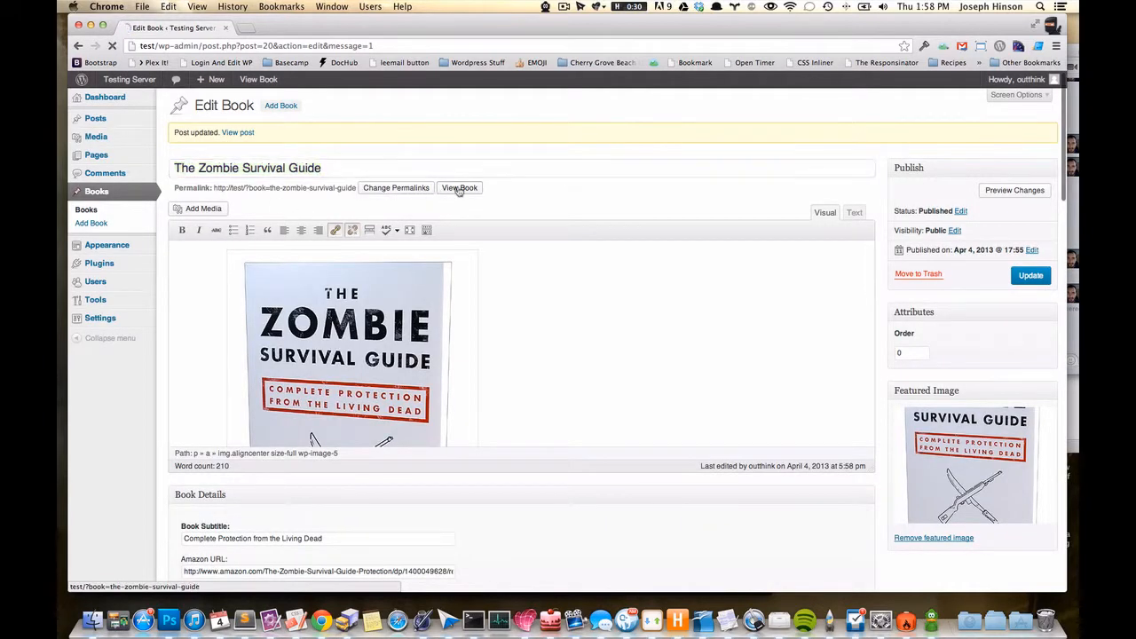
pyautogui.scroll(-15, 456, 196)
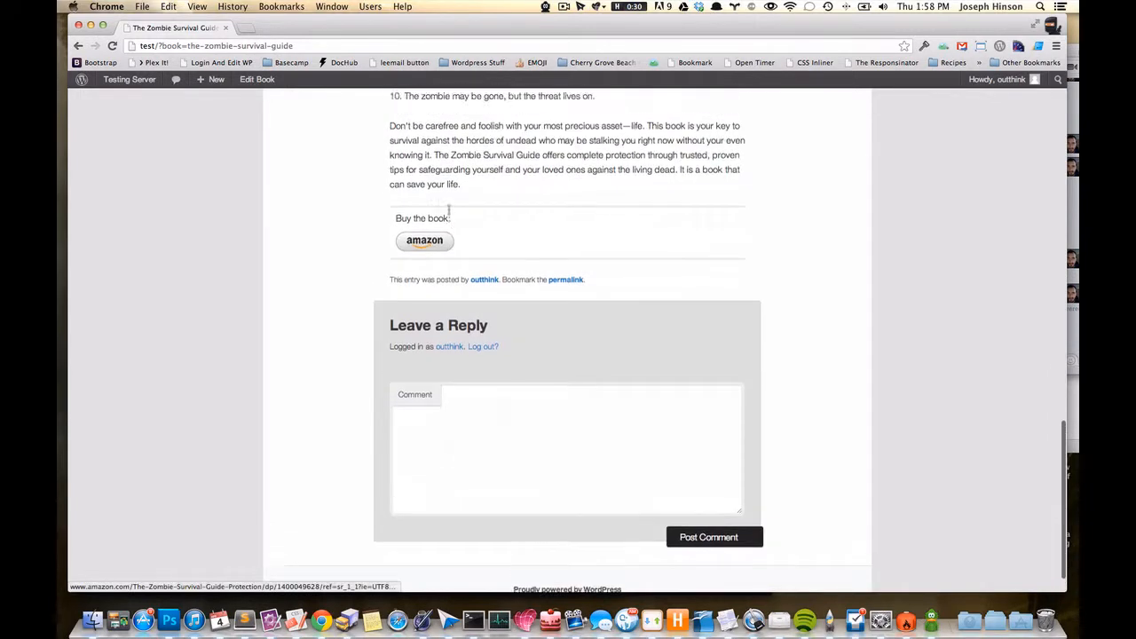
pyautogui.scroll(5, 581, 176)
pyautogui.scroll(8, 638, 278)
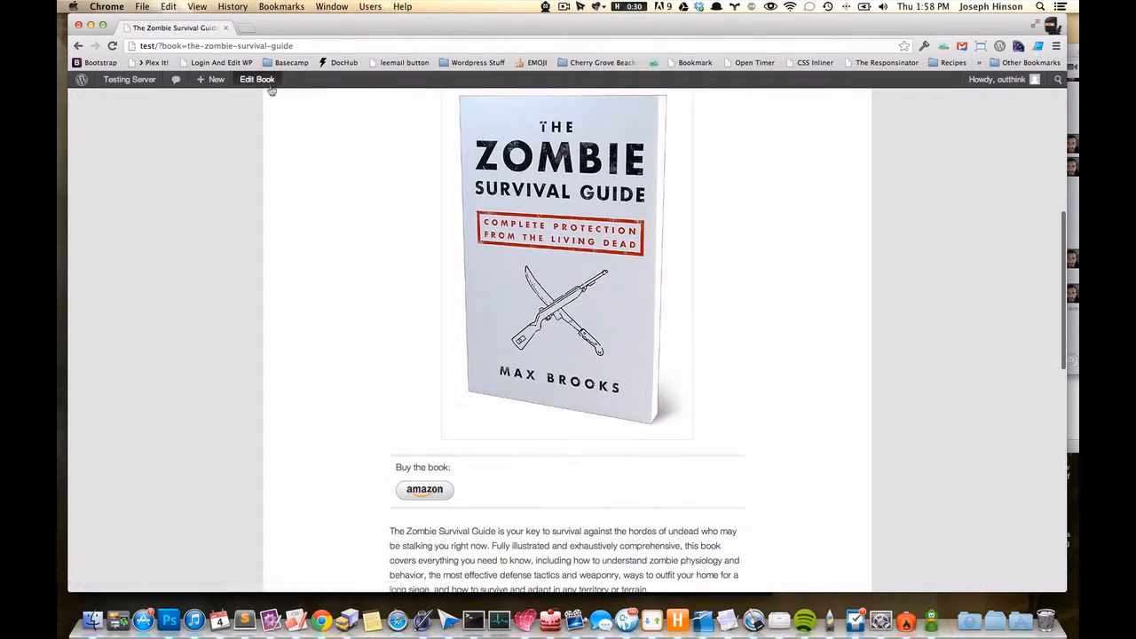
pyautogui.scroll(5, 396, 390)
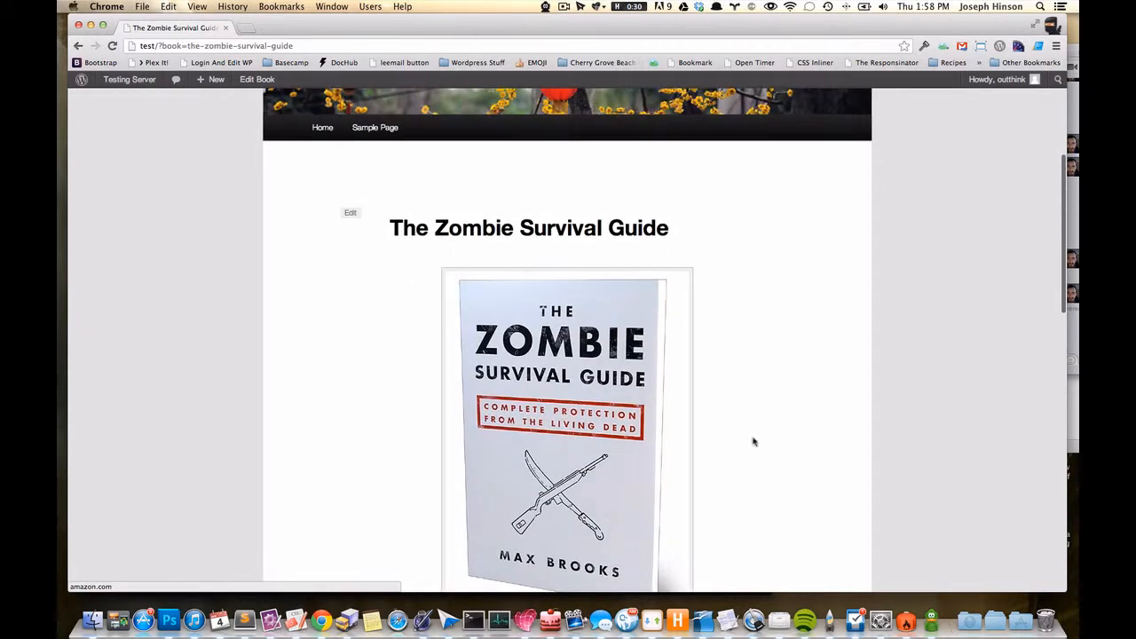
# Reopen the book for editing and open the MyBooks plugin settings in a separate tab to view the content filter option
pyautogui.click(242, 81)
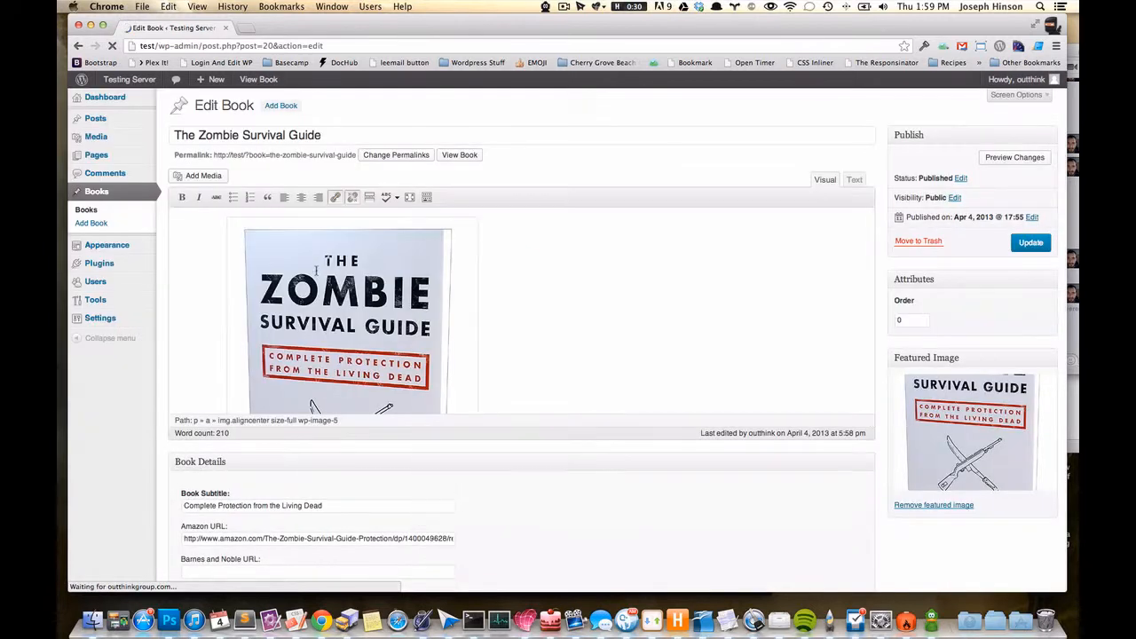
pyautogui.scroll(-5, 486, 332)
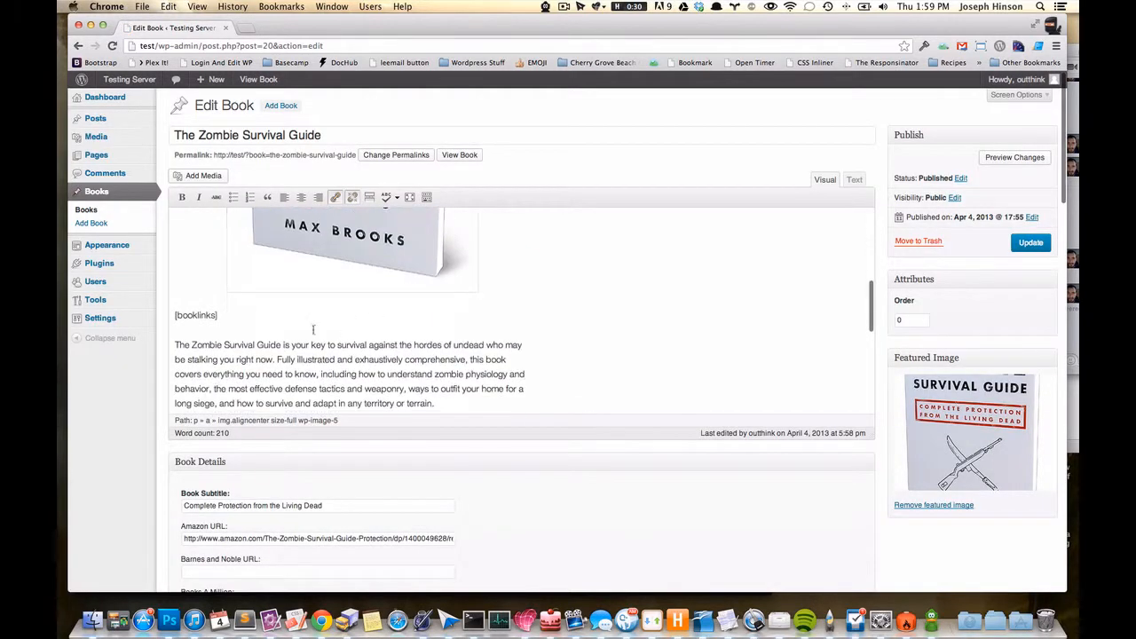
pyautogui.click(205, 318)
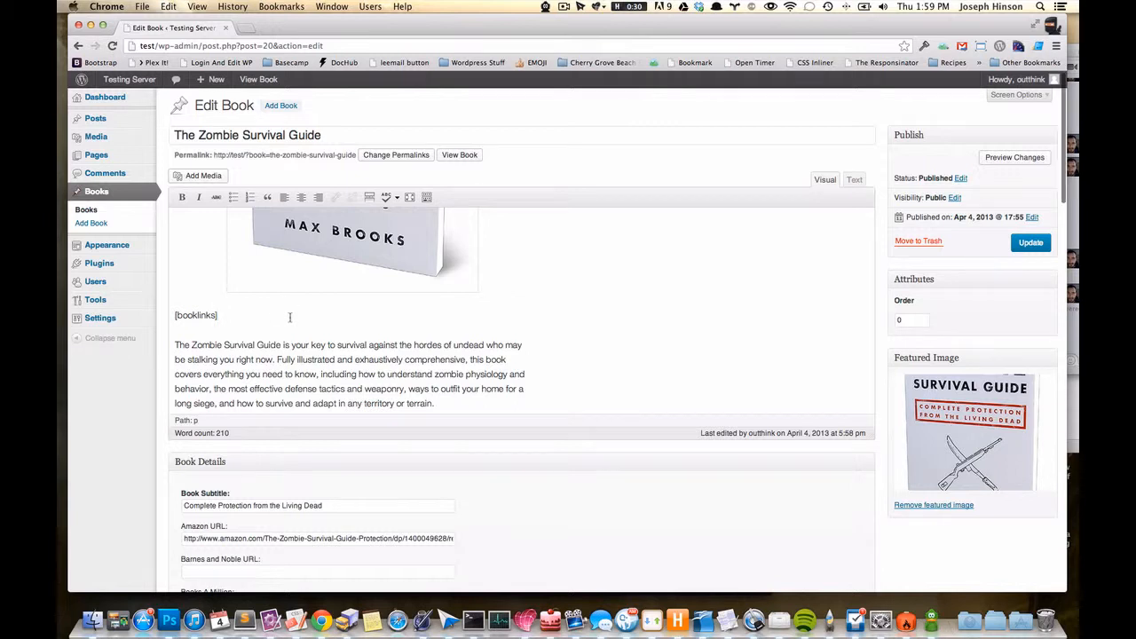
pyautogui.scroll(-4, 289, 306)
pyautogui.scroll(-1, 291, 318)
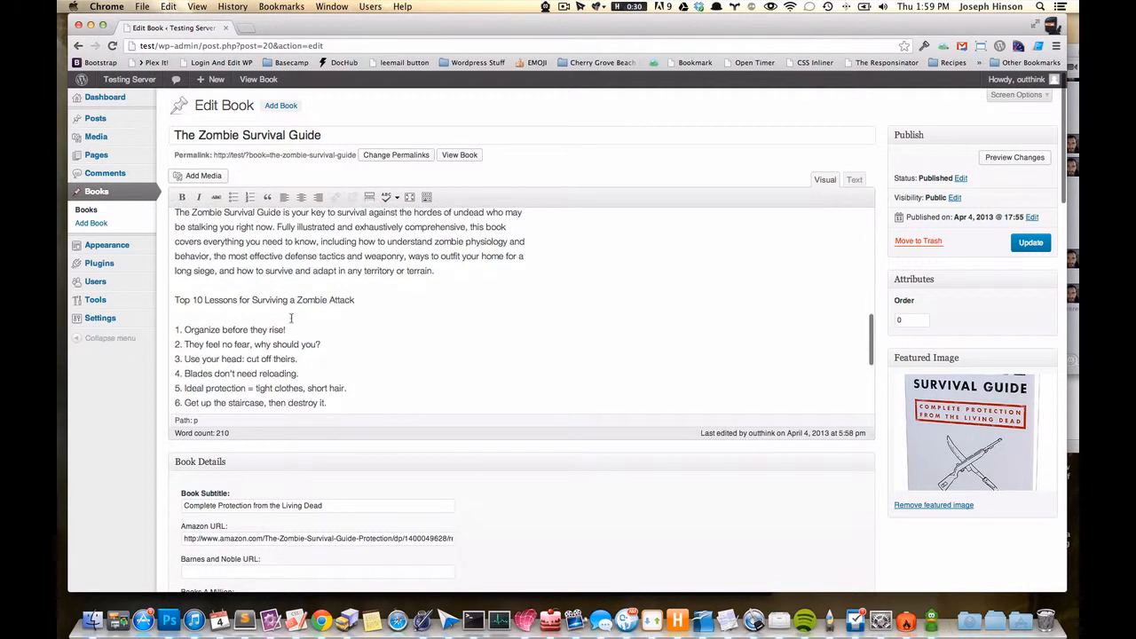
pyautogui.moveTo(136, 325)
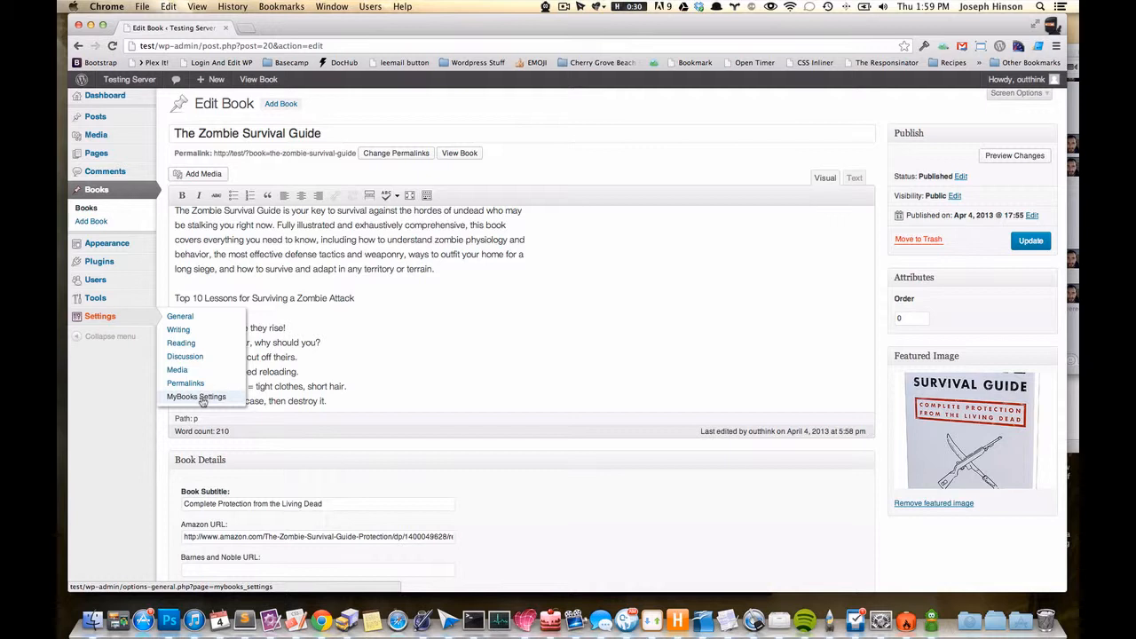
pyautogui.keyDown('super'); pyautogui.click(210, 402); pyautogui.keyUp('super')
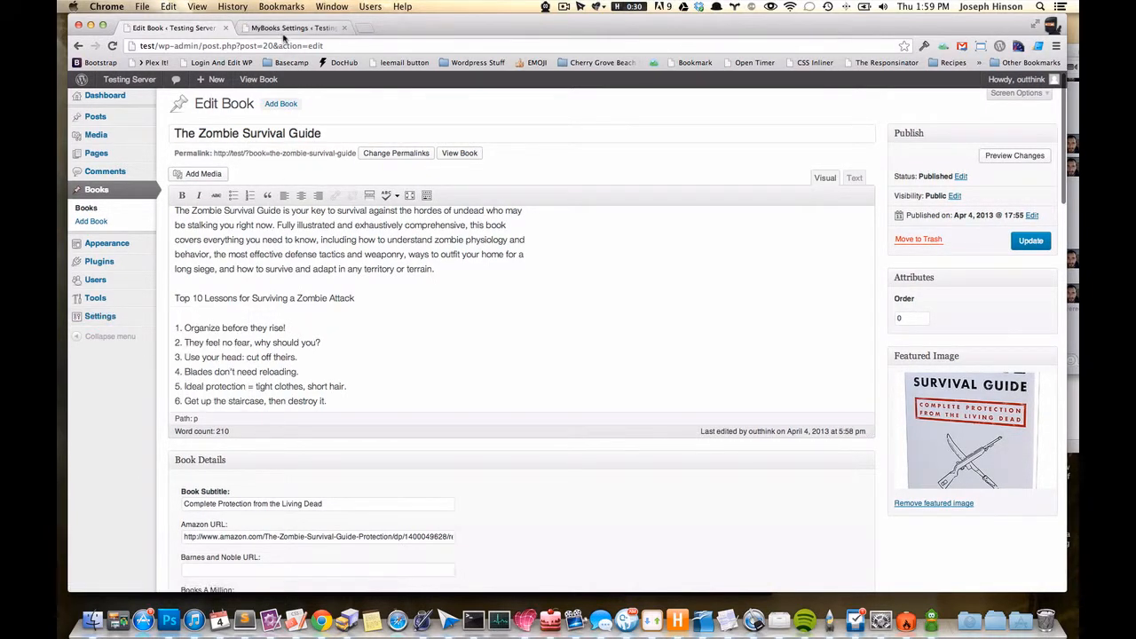
pyautogui.hotkey('ctrl', 'Tab')
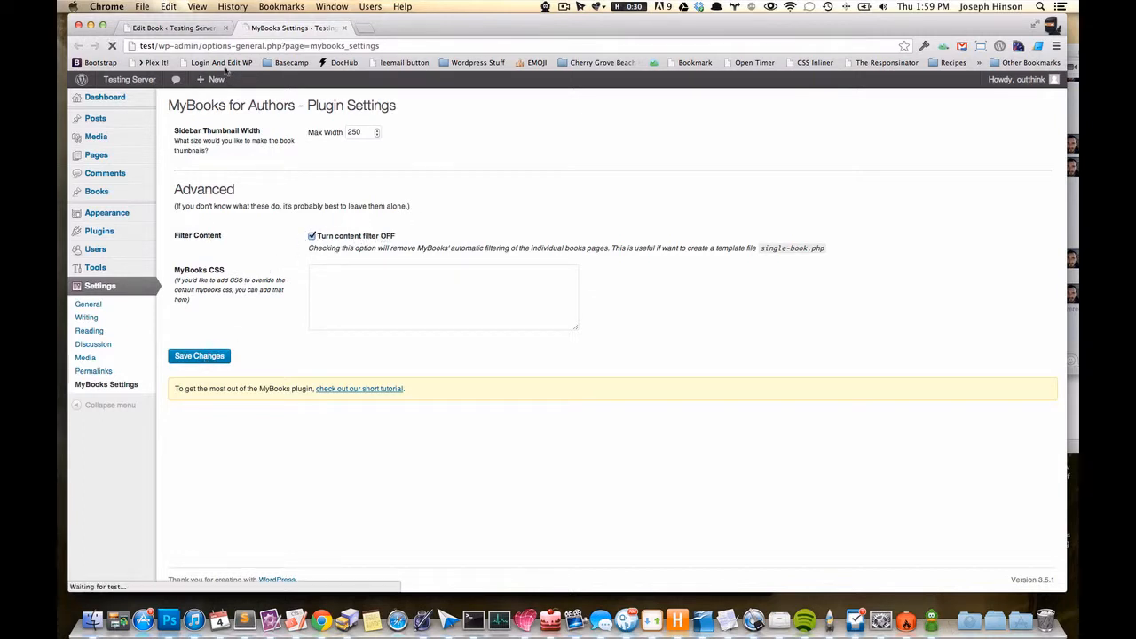
# Return to the book editor and remove the cover image and the [booklinks] shortcode above the description
pyautogui.hotkey('ctrl', 'shift', 'Tab')
pyautogui.scroll(3, 307, 336)
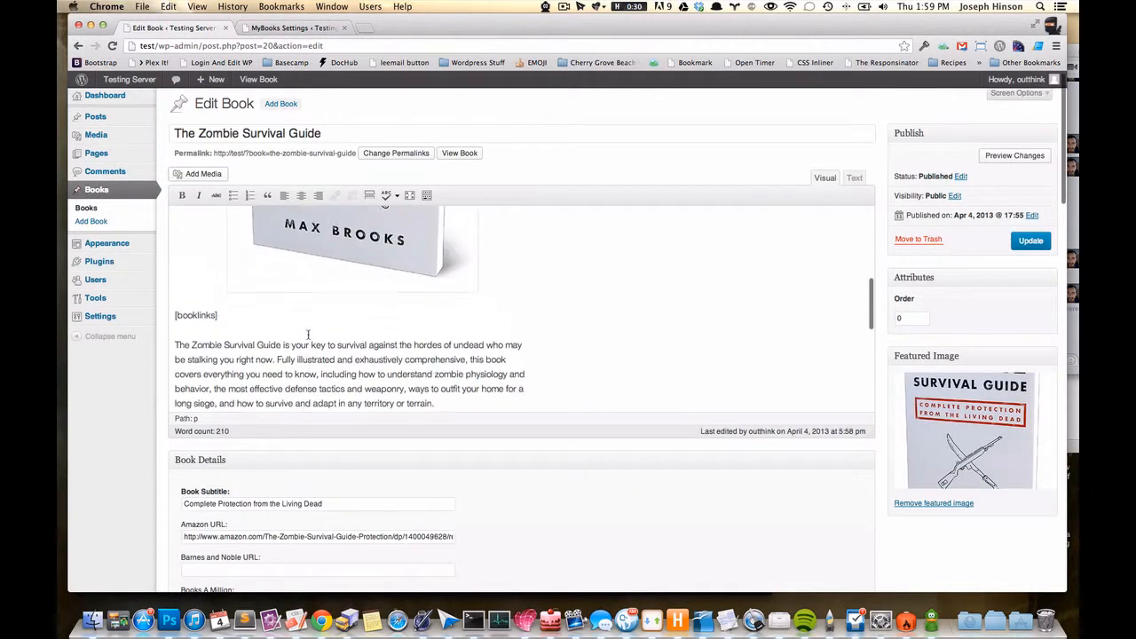
pyautogui.scroll(-7, 586, 271)
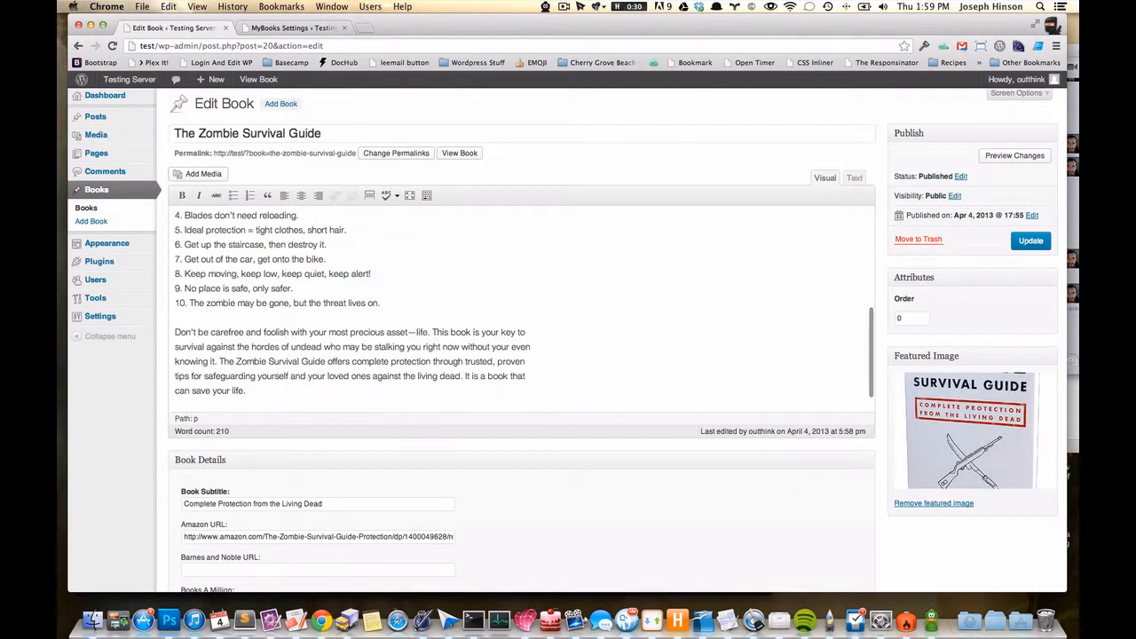
pyautogui.scroll(8, 559, 274)
pyautogui.press('Up')
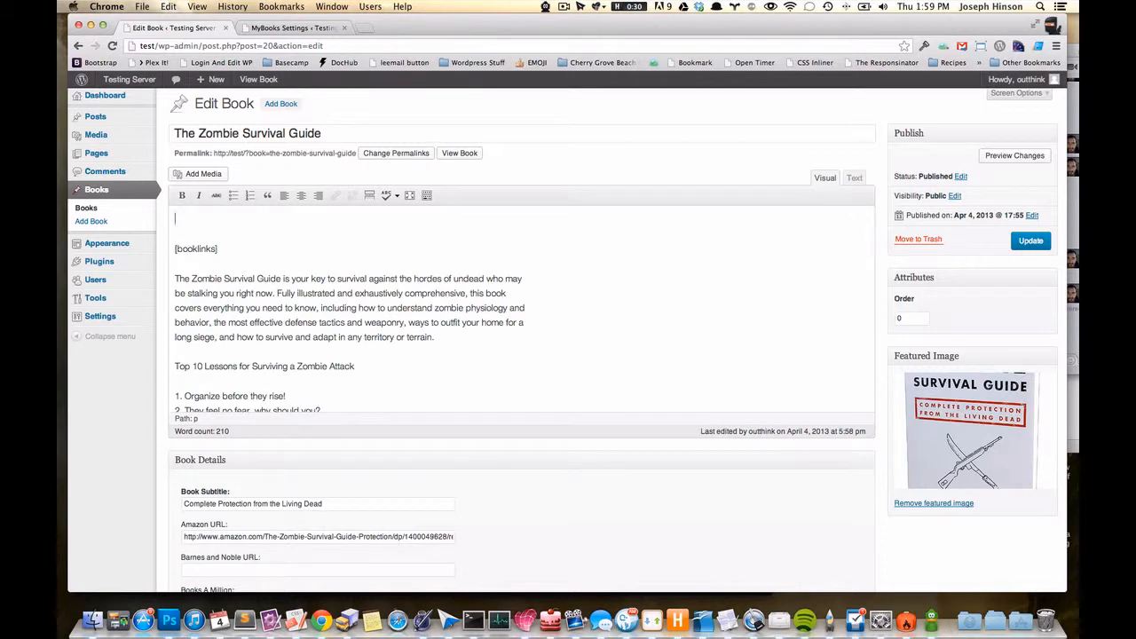
pyautogui.hotkey('shift', 'Down')
pyautogui.hotkey('shift', 'Down')
pyautogui.hotkey('shift', 'Down')
pyautogui.hotkey('shift', 'Up')
pyautogui.press('BackSpace')
pyautogui.press('super+z')
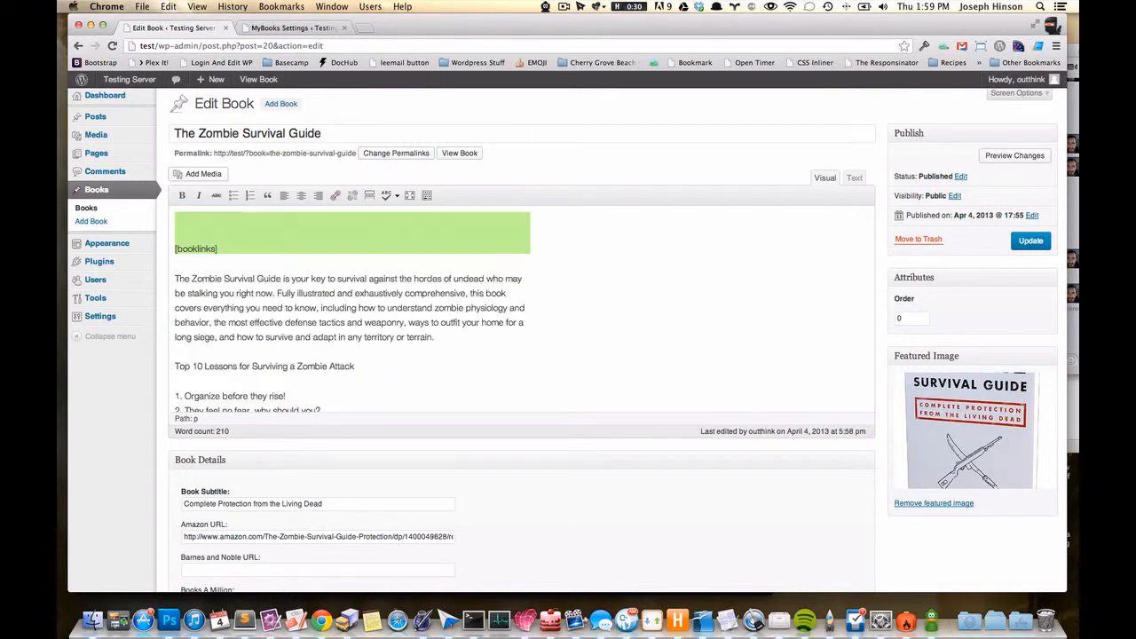
pyautogui.press('super+x')
# Remove the [booklinks] shortcode at the end of the description, keeping the closing paragraph intact
pyautogui.press('super+Down')
pyautogui.press('super+v')
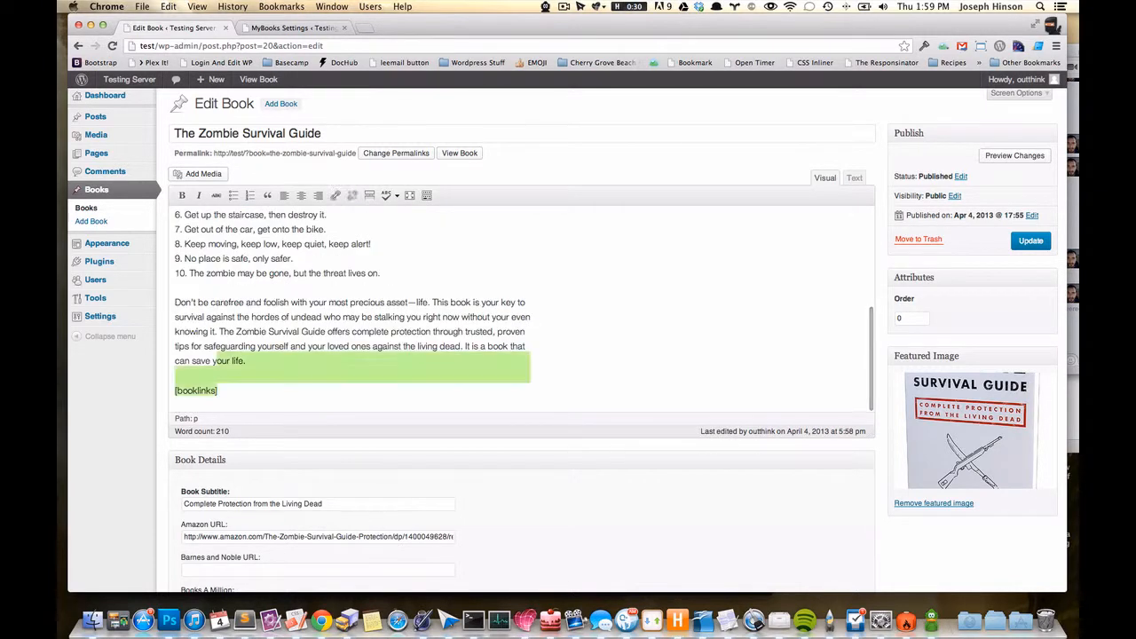
pyautogui.hotkey('shift', 'Up')
pyautogui.hotkey('shift', 'Up')
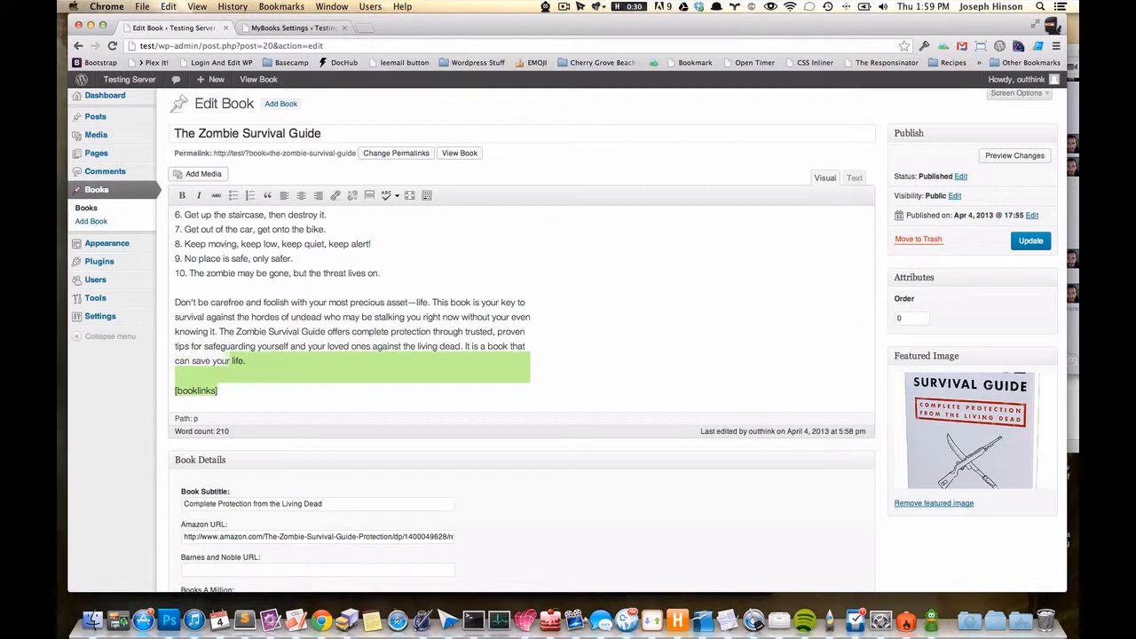
pyautogui.press('super+z')
pyautogui.press('super+z')
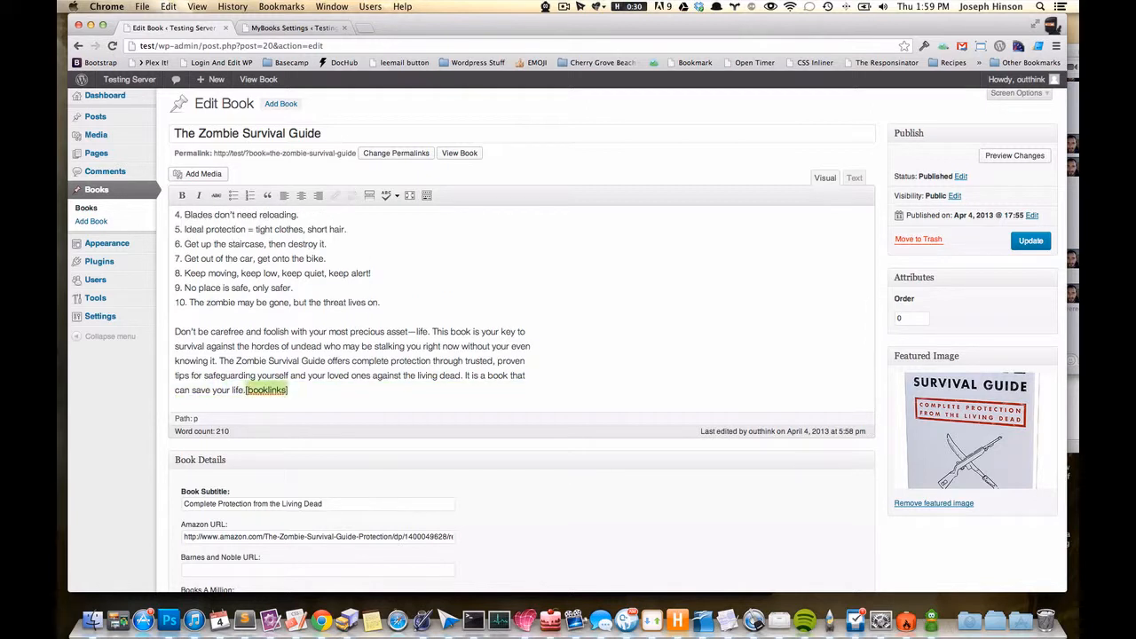
pyautogui.press('super+z')
# Update the book and check its public page without the cover image and shortcodes
pyautogui.click(1030, 240)
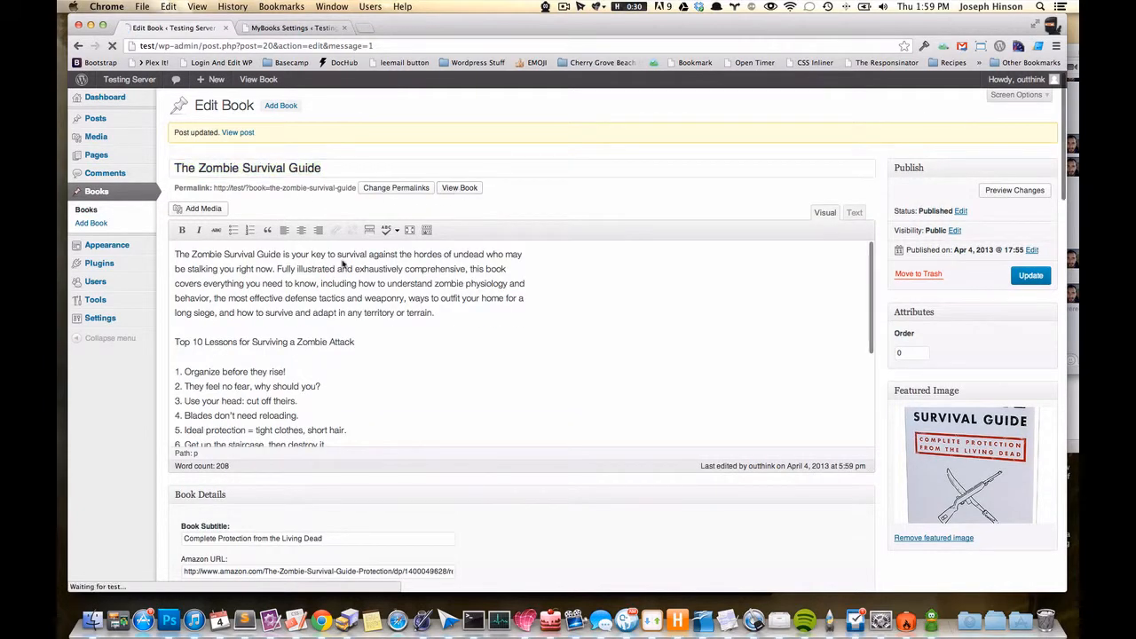
pyautogui.click(456, 186)
pyautogui.scroll(-7, 339, 271)
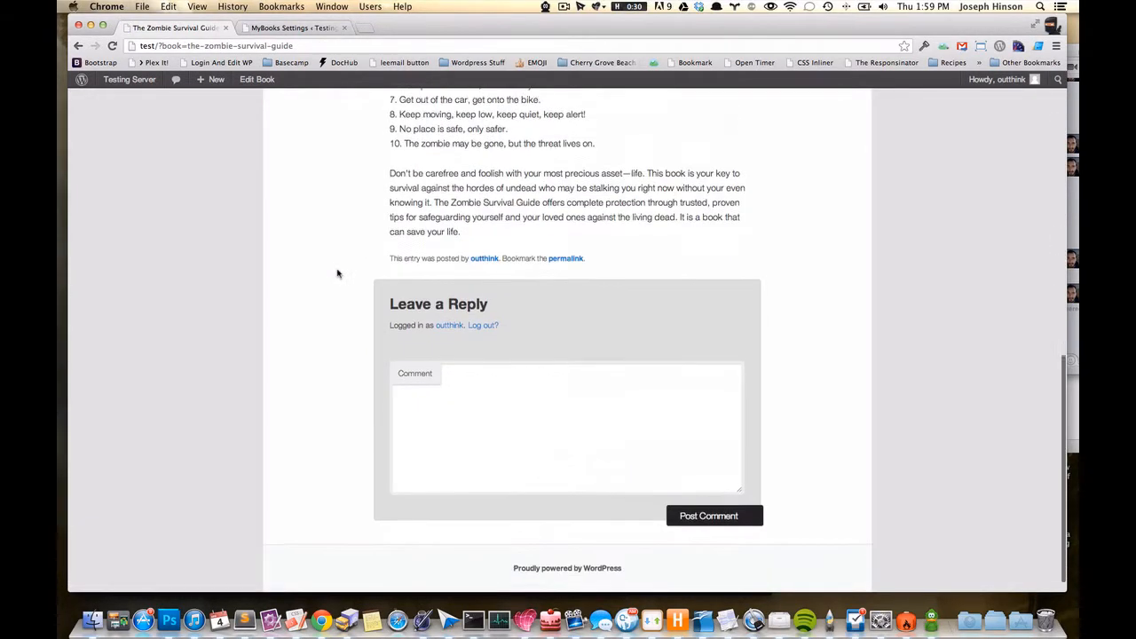
pyautogui.scroll(9, 339, 272)
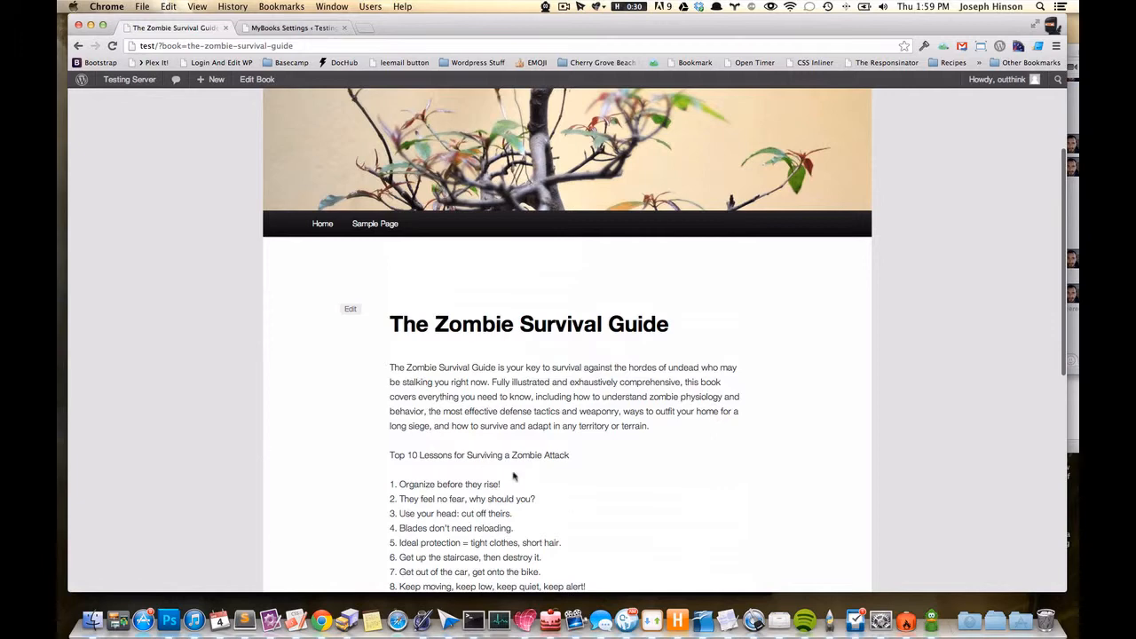
# Return to the book editor and insert the zombie_survival_guide image above the description, centered, full size, linked to the media file
pyautogui.click(79, 45)
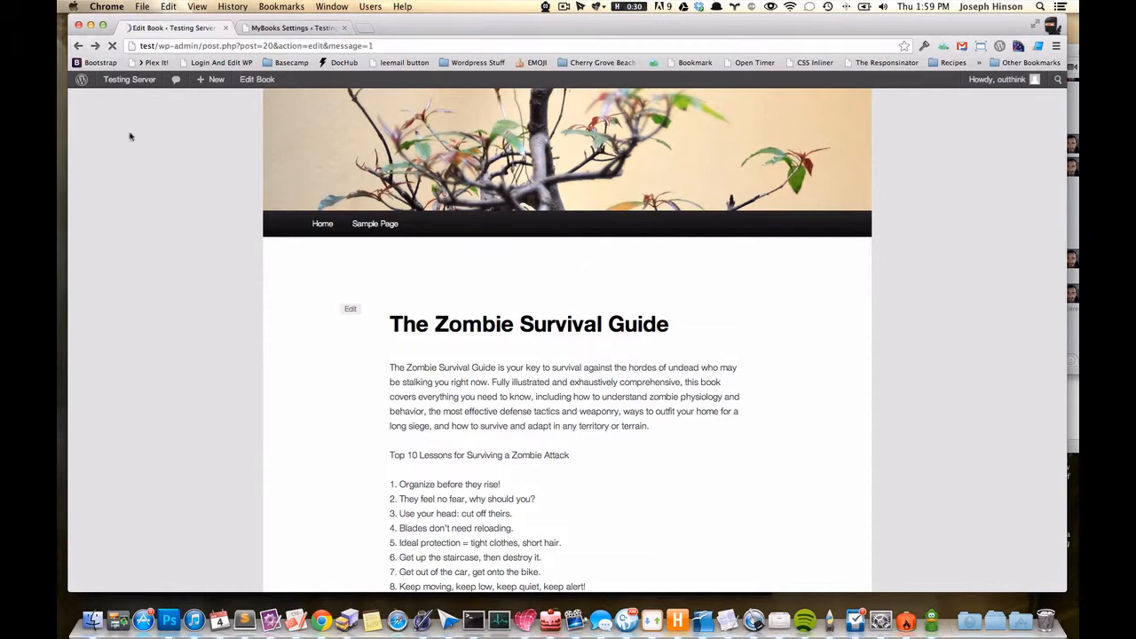
pyautogui.scroll(1, 338, 404)
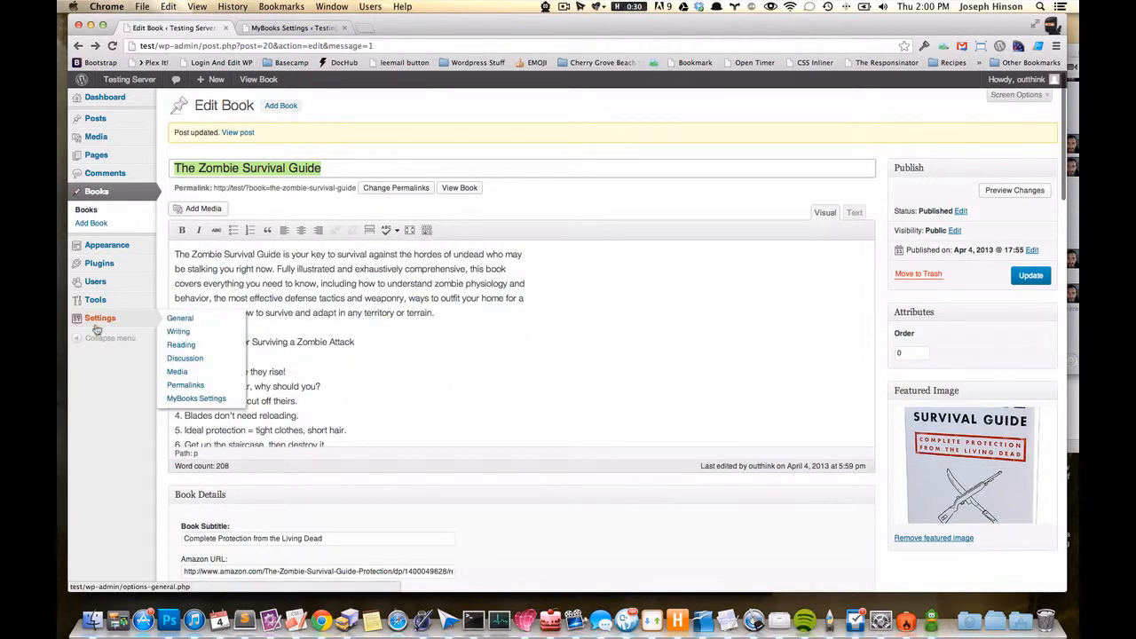
pyautogui.click(339, 375)
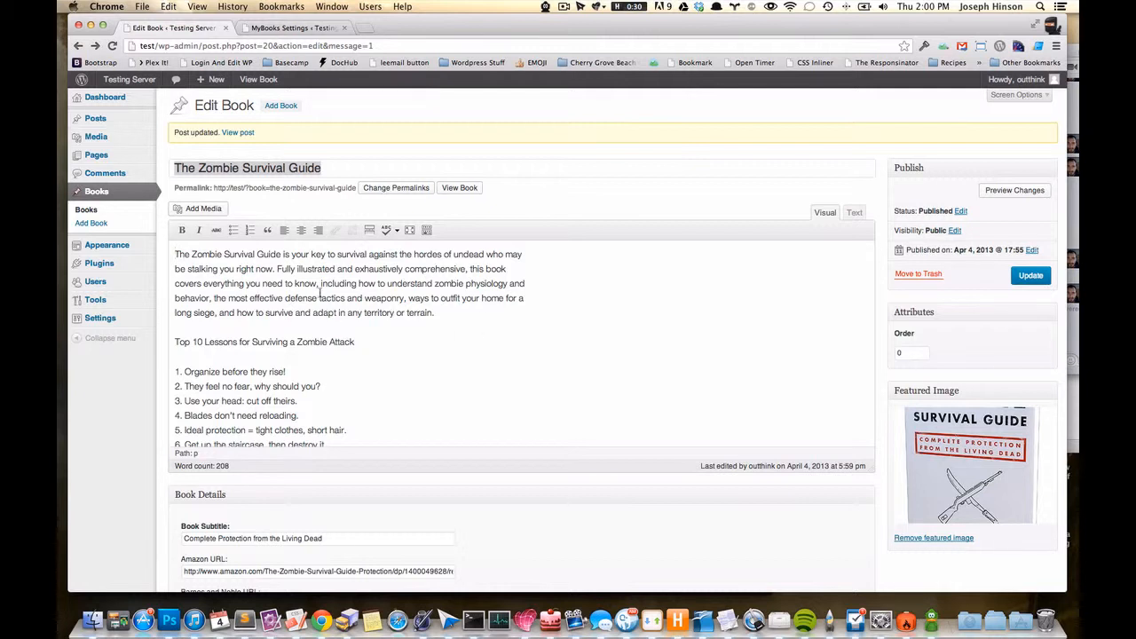
pyautogui.press('Return')
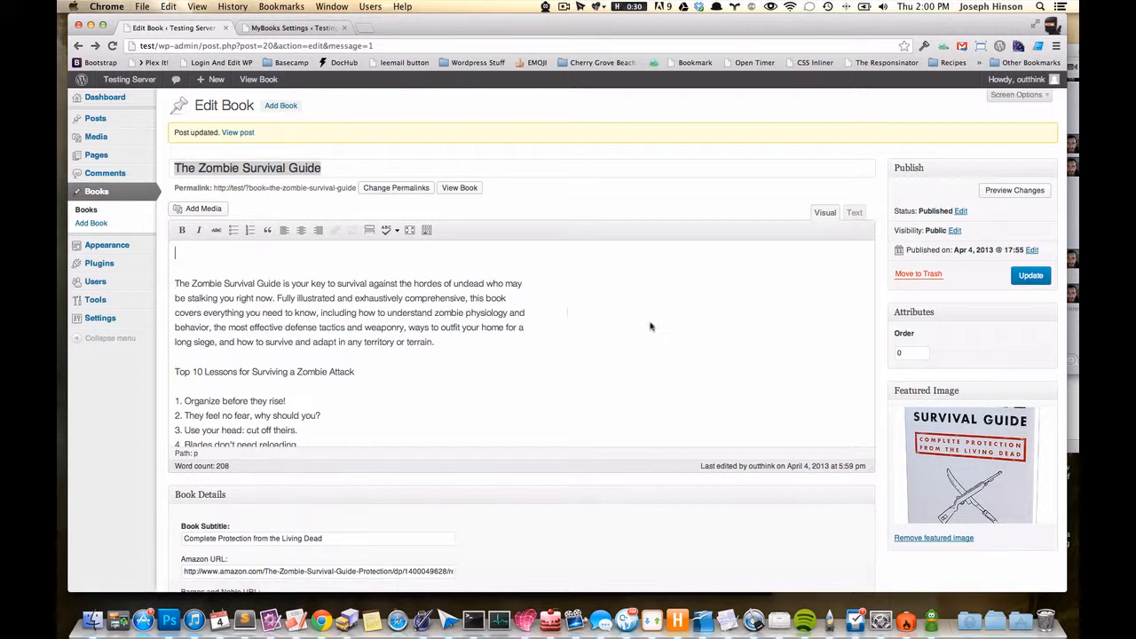
pyautogui.click(225, 212)
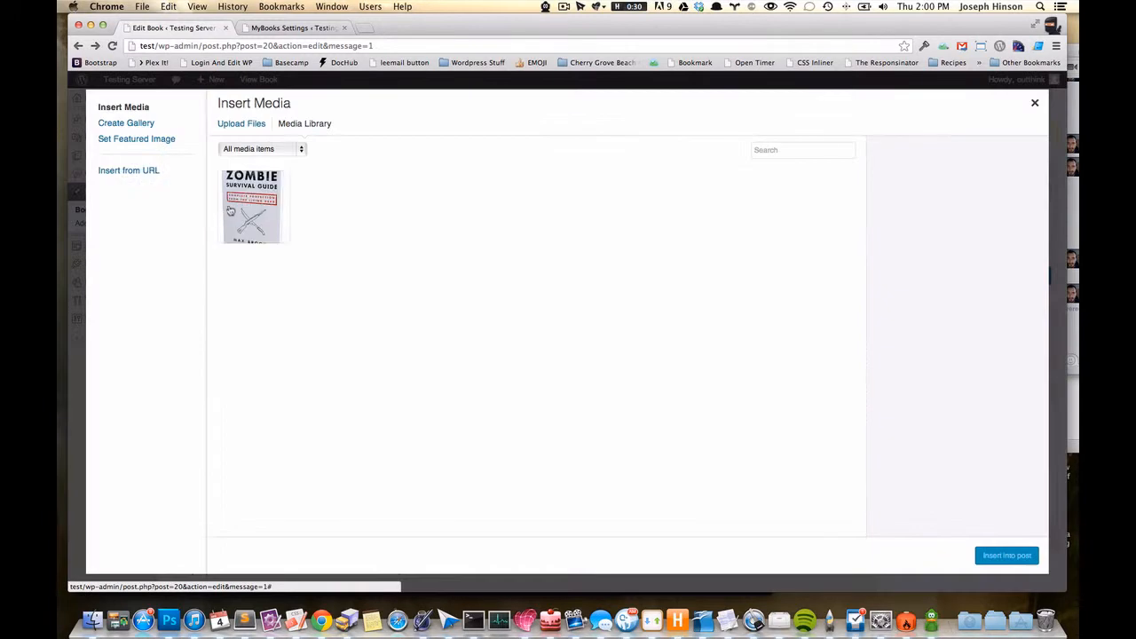
pyautogui.click(233, 210)
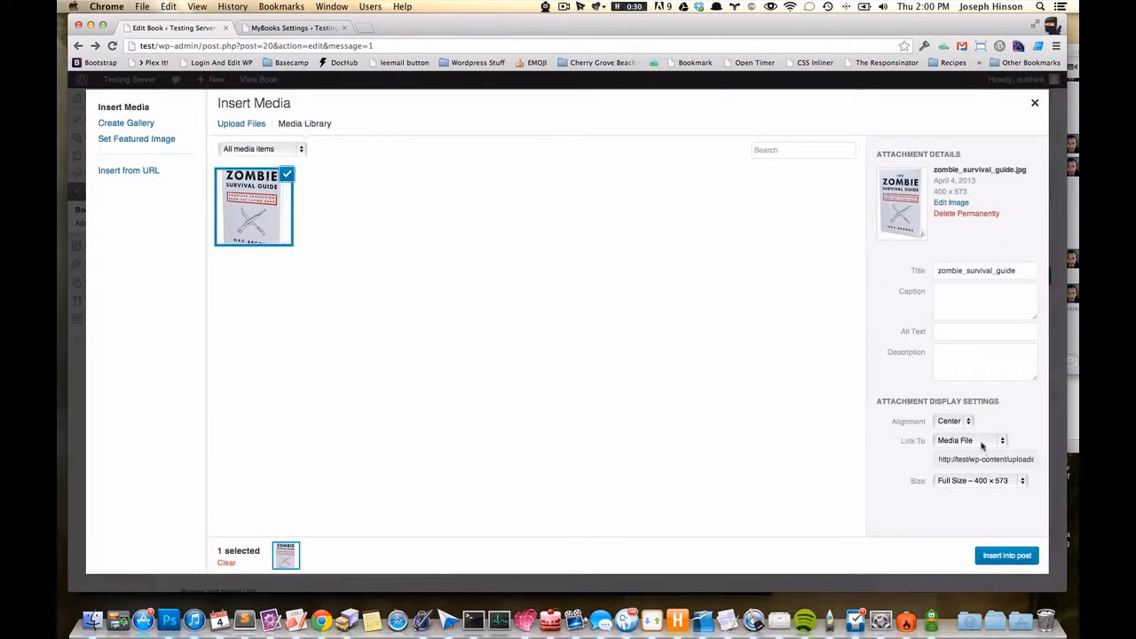
pyautogui.click(1006, 555)
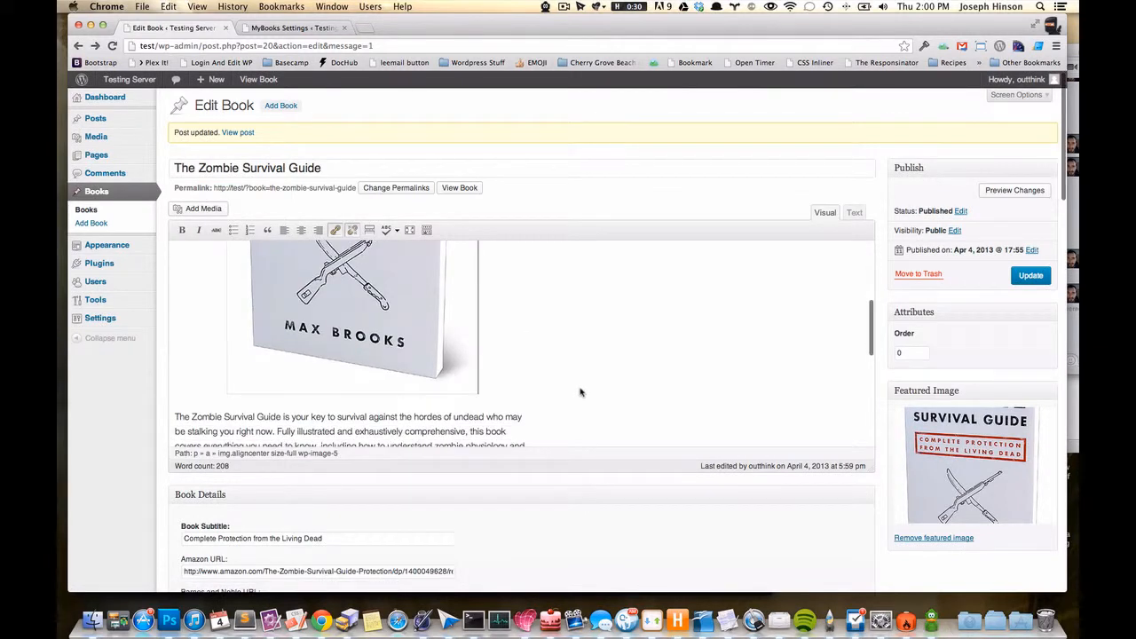
# Insert the [booklinks] shortcode on its own line between the cover image and the description, and update the book
pyautogui.press('Down')
pyautogui.press('Up')
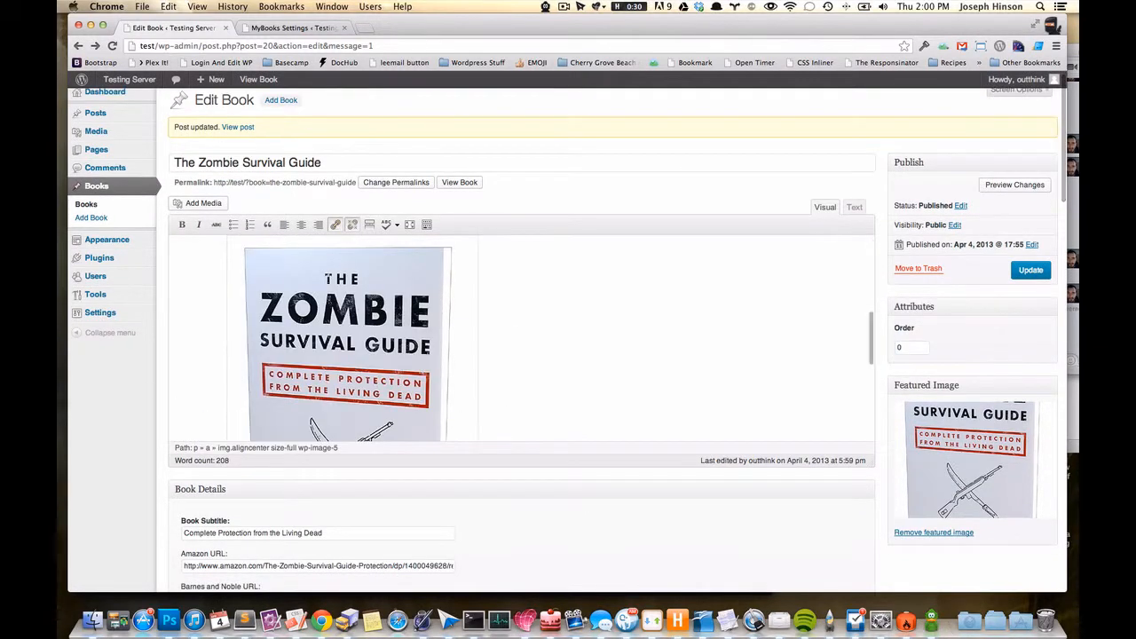
pyautogui.press('Down')
pyautogui.write('[booklink')
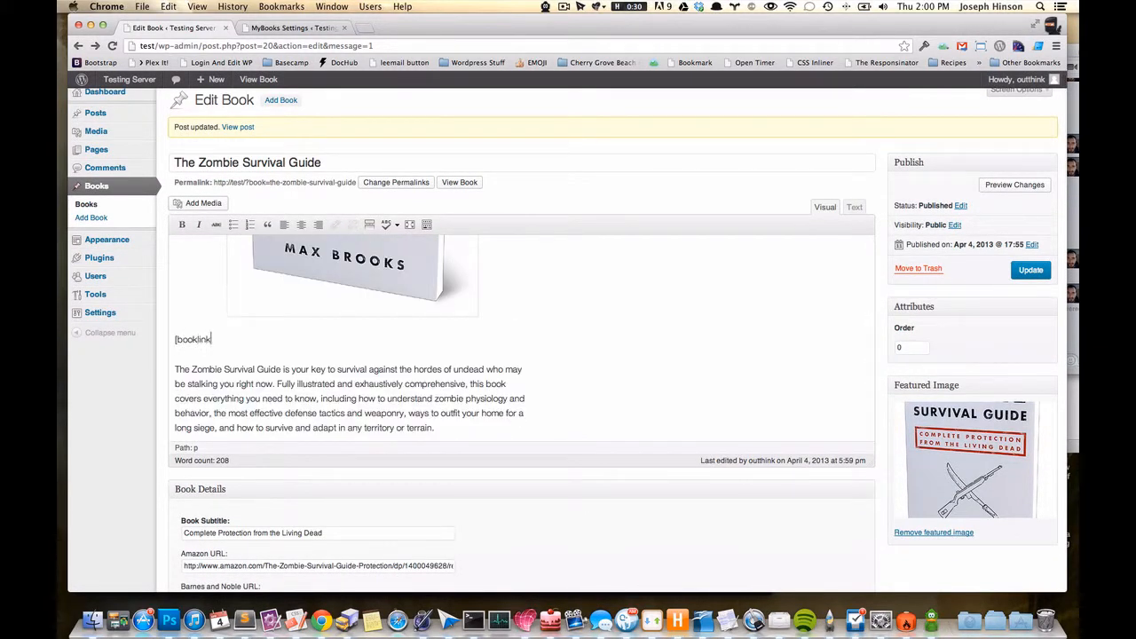
pyautogui.write('s]')
pyautogui.click(1031, 269)
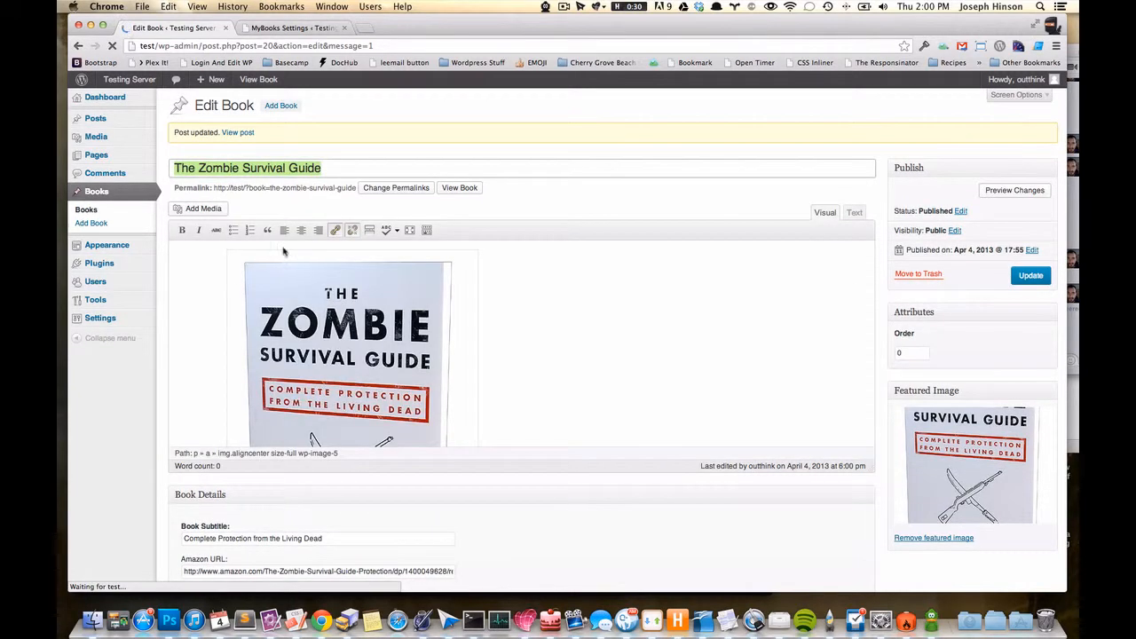
# Enter # as the placeholder Barnes and Noble URL and iBooks URL, leave Books A Million empty, and update the book
pyautogui.scroll(-3, 330, 498)
pyautogui.click(213, 455)
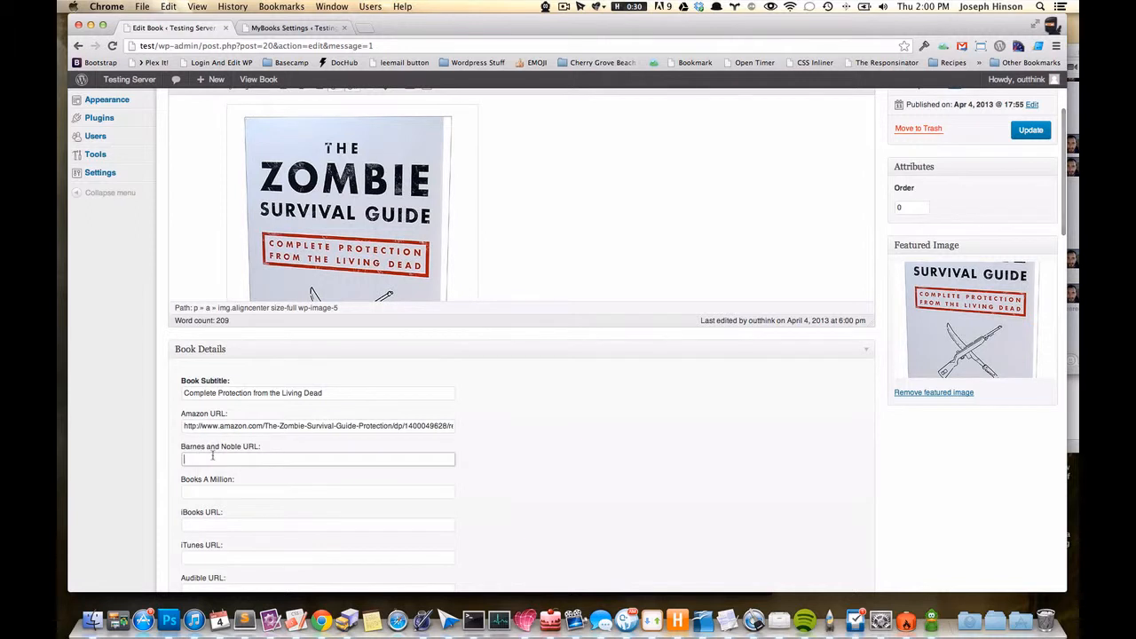
pyautogui.write('#')
pyautogui.press('Tab')
pyautogui.write('#')
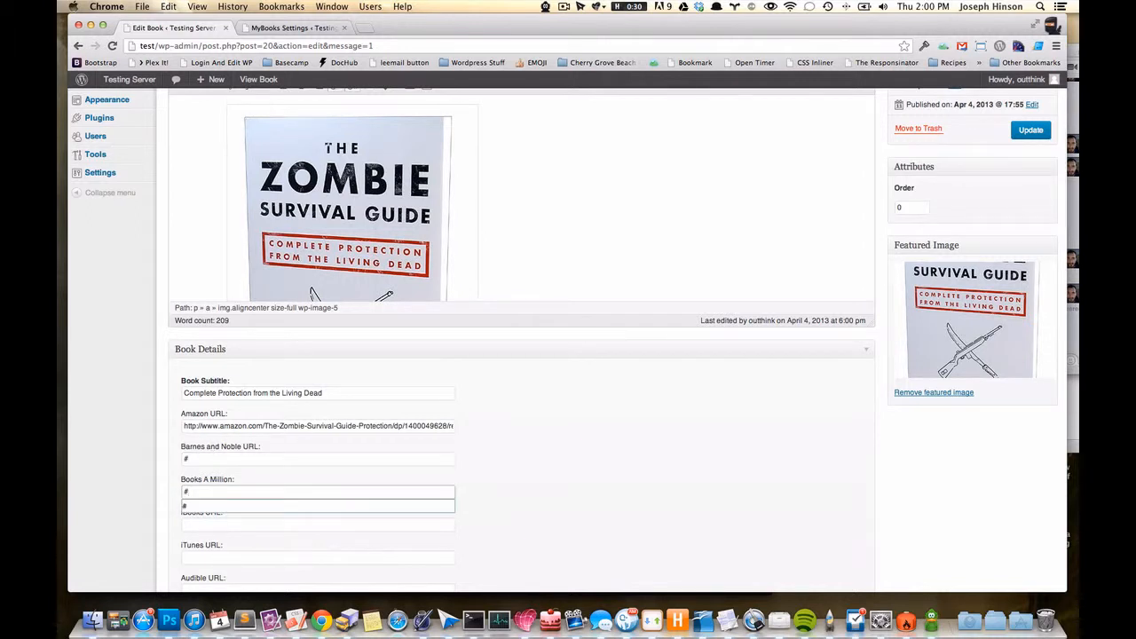
pyautogui.press('Tab')
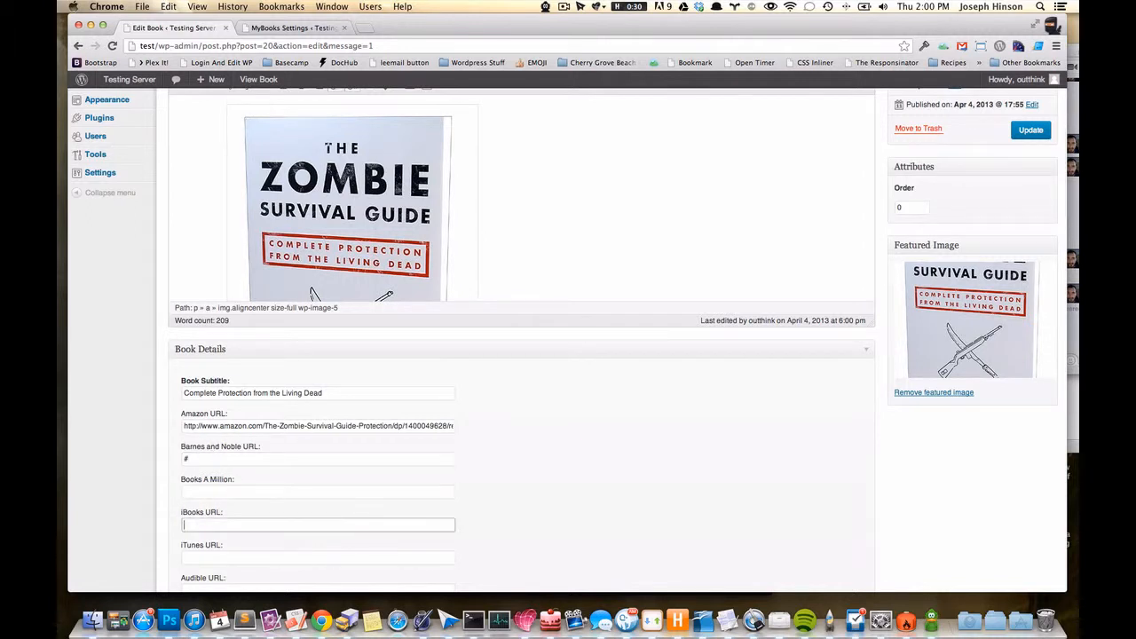
pyautogui.write('#')
pyautogui.scroll(-1, 384, 529)
pyautogui.click(662, 479)
pyautogui.scroll(4, 982, 314)
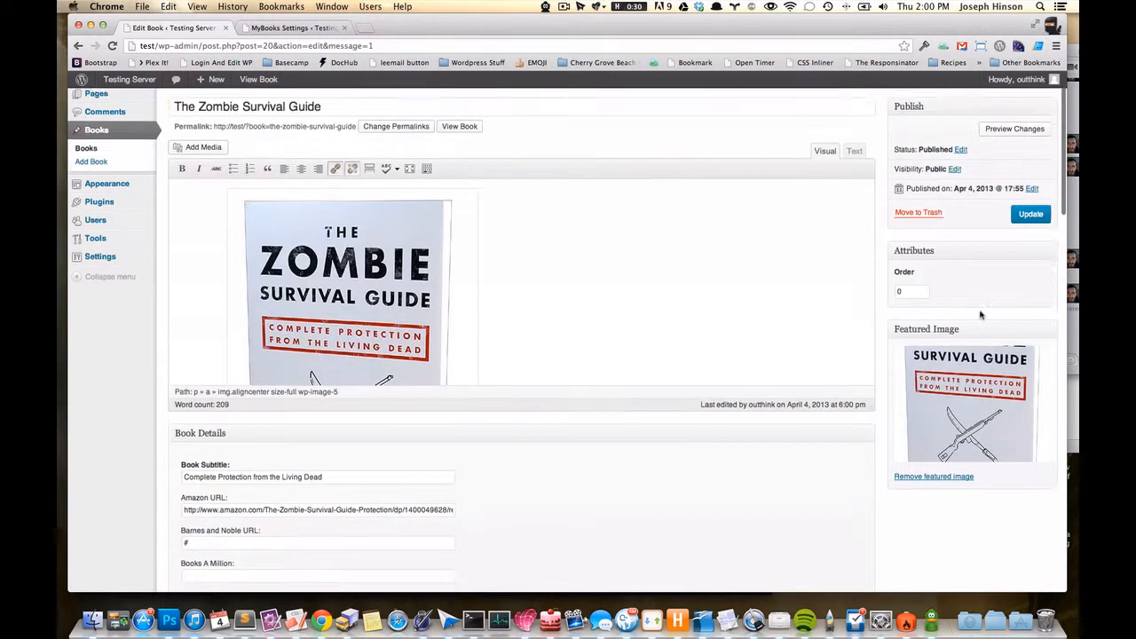
pyautogui.click(1034, 252)
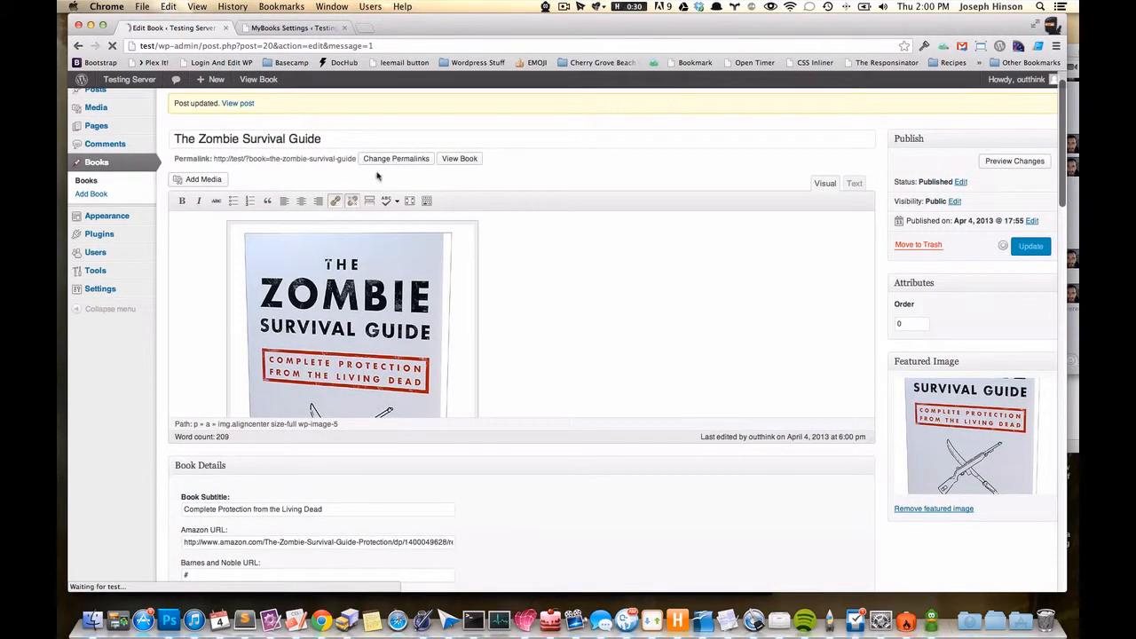
# Open the book's public page and examine the cover image and the retailer buttons above the description
pyautogui.click(468, 189)
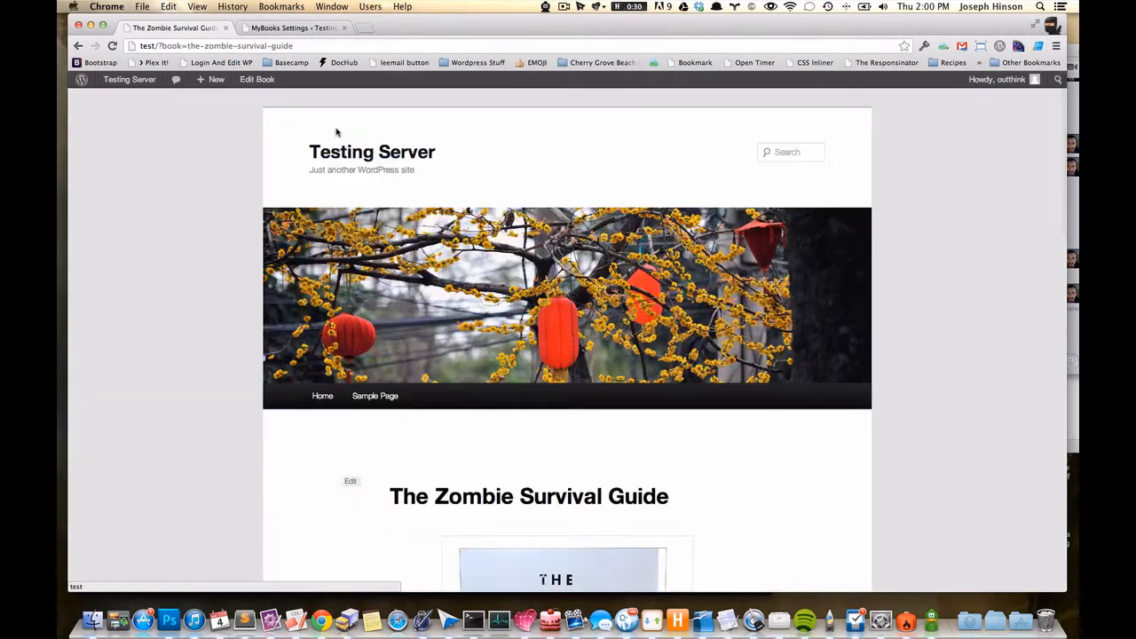
pyautogui.scroll(-4, 146, 449)
pyautogui.scroll(-4, 147, 449)
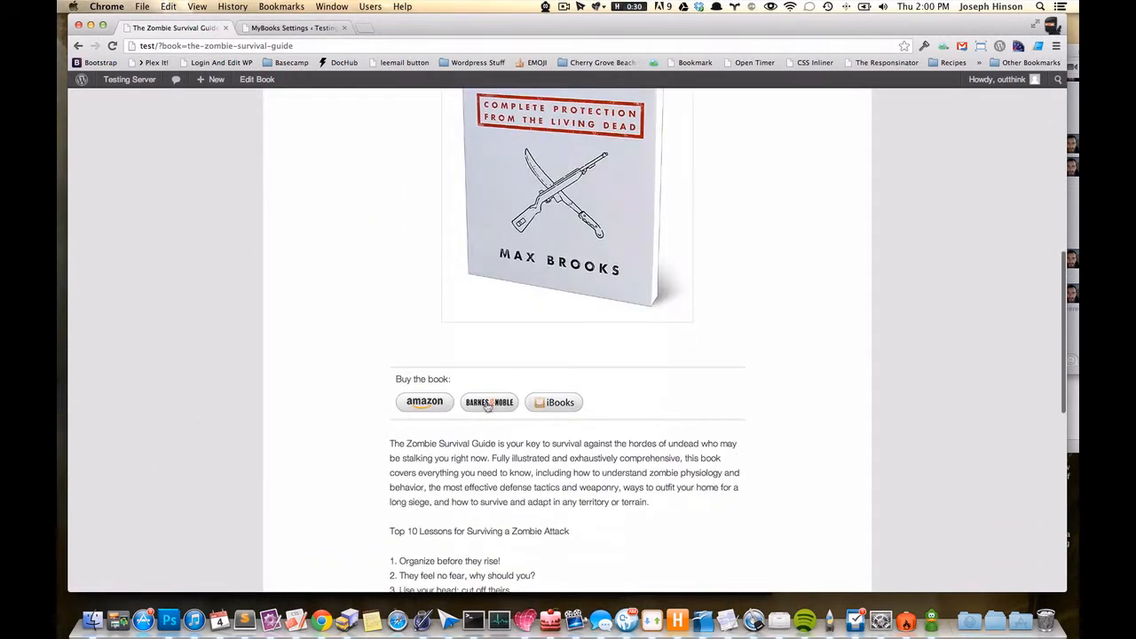
pyautogui.scroll(1, 559, 406)
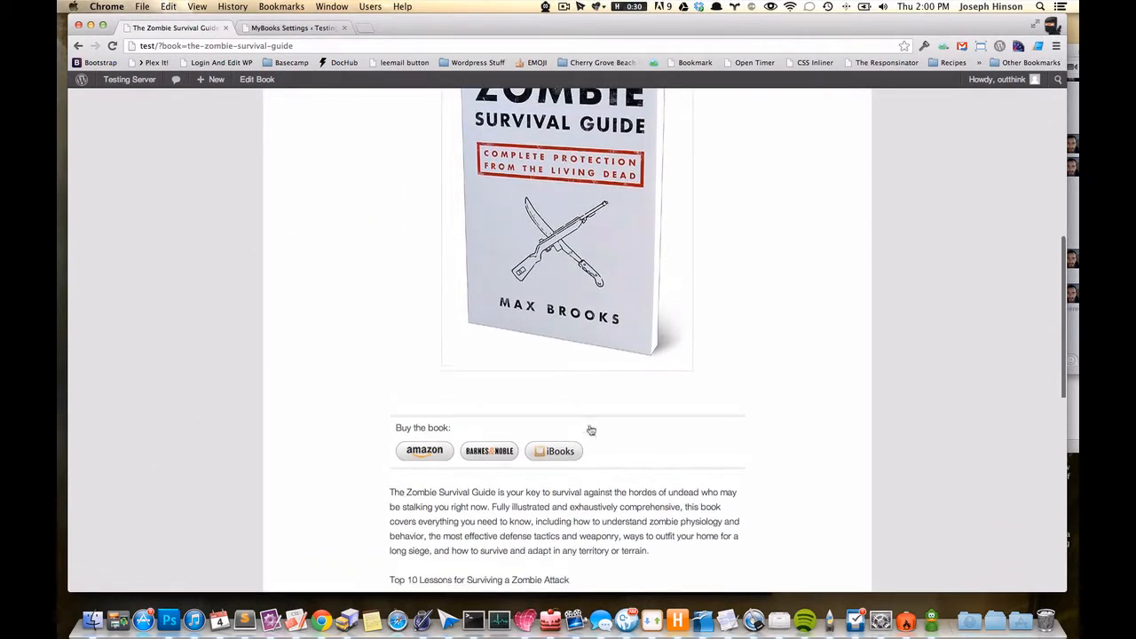
pyautogui.scroll(4, 449, 433)
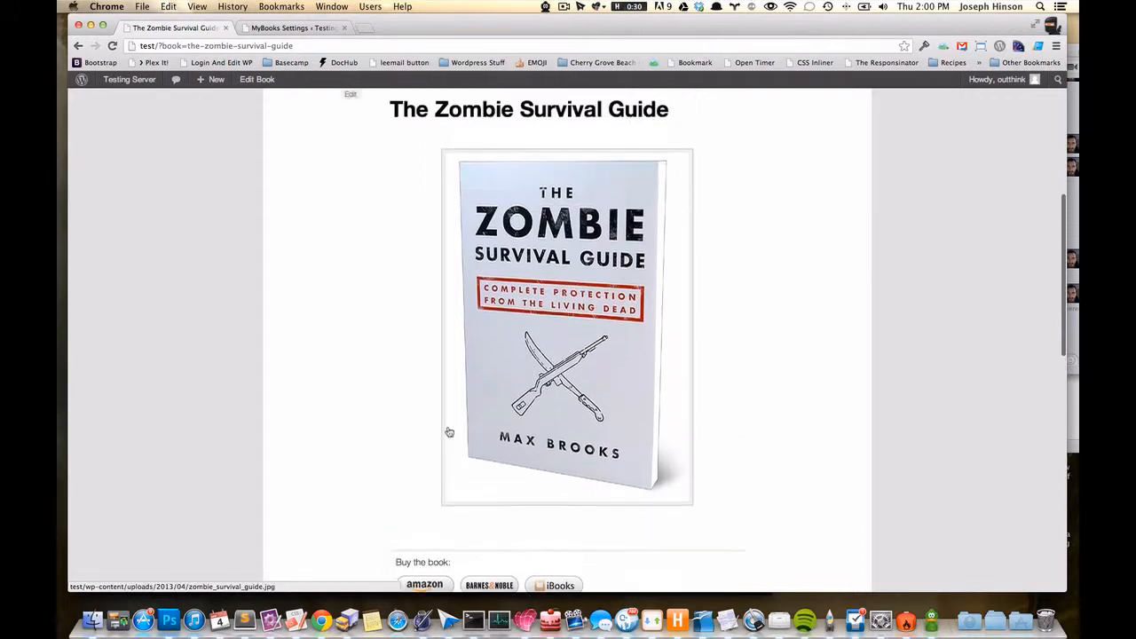
pyautogui.scroll(2, 449, 432)
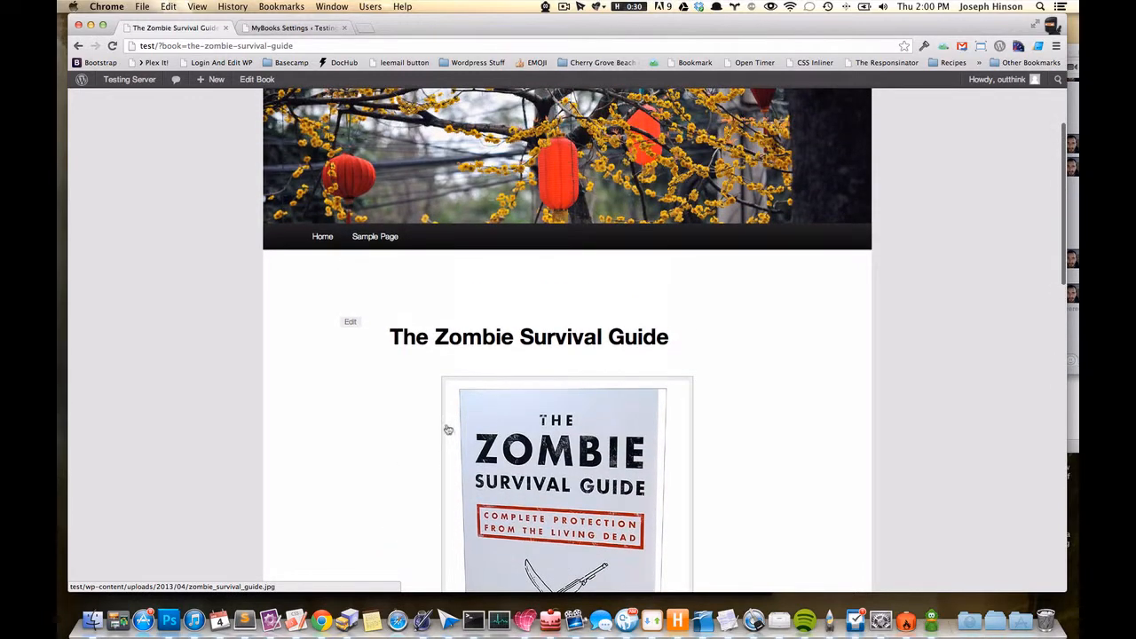
pyautogui.scroll(-5, 367, 432)
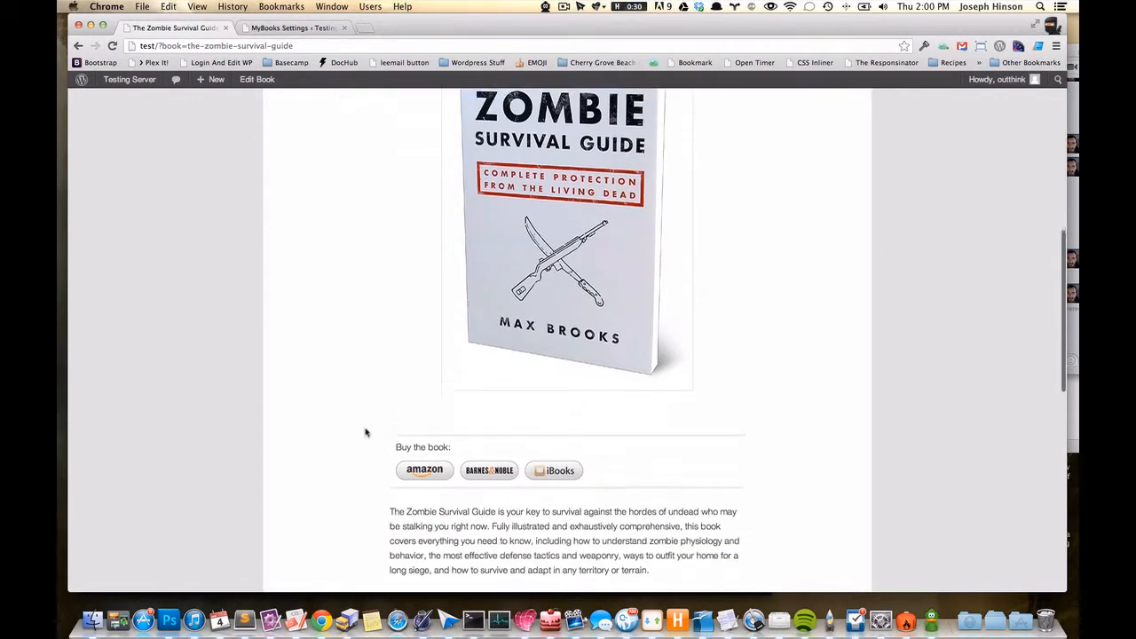
pyautogui.scroll(-1, 364, 433)
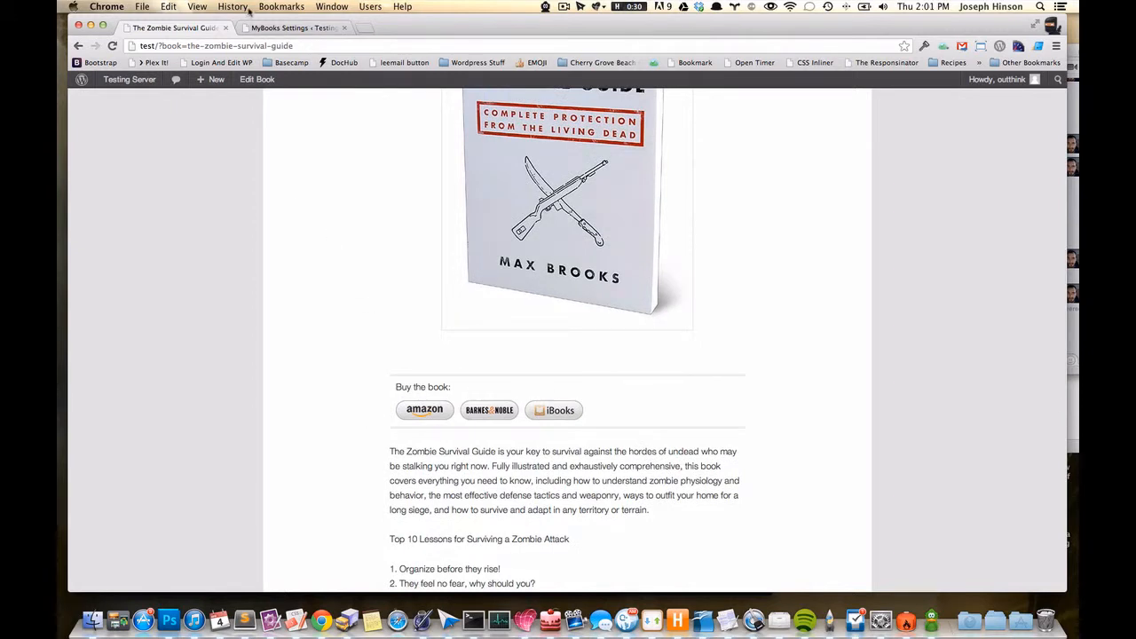
# Close the MyBooks Settings page and go from the book page to the site's Widgets administration
pyautogui.click(286, 27)
pyautogui.click(344, 28)
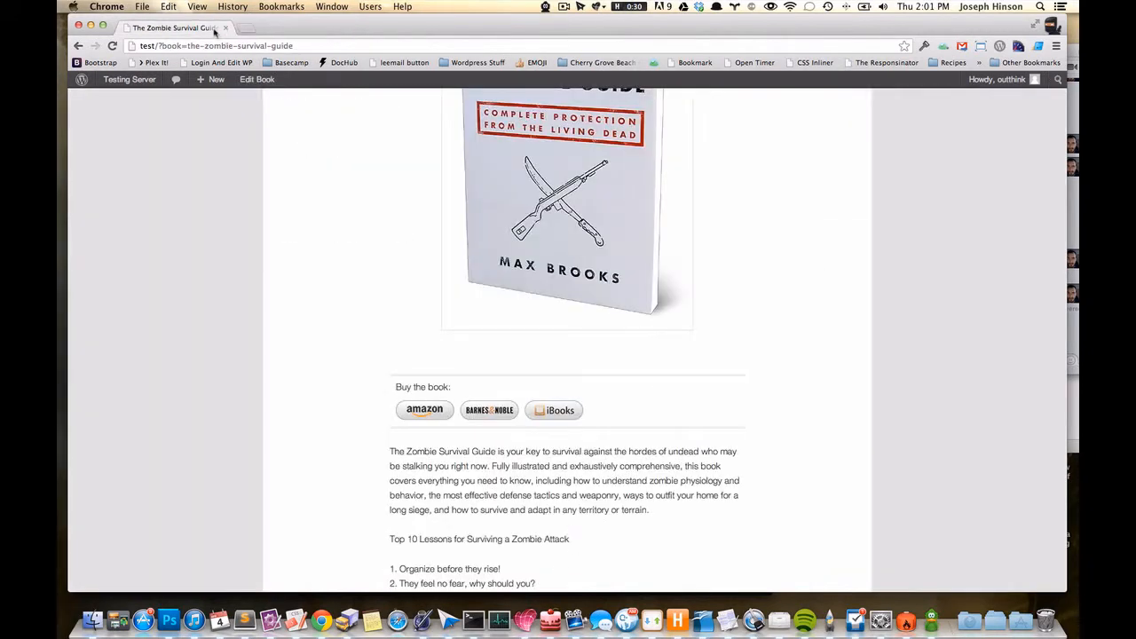
pyautogui.scroll(6, 302, 284)
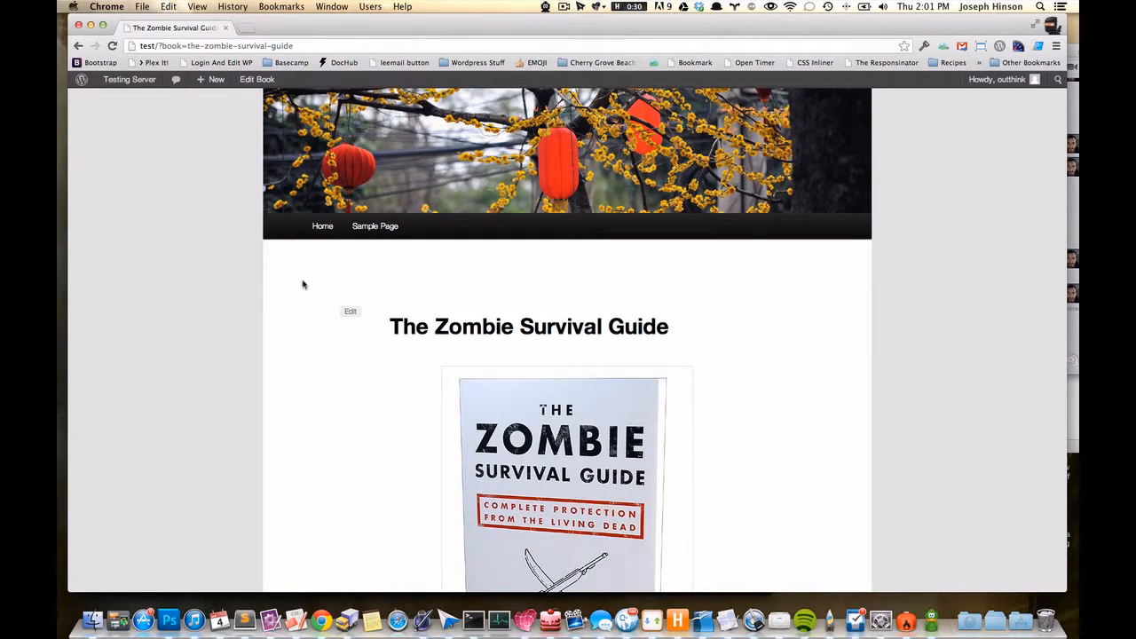
pyautogui.moveTo(131, 80)
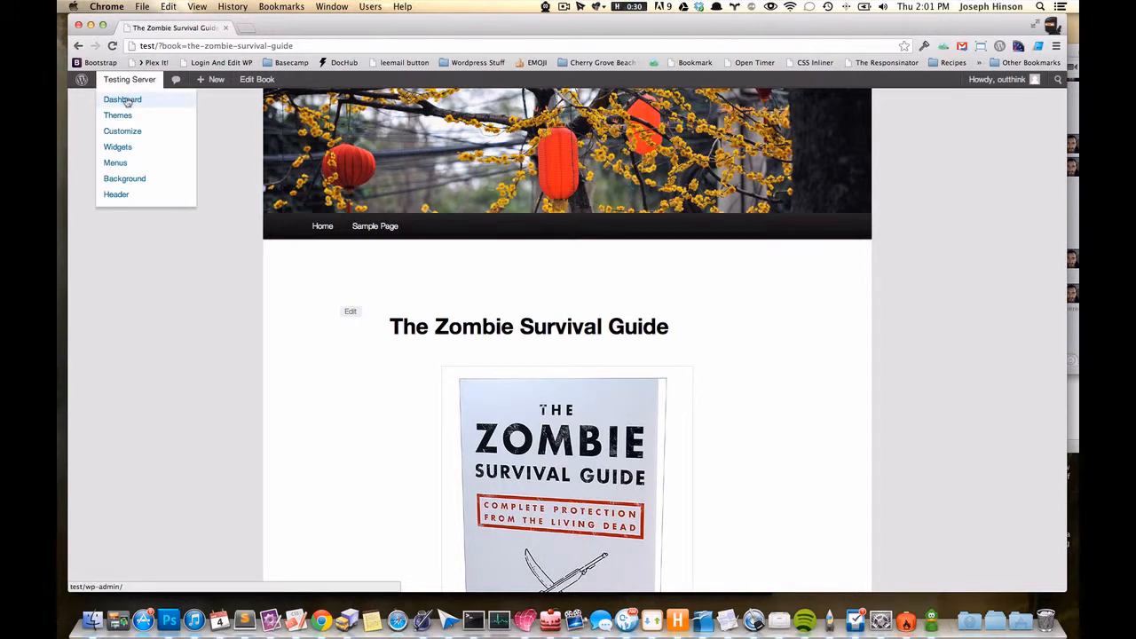
pyautogui.click(124, 148)
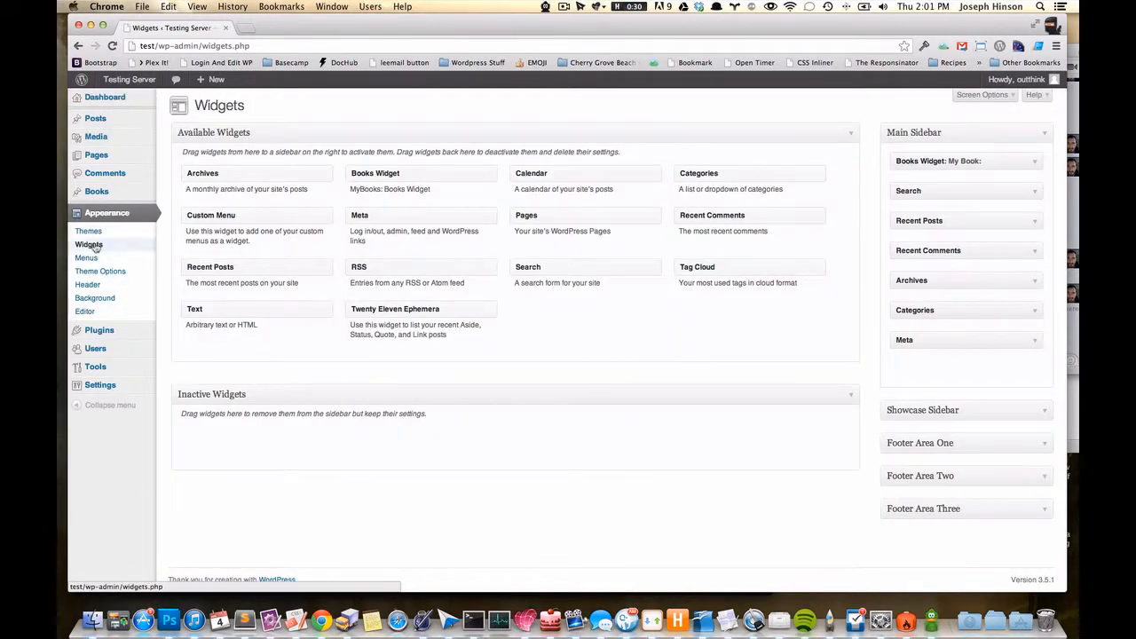
# Delete the existing Books Widget from the Main Sidebar and add a new Books Widget above Search
pyautogui.click(1029, 158)
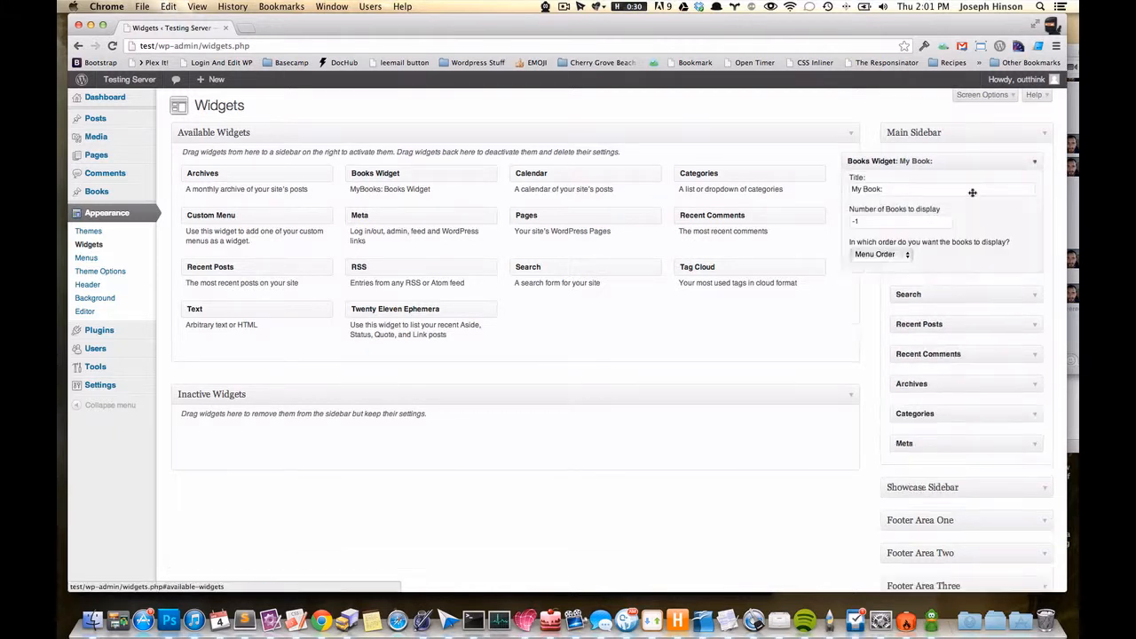
pyautogui.click(856, 406)
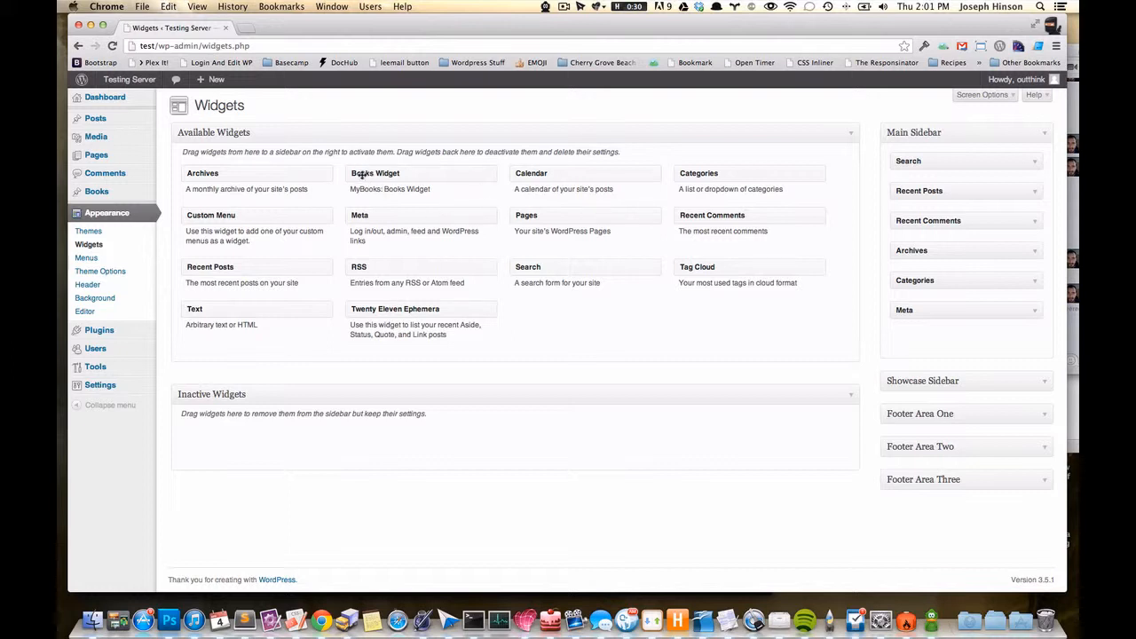
pyautogui.moveTo(361, 175); pyautogui.dragTo(932, 153)
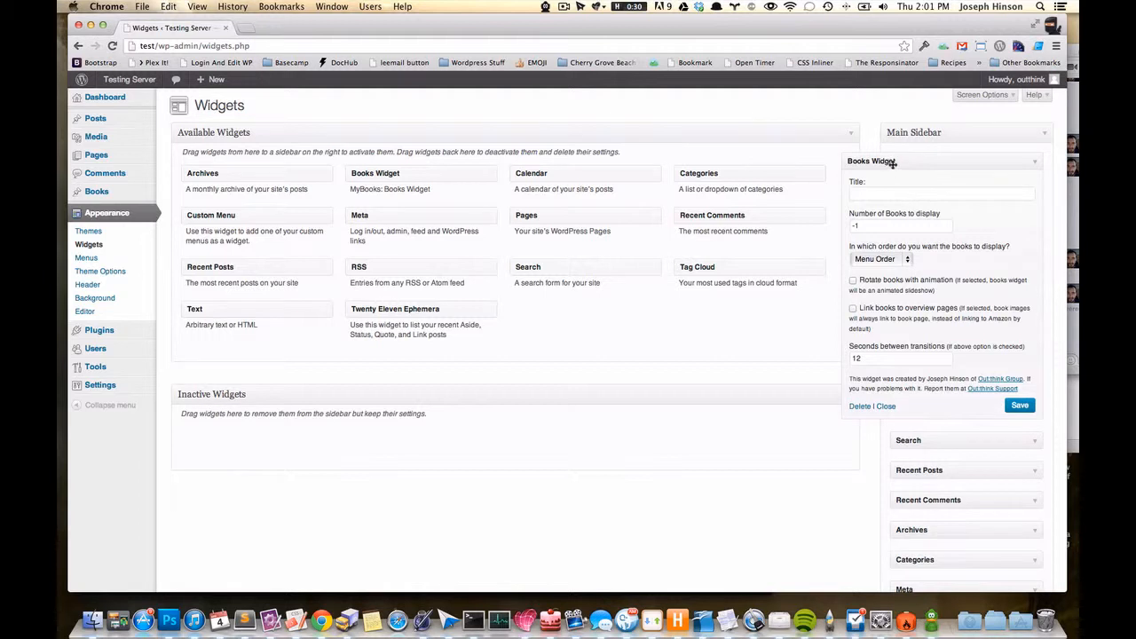
# Review the Books Widget's title, number of books, display order, animation, overview link and transition time options, keeping the defaults
pyautogui.click(884, 192)
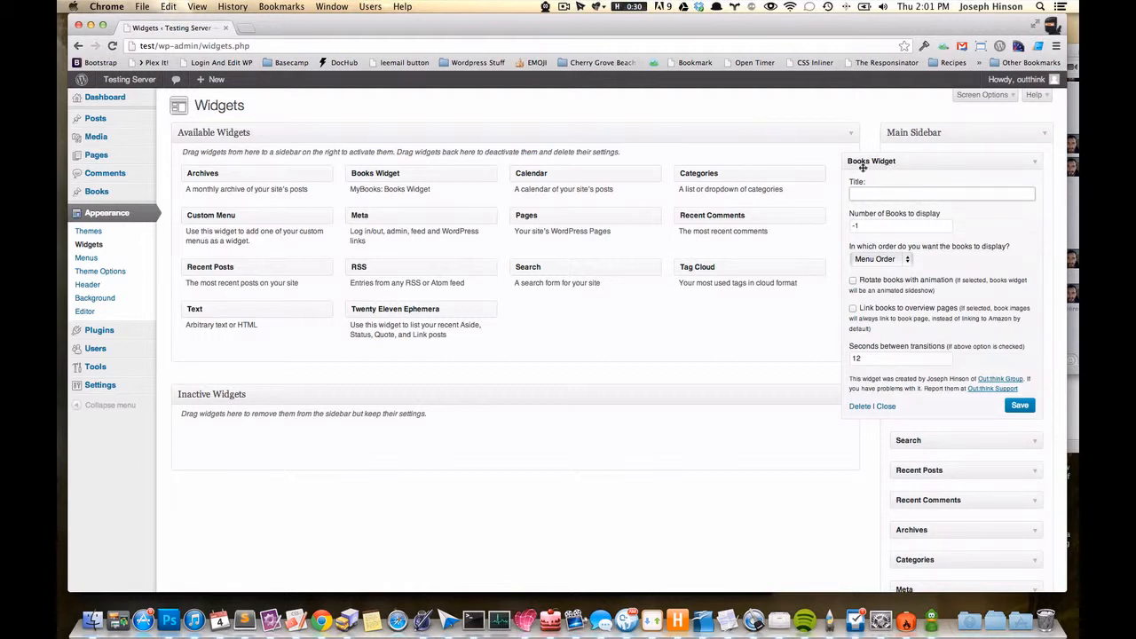
pyautogui.click(1035, 471)
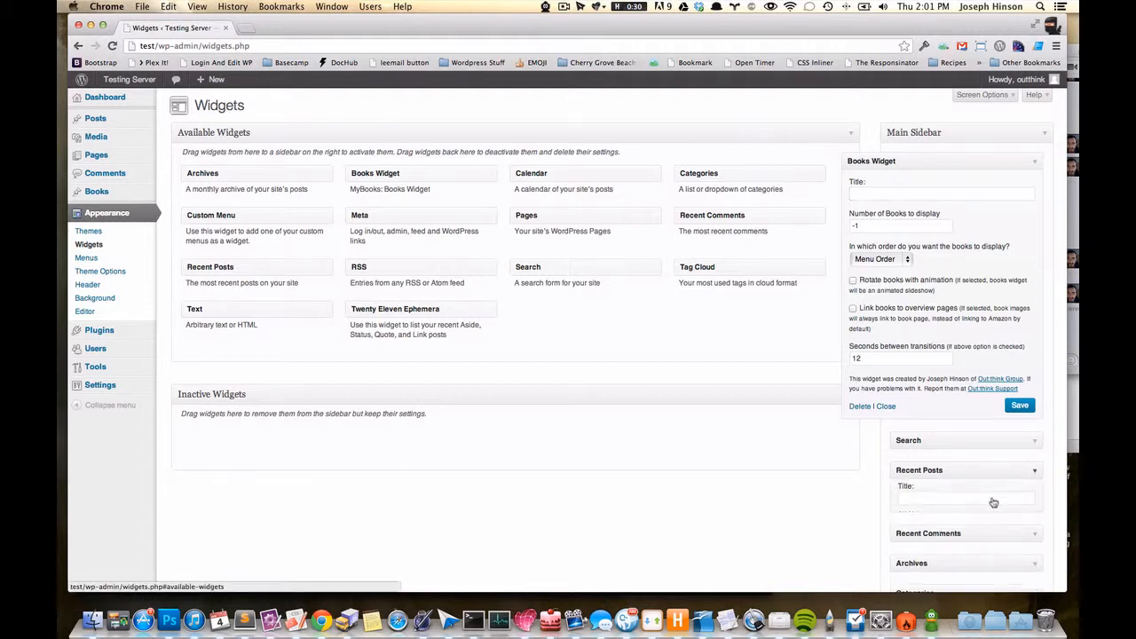
pyautogui.click(1035, 472)
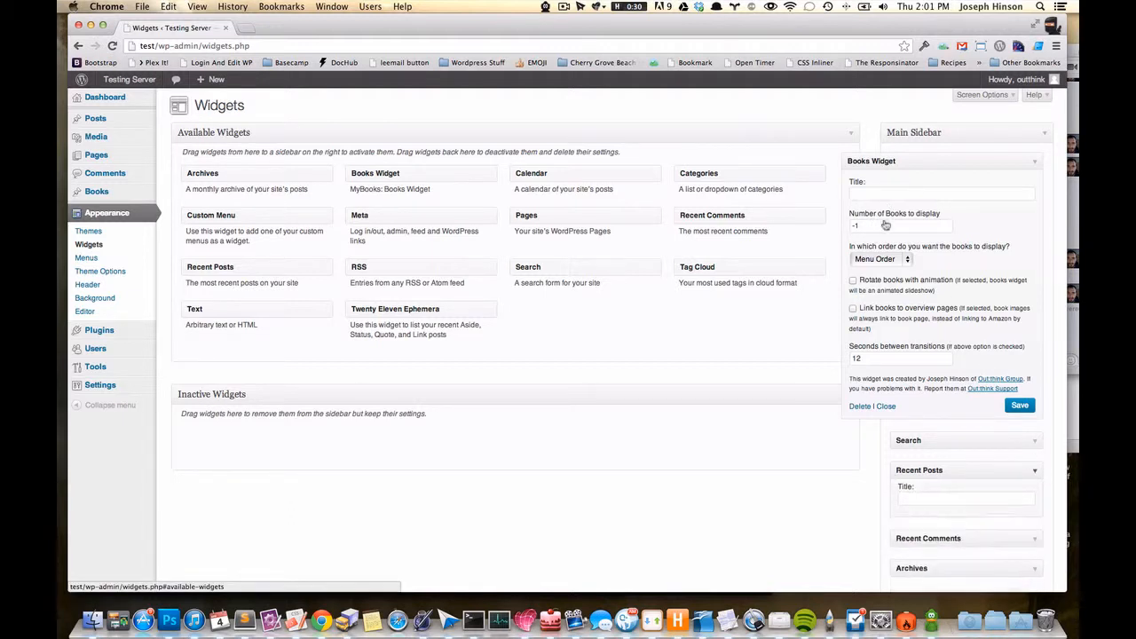
pyautogui.click(877, 193)
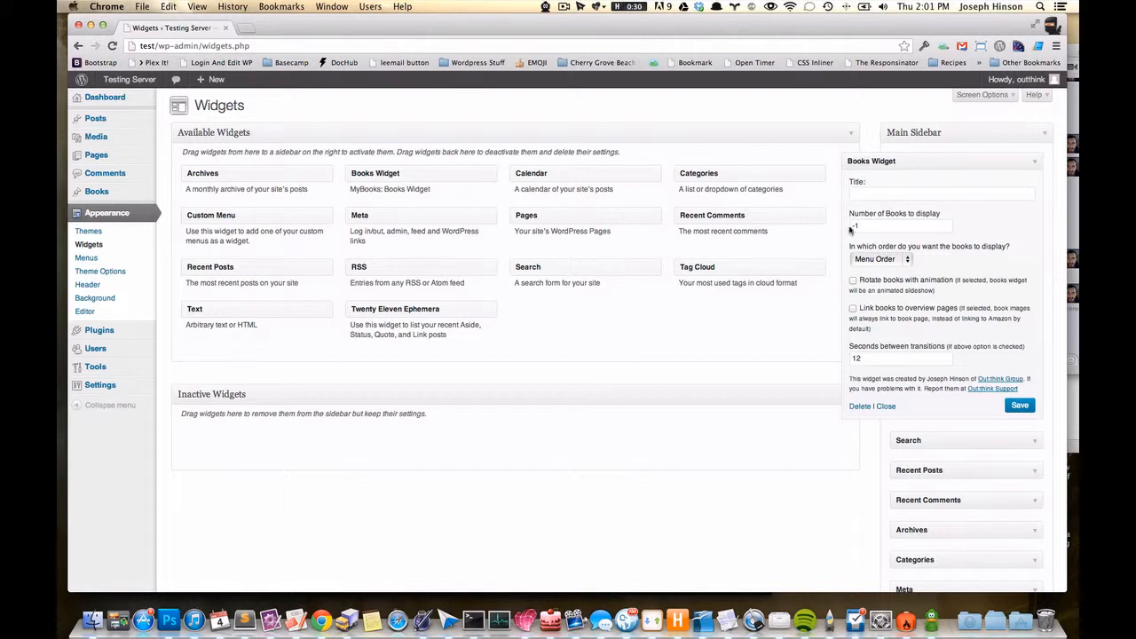
pyautogui.press('Tab')
pyautogui.click(897, 224)
pyautogui.click(904, 260)
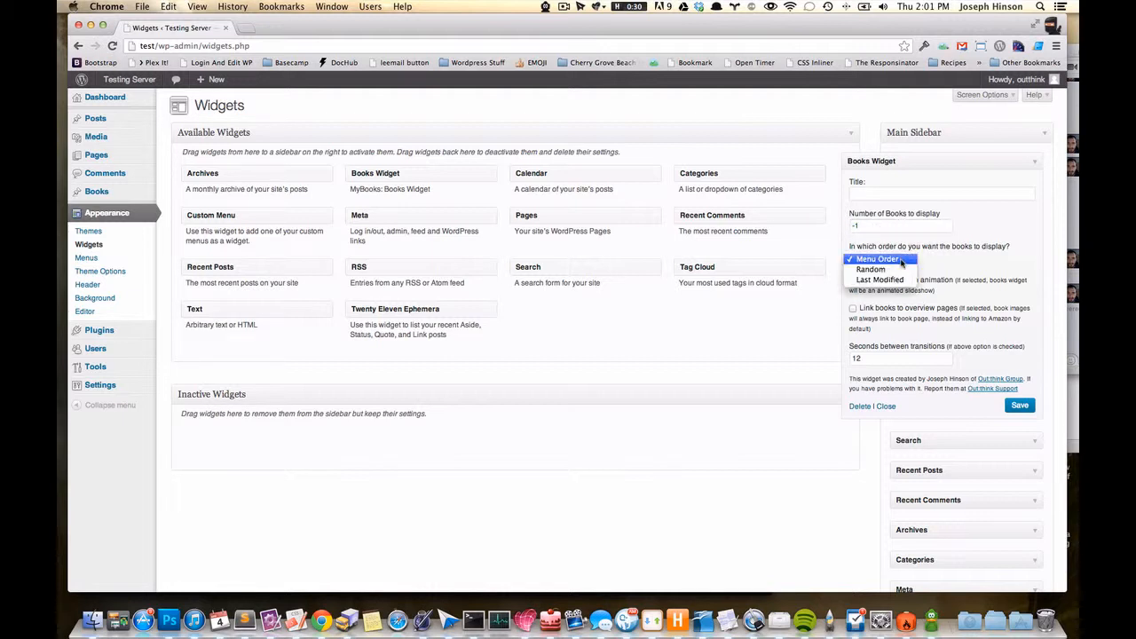
pyautogui.click(878, 259)
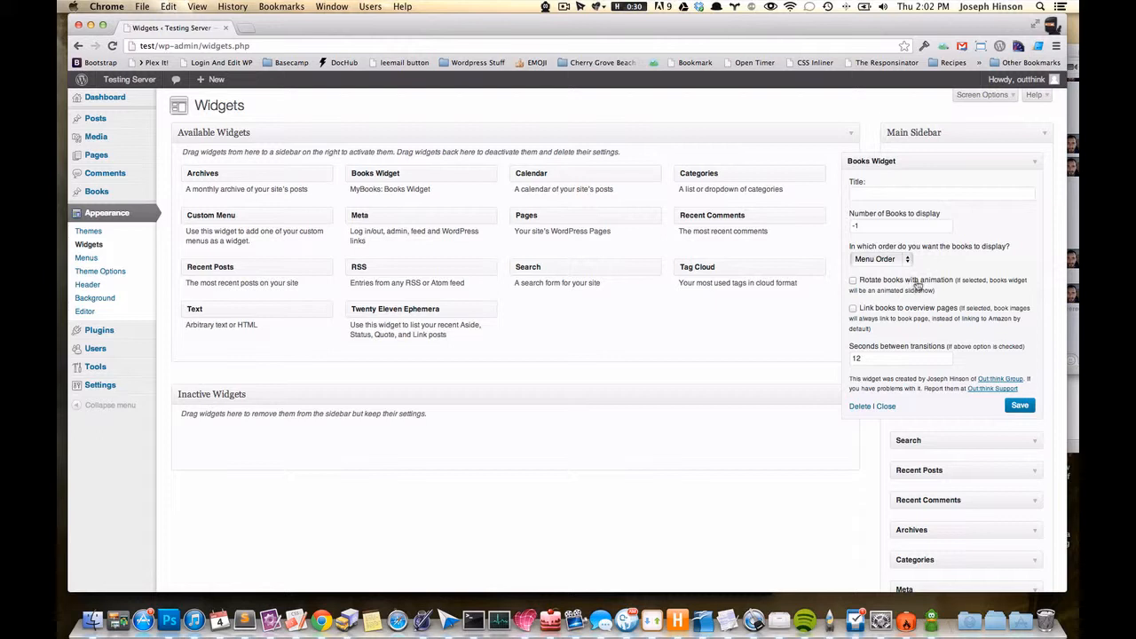
pyautogui.doubleClick(872, 280)
pyautogui.doubleClick(906, 361)
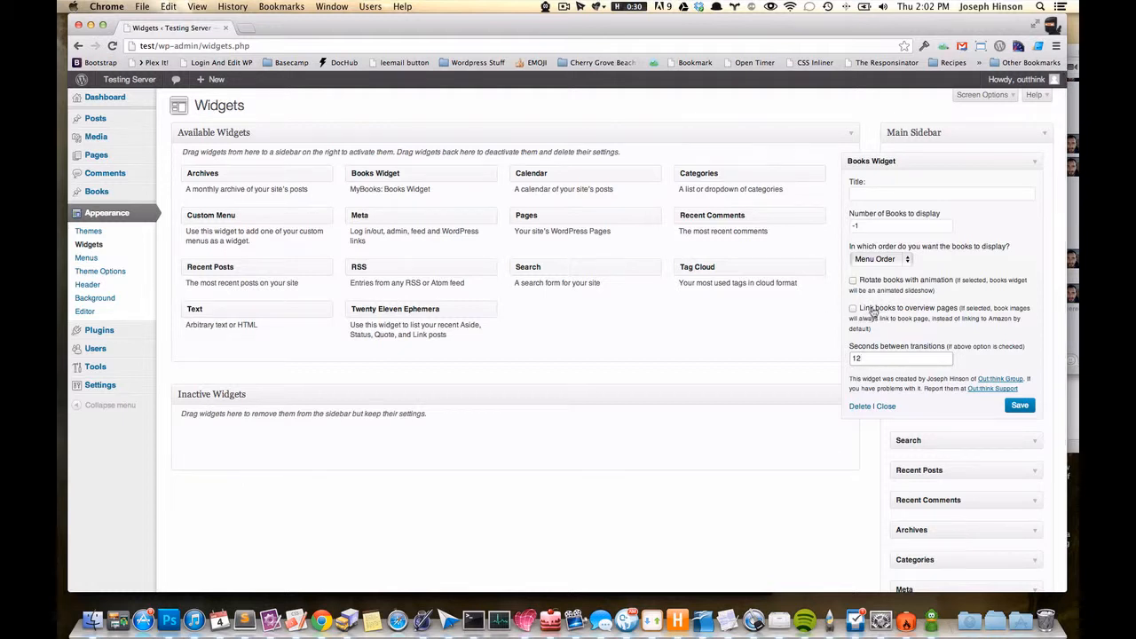
pyautogui.doubleClick(883, 308)
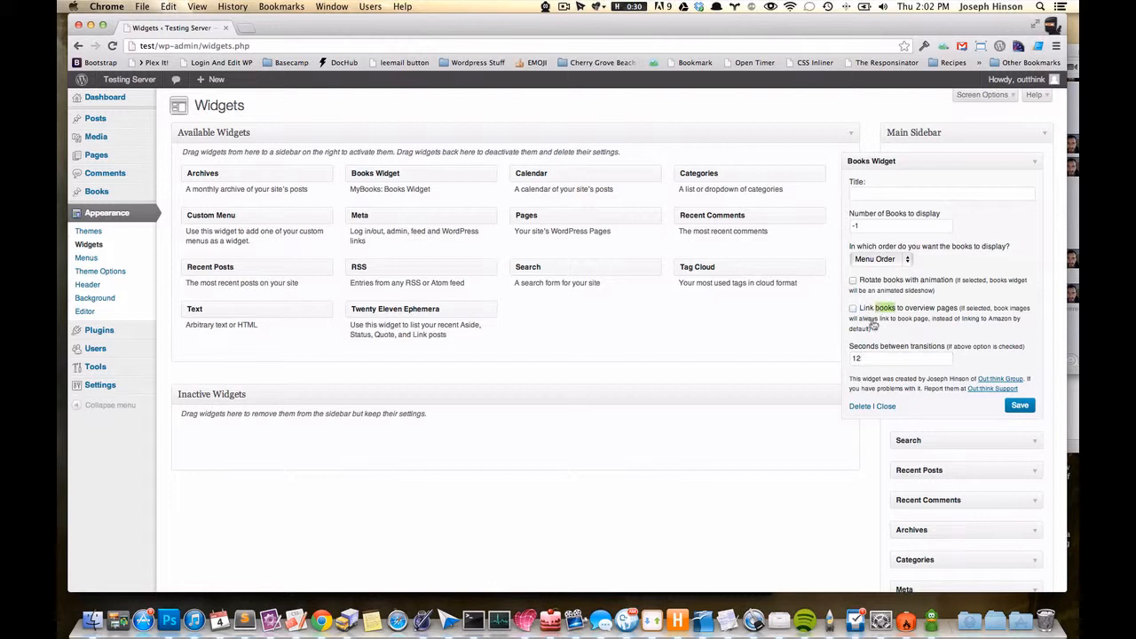
pyautogui.click(891, 331)
# Save the Books Widget and check the book and its retailer buttons in the sidebar of the site's home page
pyautogui.click(1011, 407)
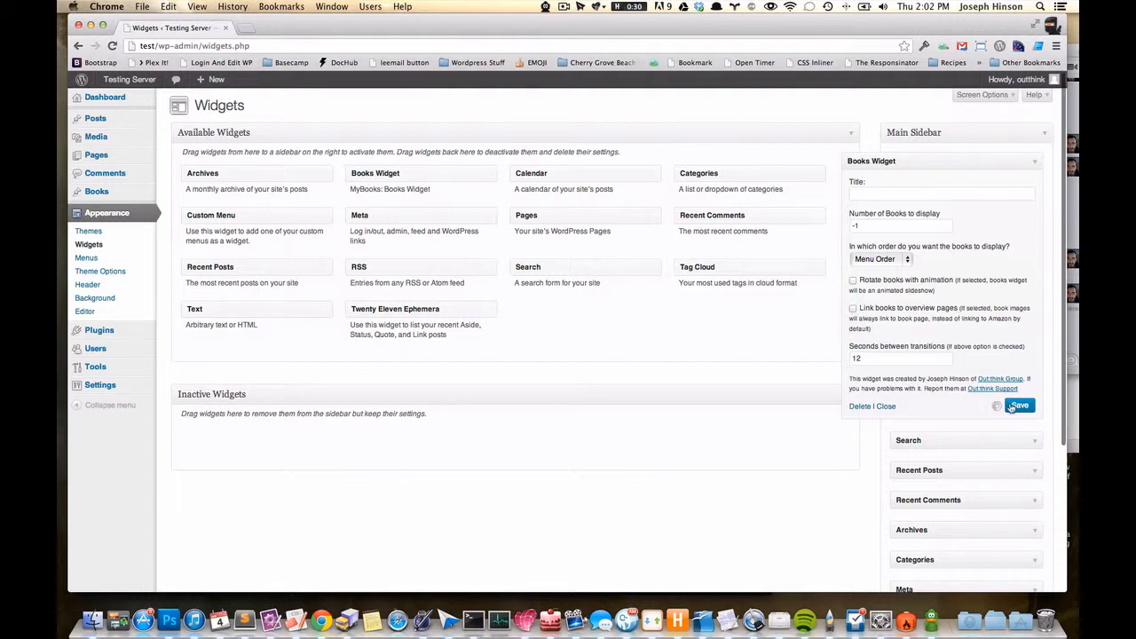
pyautogui.moveTo(124, 82)
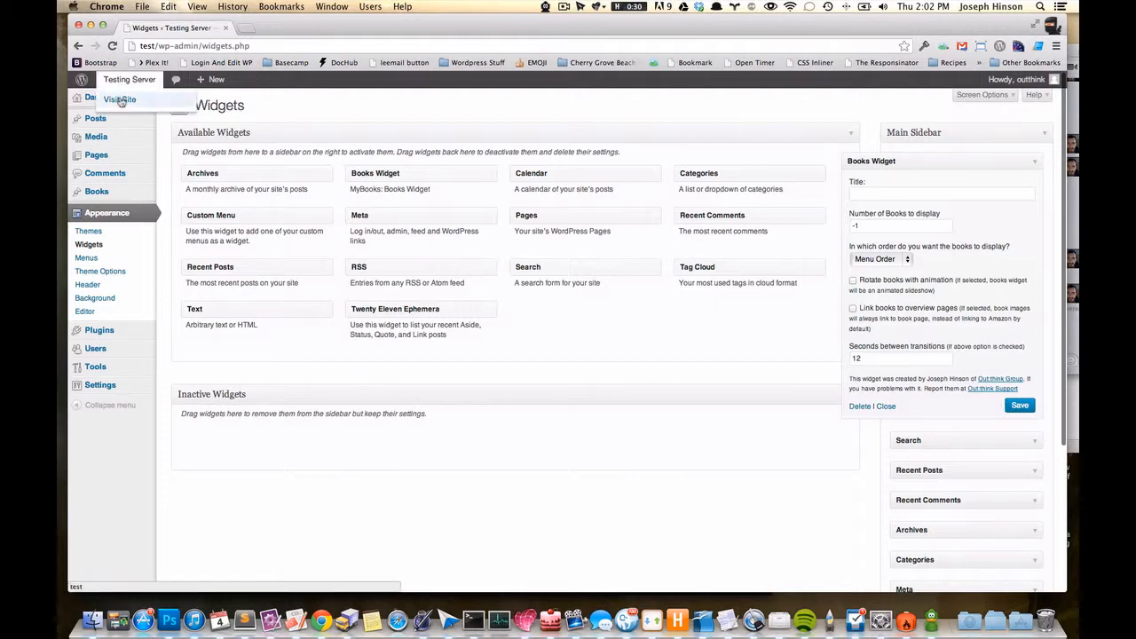
pyautogui.click(121, 100)
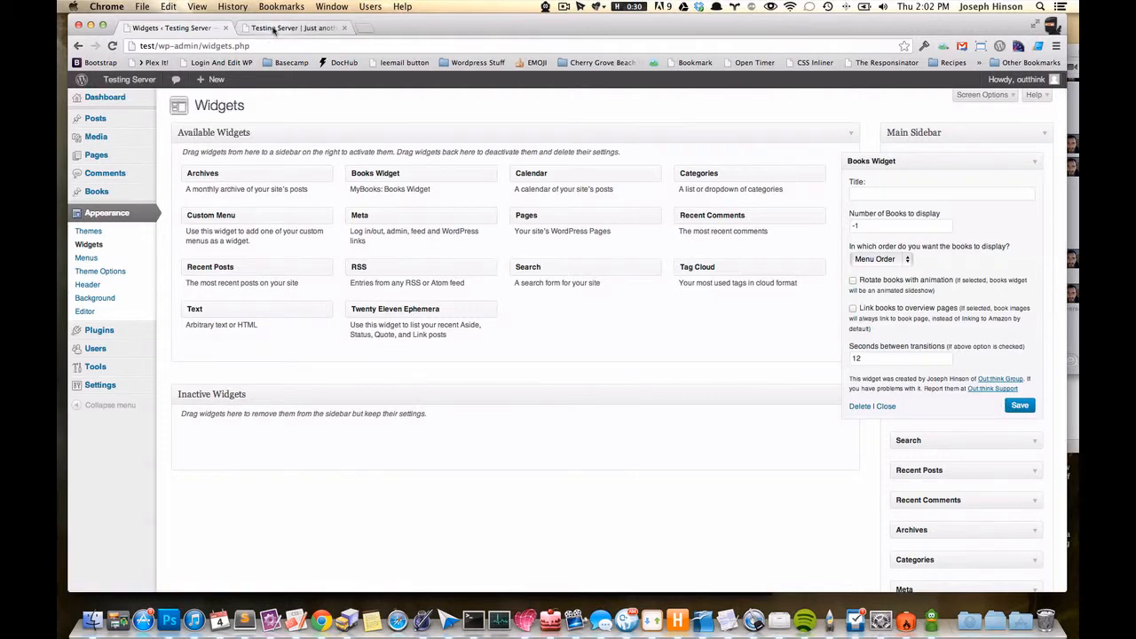
pyautogui.scroll(-3, 975, 362)
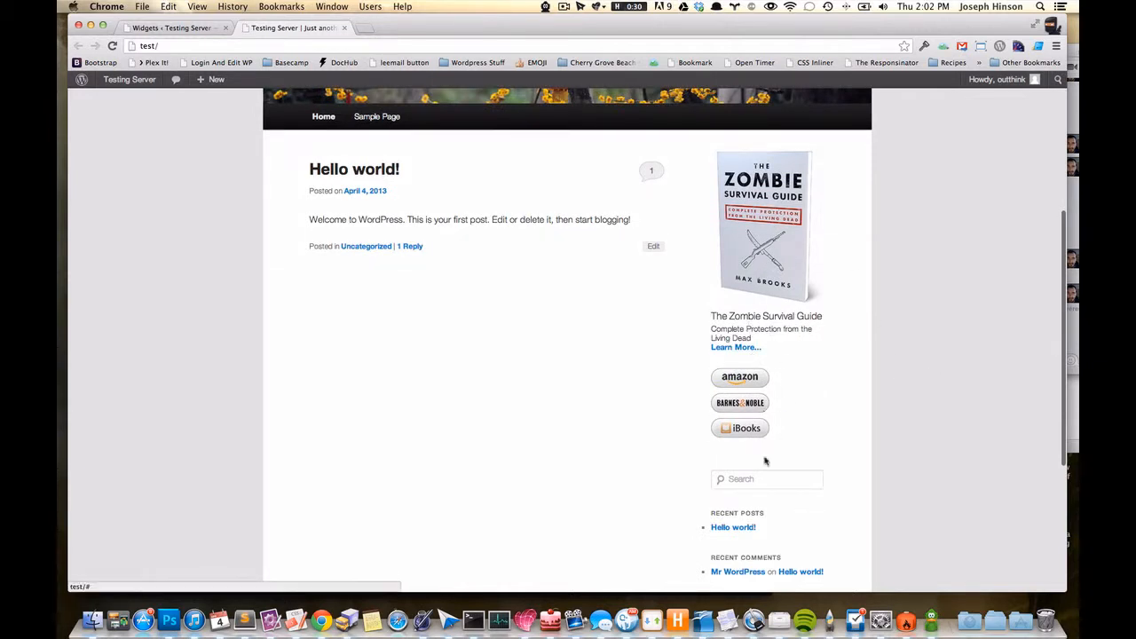
pyautogui.scroll(-1, 764, 459)
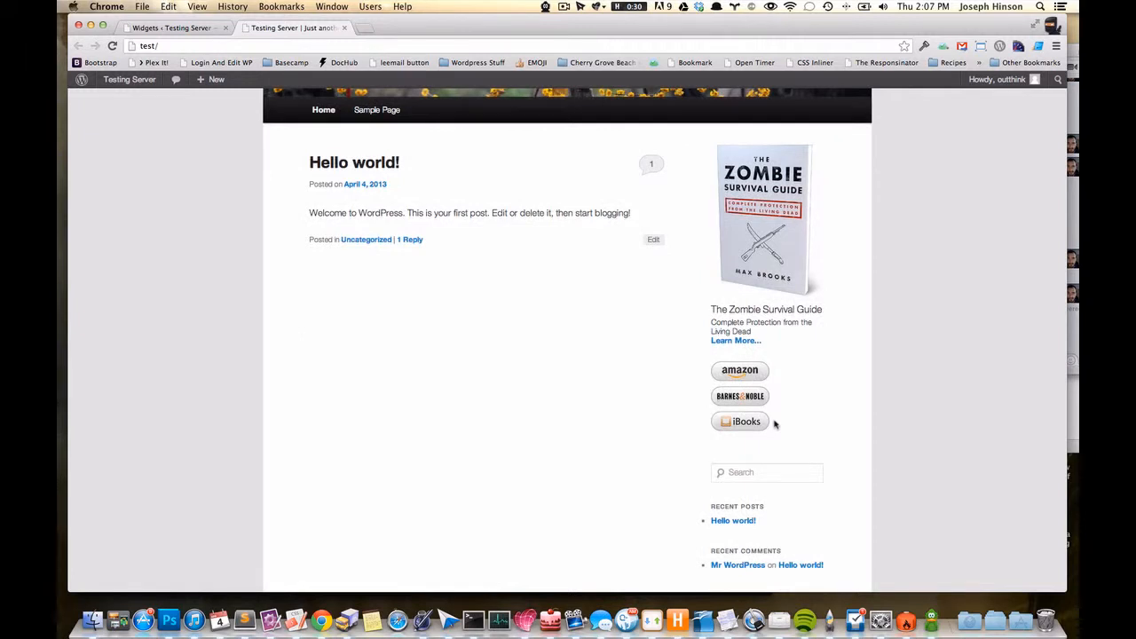
# Inspect the Amazon button below the sidebar book and add a new CSS rule with the selector .store-links img
pyautogui.press('super+alt+i')
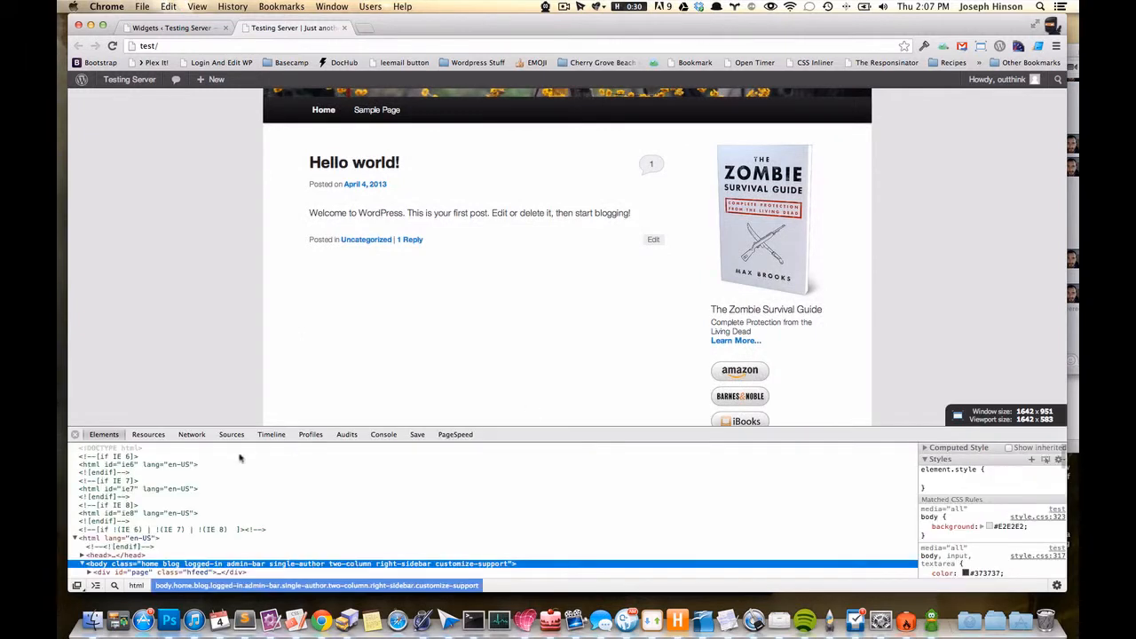
pyautogui.click(75, 435)
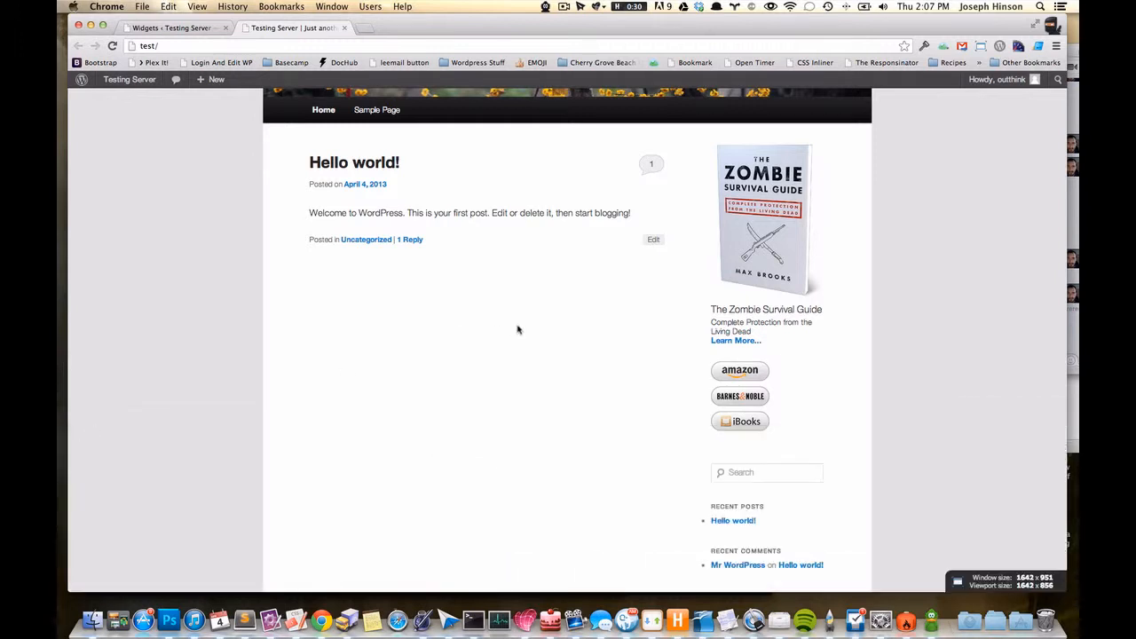
pyautogui.rightClick(782, 380)
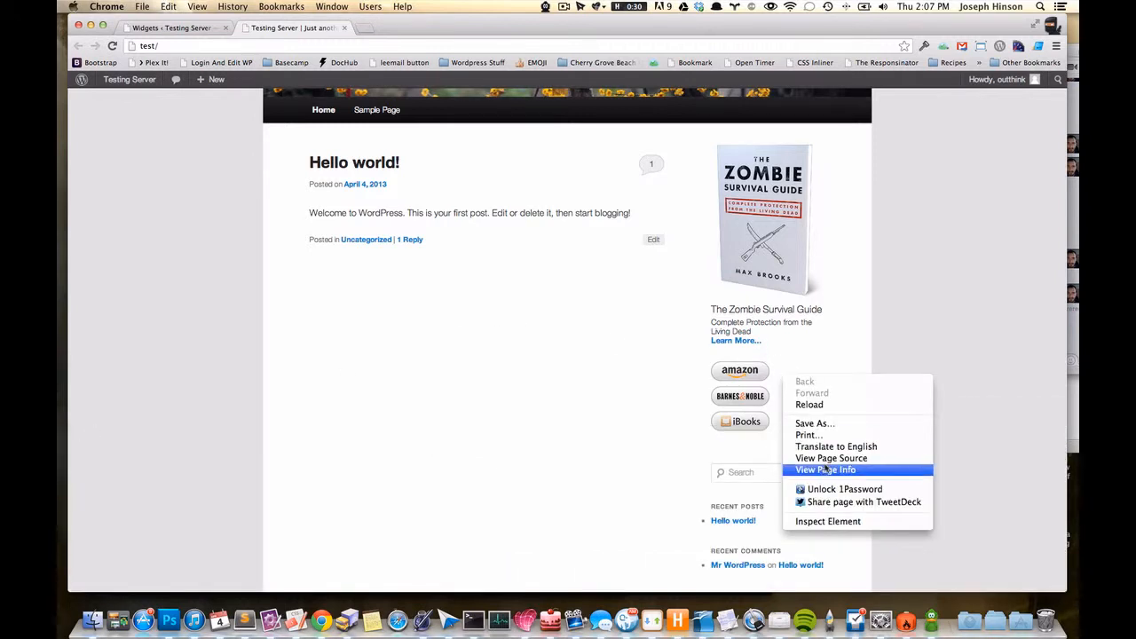
pyautogui.click(815, 523)
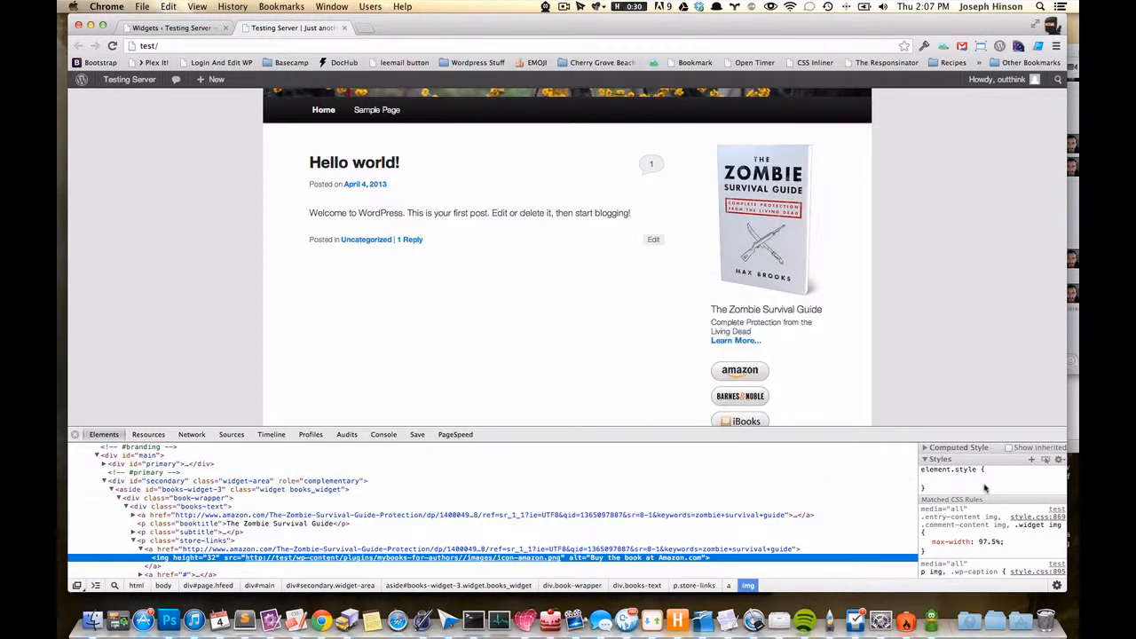
pyautogui.click(1032, 461)
pyautogui.press('Left')
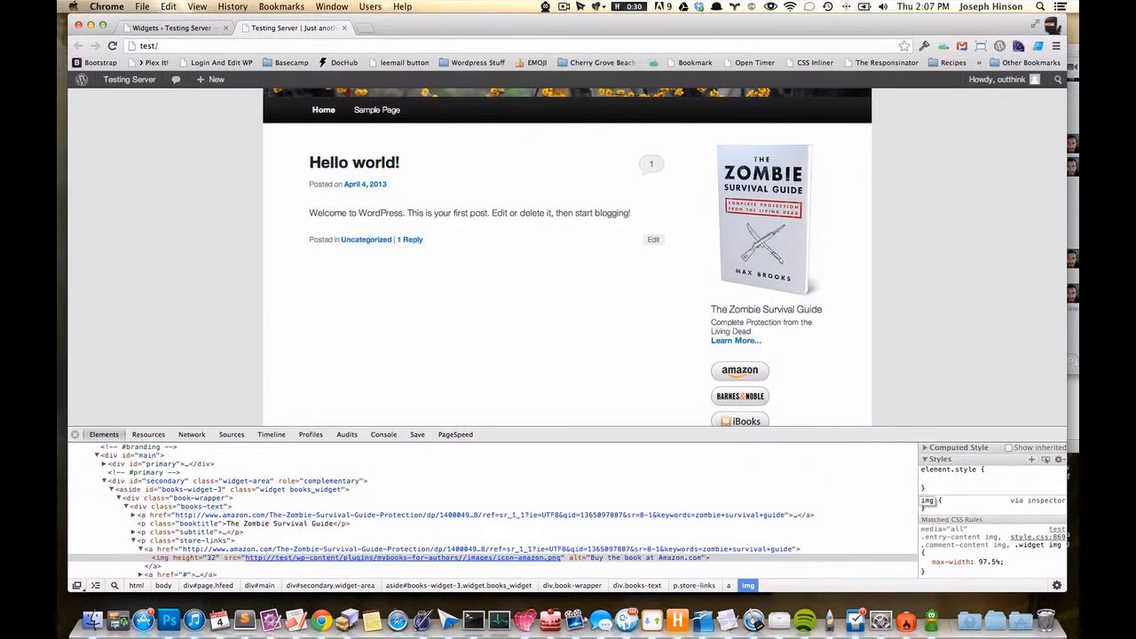
pyautogui.write('.store-links')
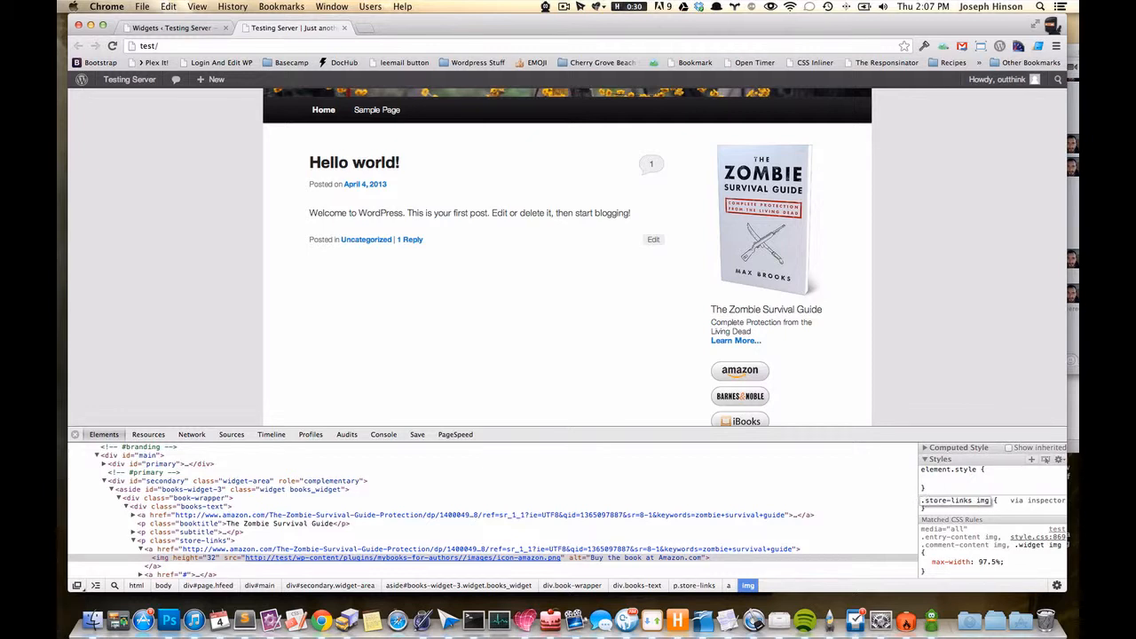
pyautogui.press('Return')
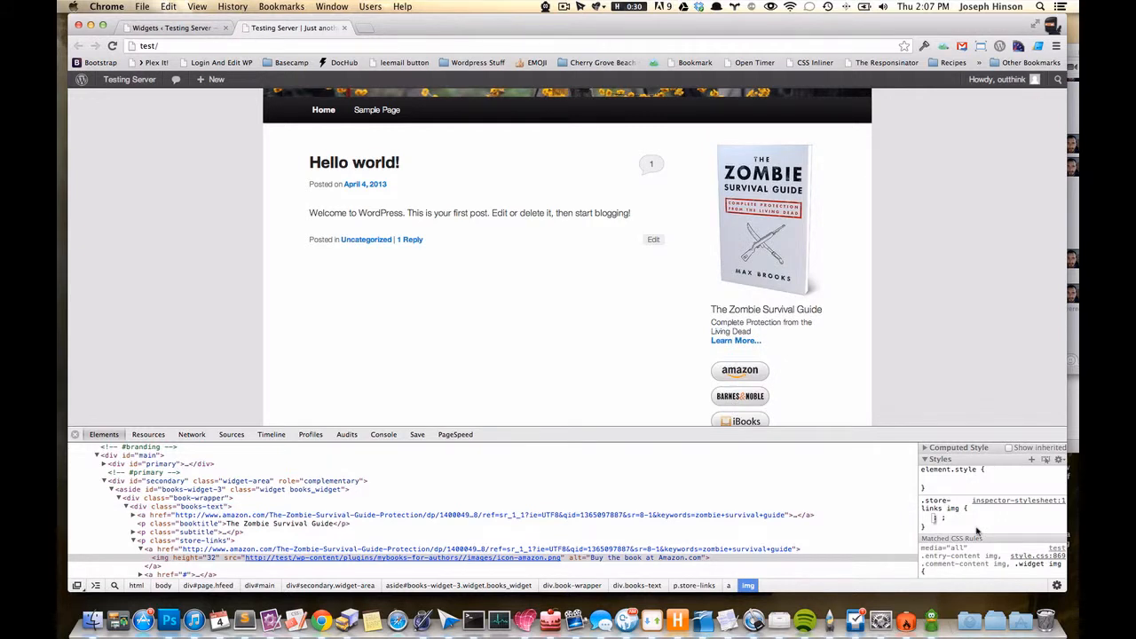
# Give the .store-links img rule a height property, try values from 20px to 31px, and settle on 30px
pyautogui.write('heigh')
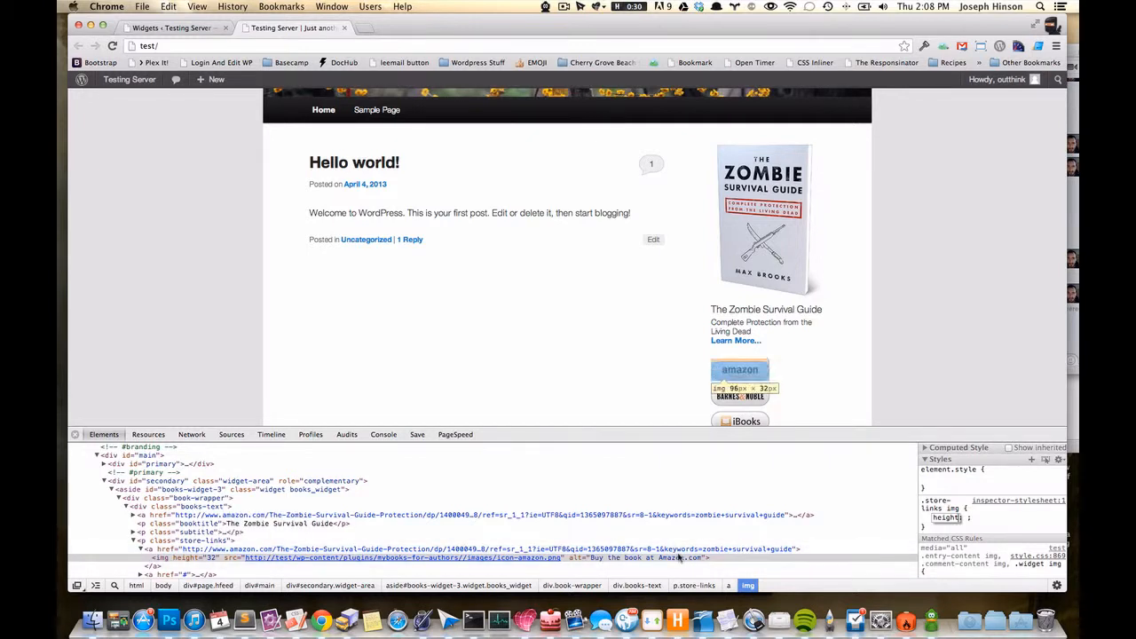
pyautogui.moveTo(530, 560)
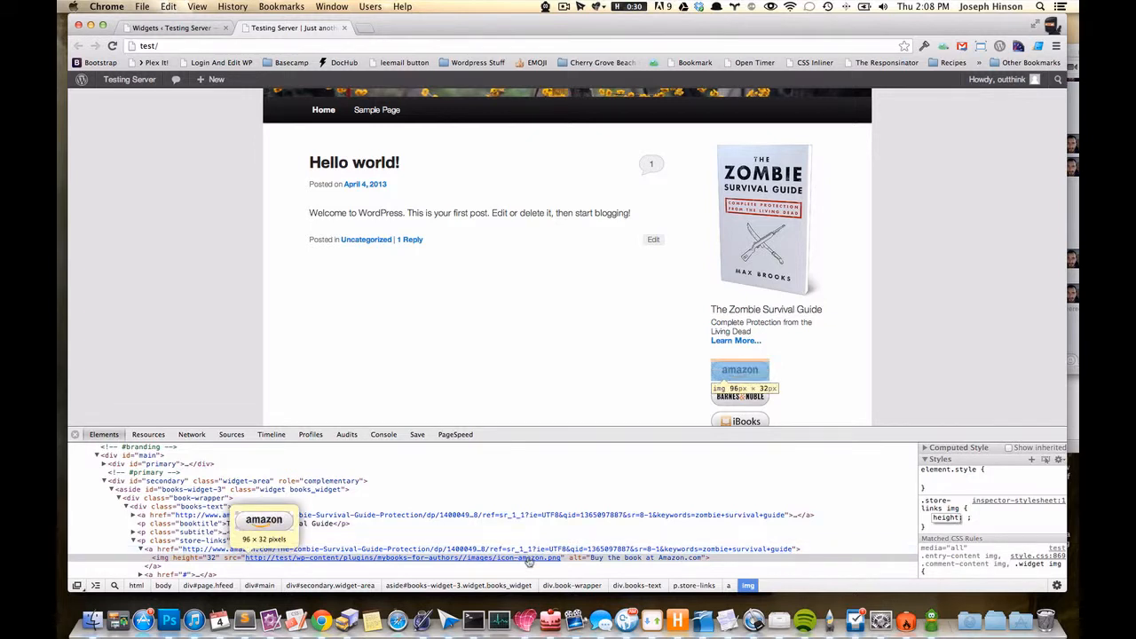
pyautogui.press('Tab')
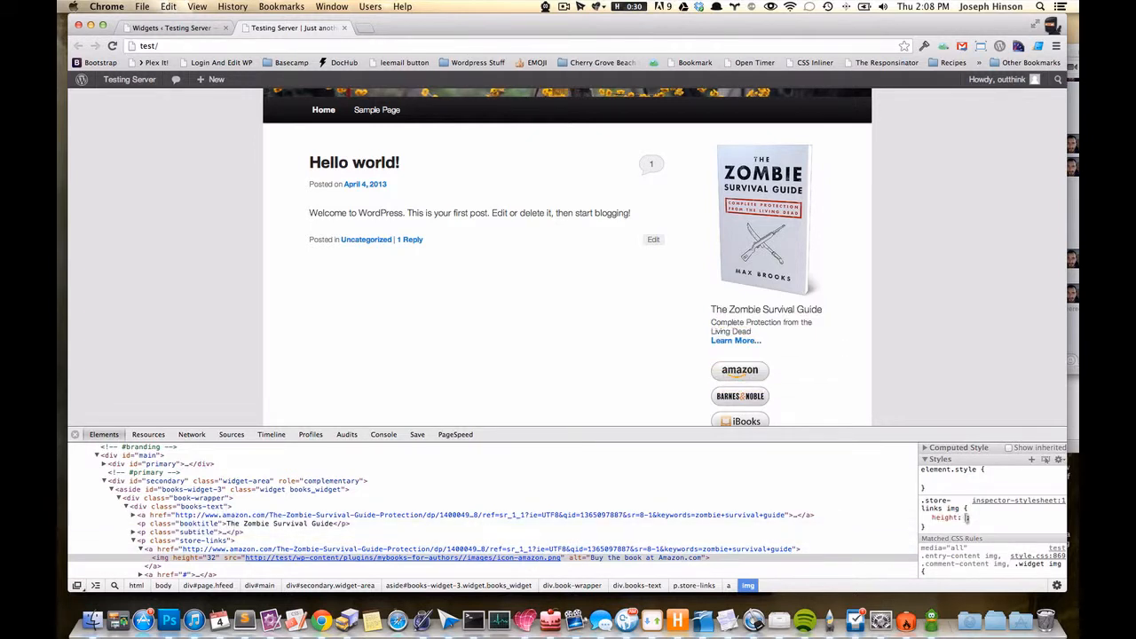
pyautogui.write('20px')
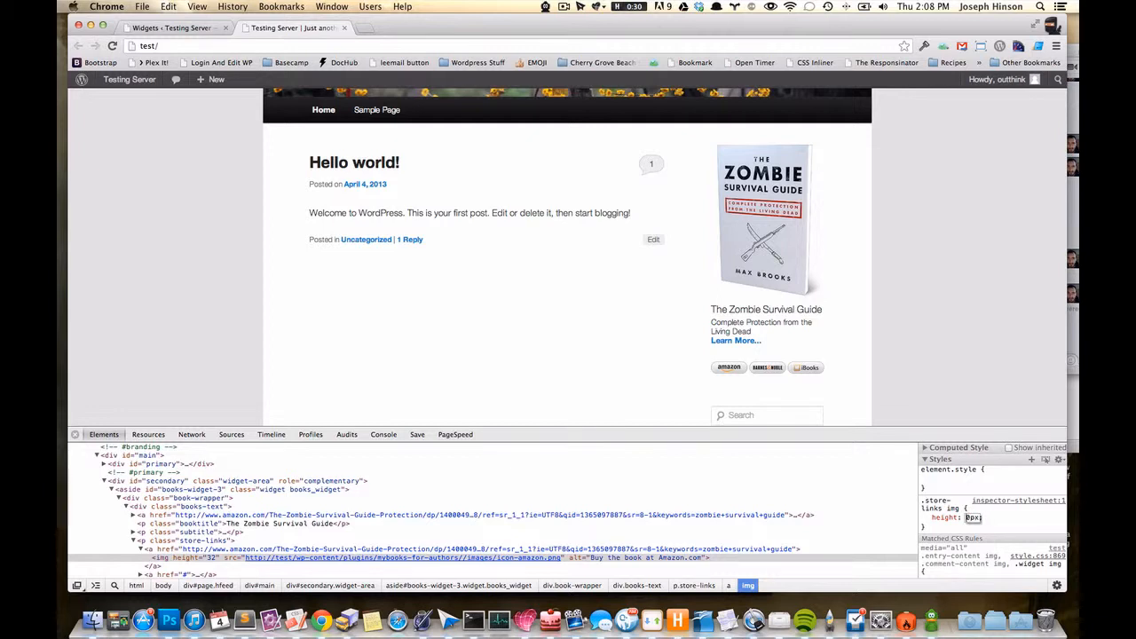
pyautogui.write('25')
pyautogui.press('Up')
pyautogui.press('Up')
pyautogui.press('Up')
pyautogui.press('Up')
pyautogui.press('Up')
pyautogui.press('Up')
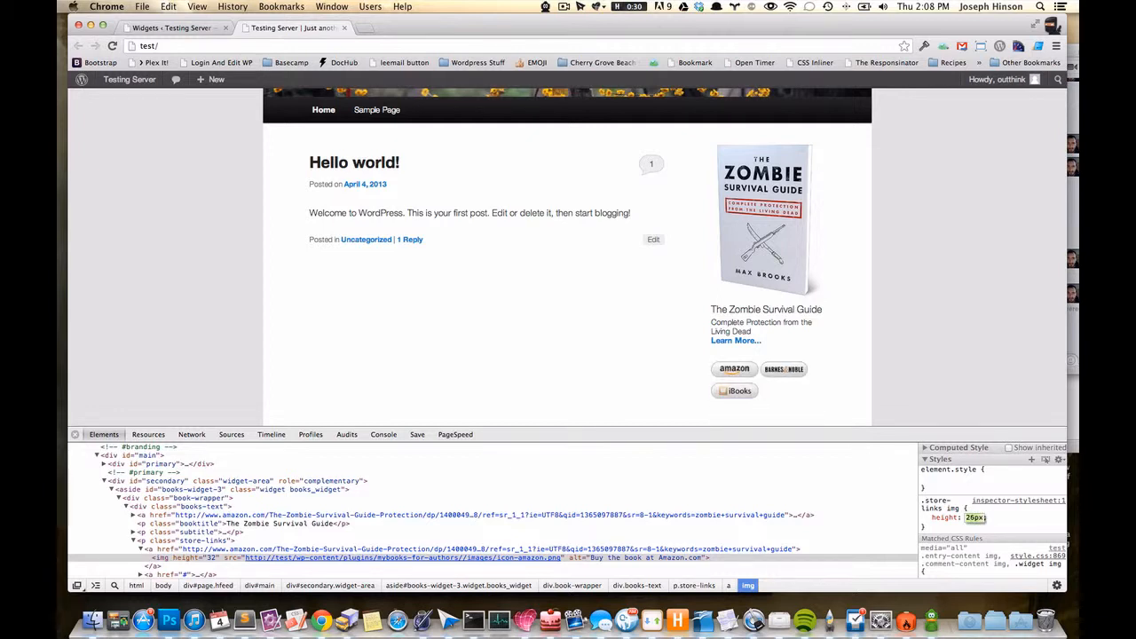
pyautogui.press('Down')
pyautogui.press('Up')
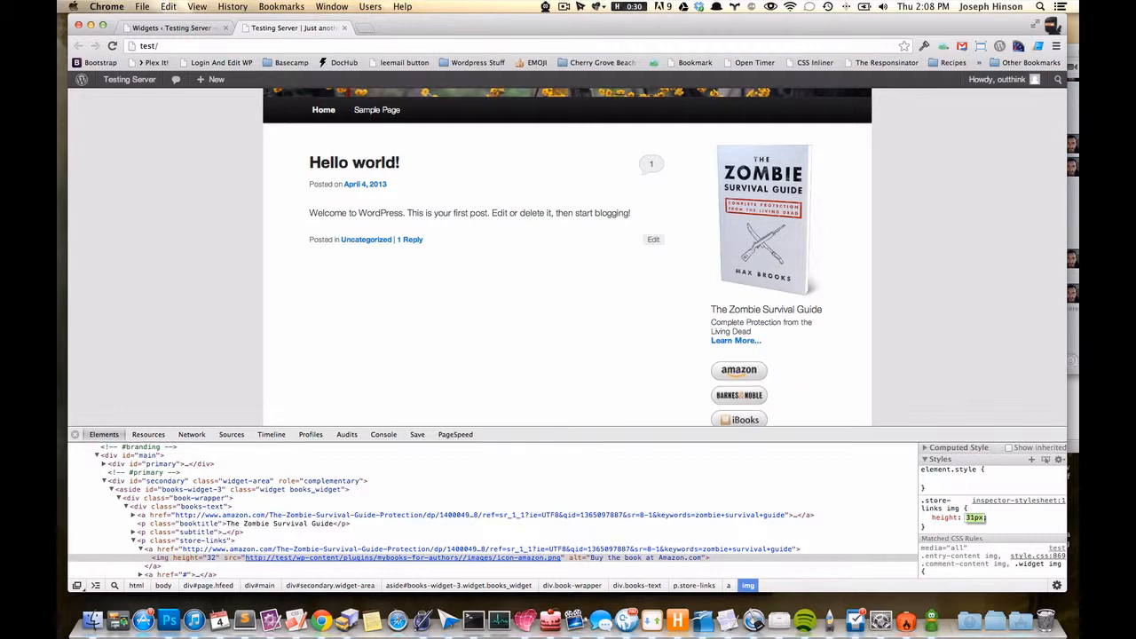
pyautogui.press('Down')
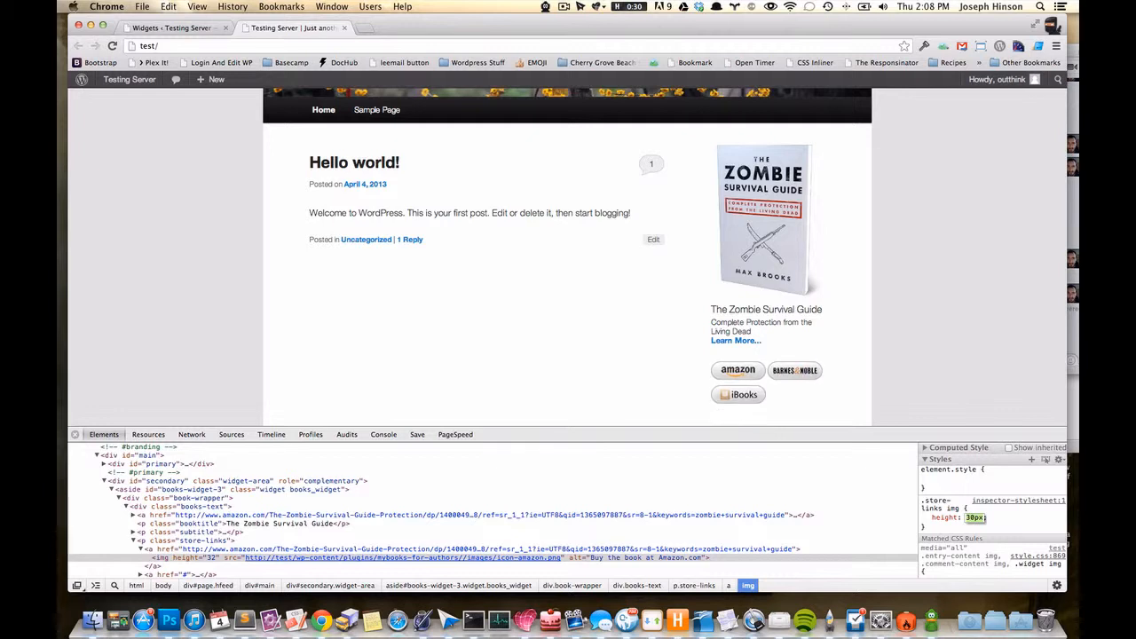
pyautogui.scroll(-3, 858, 330)
pyautogui.click(903, 308)
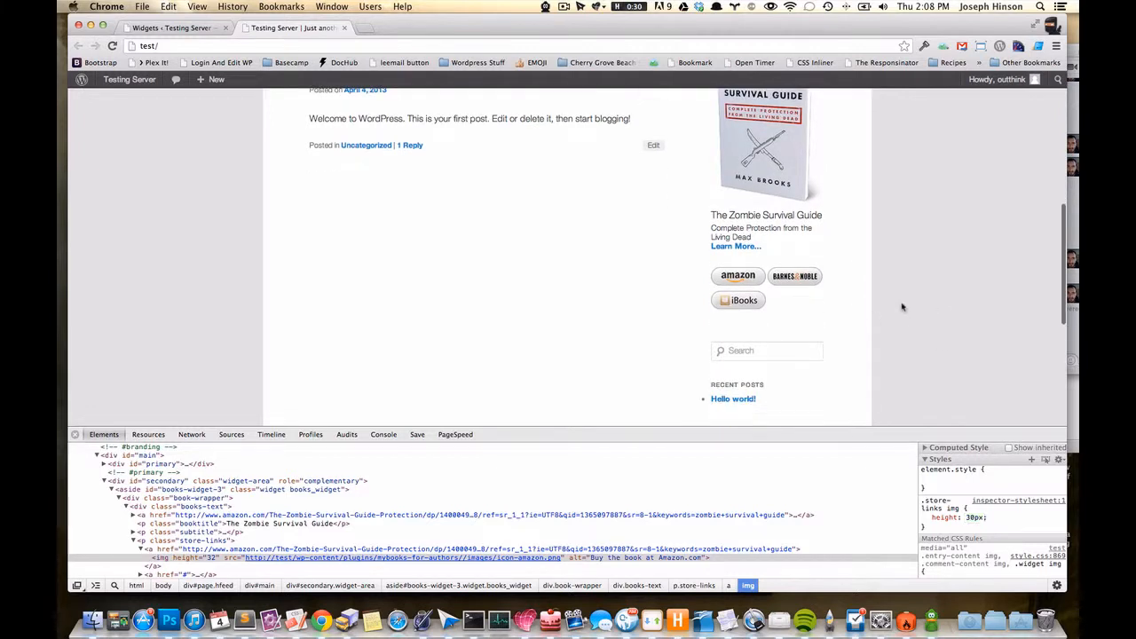
# Copy the .store-links img rule from the inspector into the MyBooks CSS field of the MyBooks Settings and save the changes
pyautogui.moveTo(944, 529); pyautogui.dragTo(923, 504)
pyautogui.press('super+c')
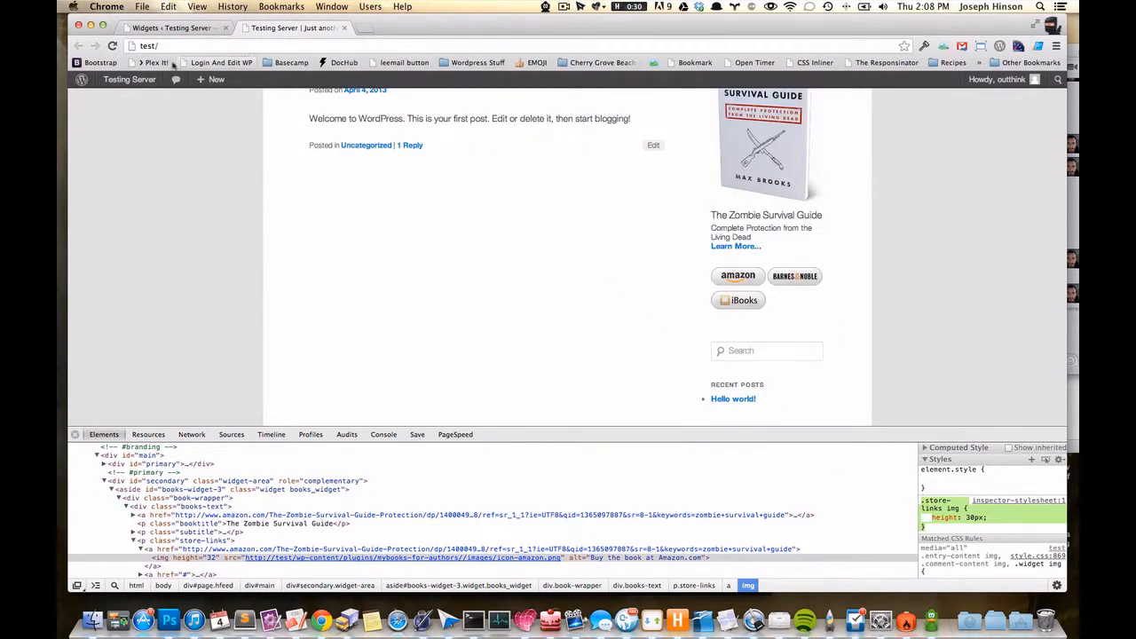
pyautogui.click(170, 27)
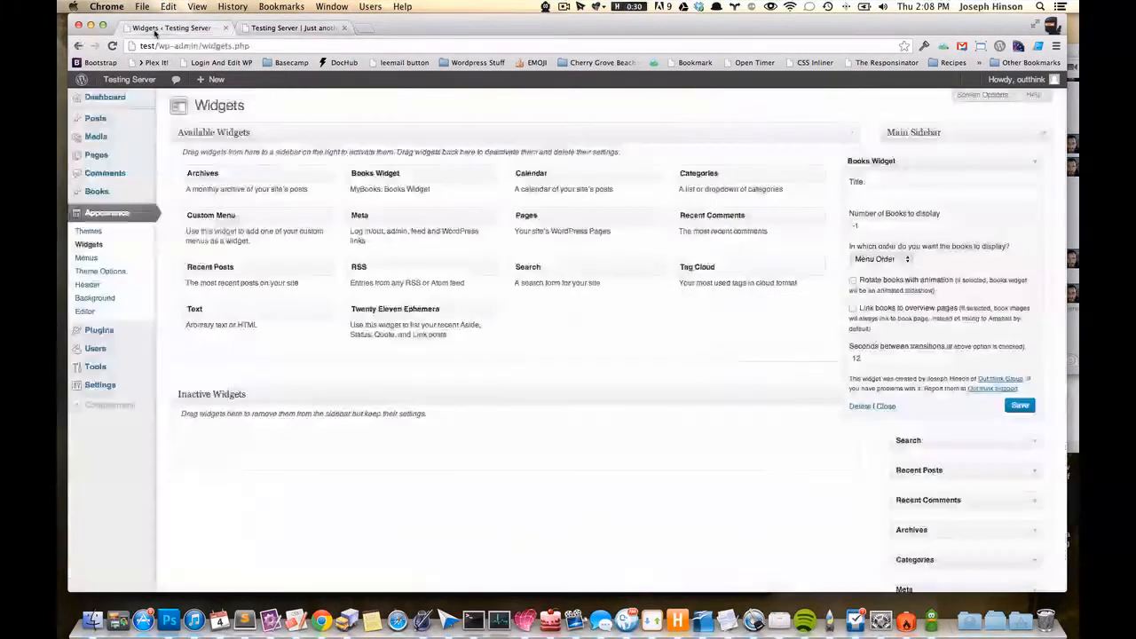
pyautogui.moveTo(100, 384)
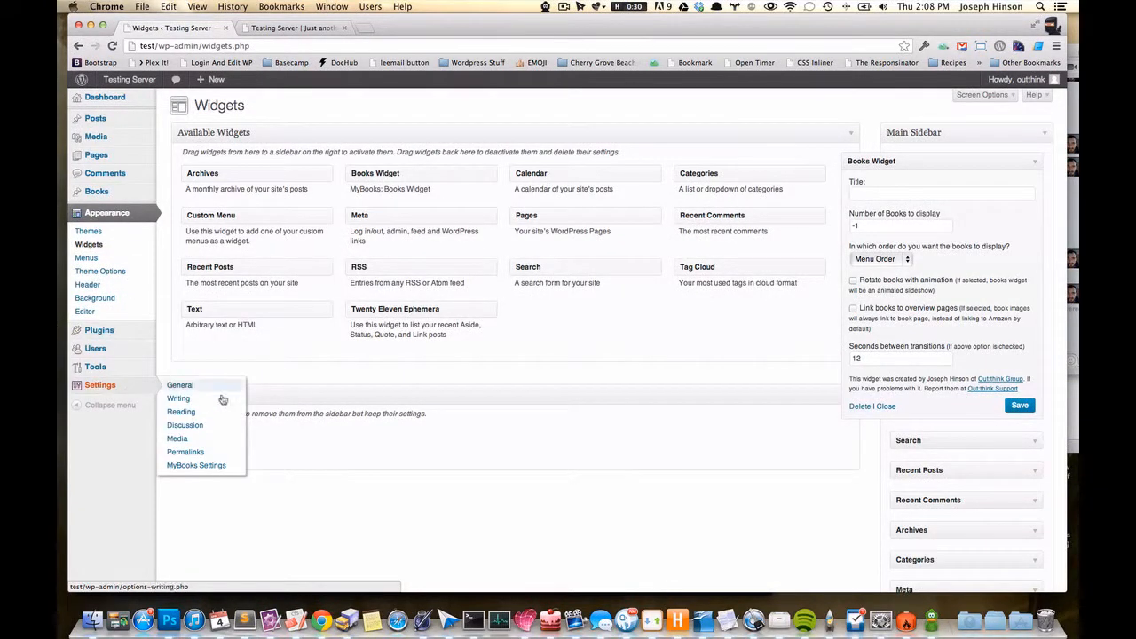
pyautogui.click(205, 466)
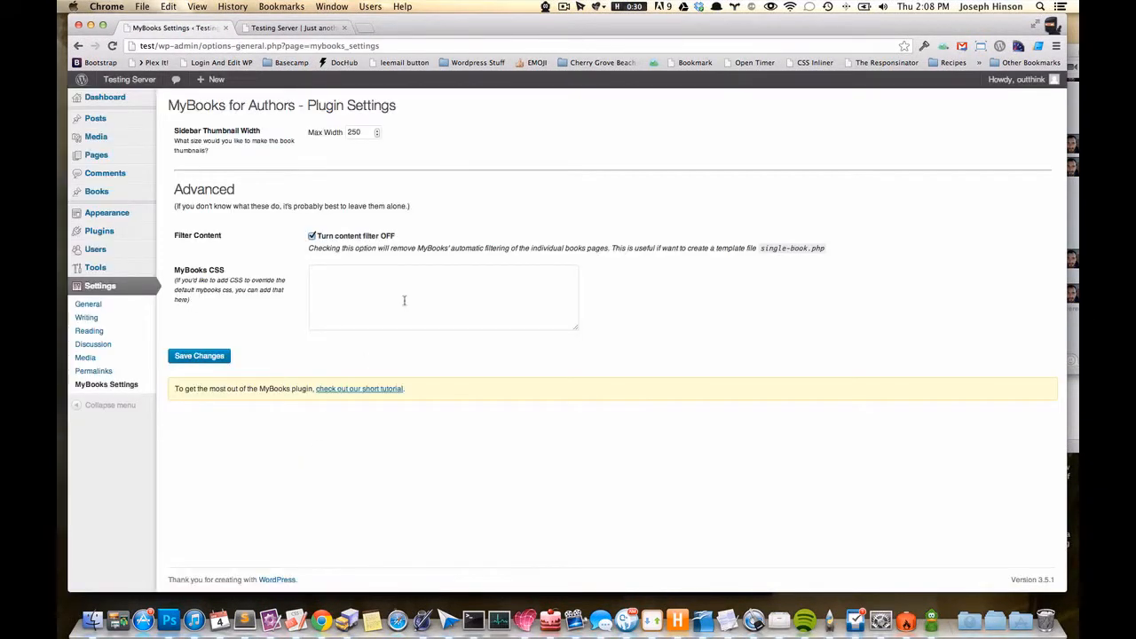
pyautogui.click(403, 299)
pyautogui.press('super+v')
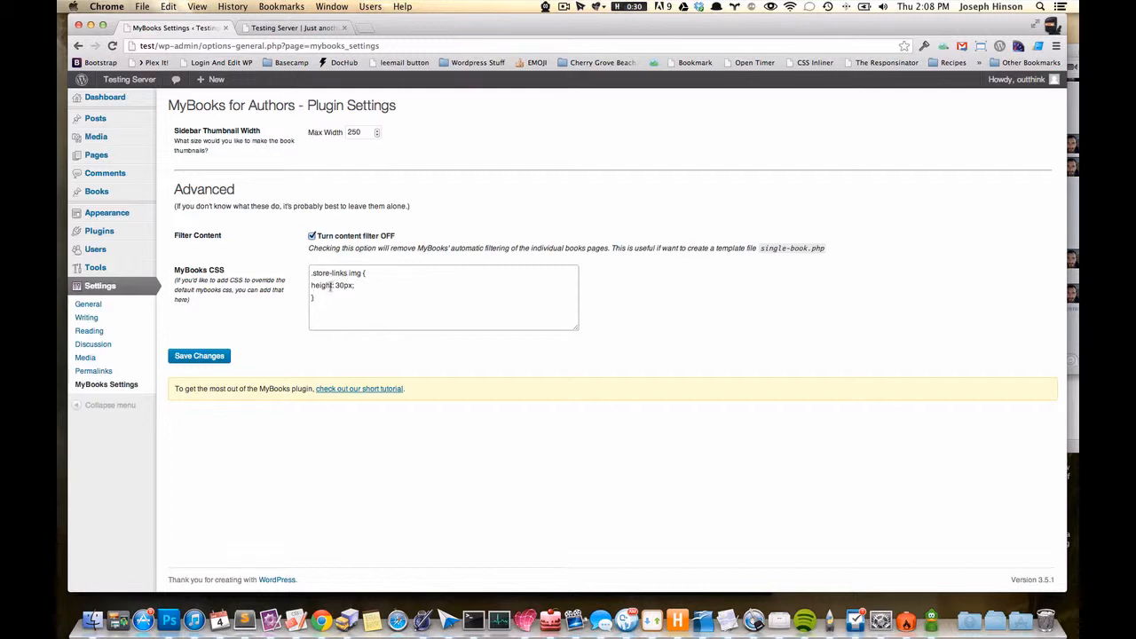
pyautogui.click(213, 359)
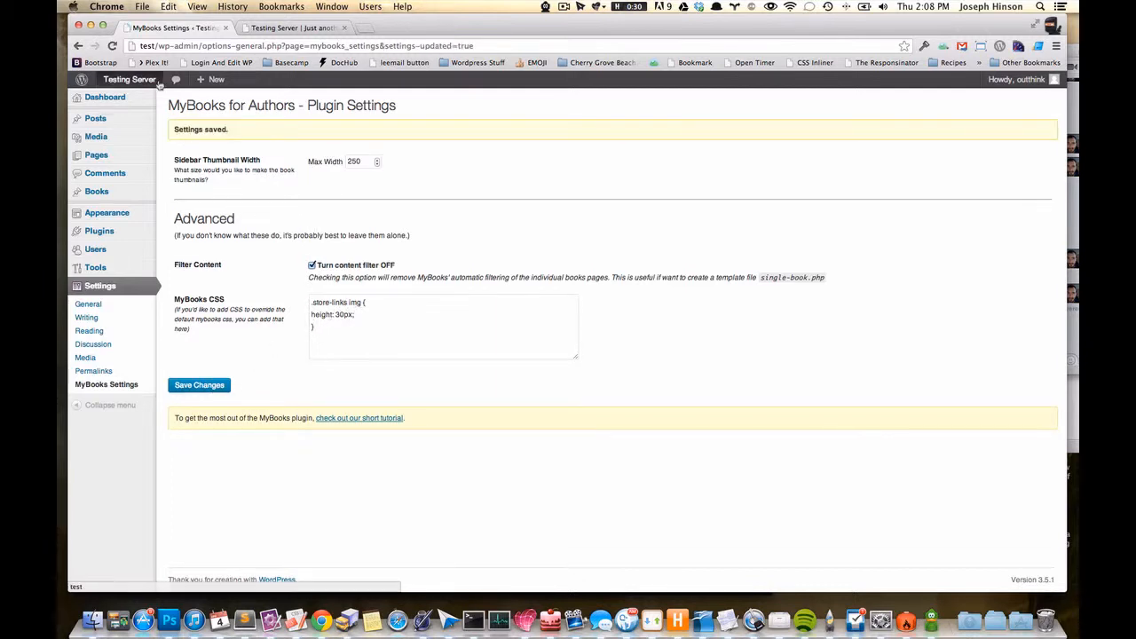
# Reload the site's home page, close the inspector and check the size of the retailer buttons in the sidebar
pyautogui.moveTo(157, 81)
pyautogui.click(325, 29)
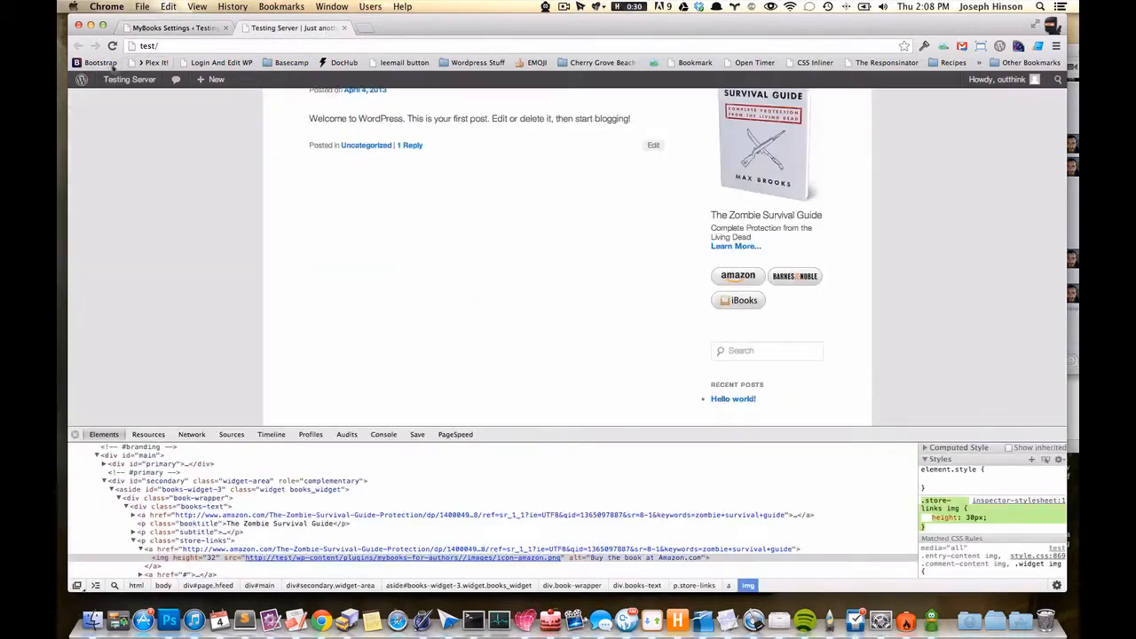
pyautogui.click(111, 47)
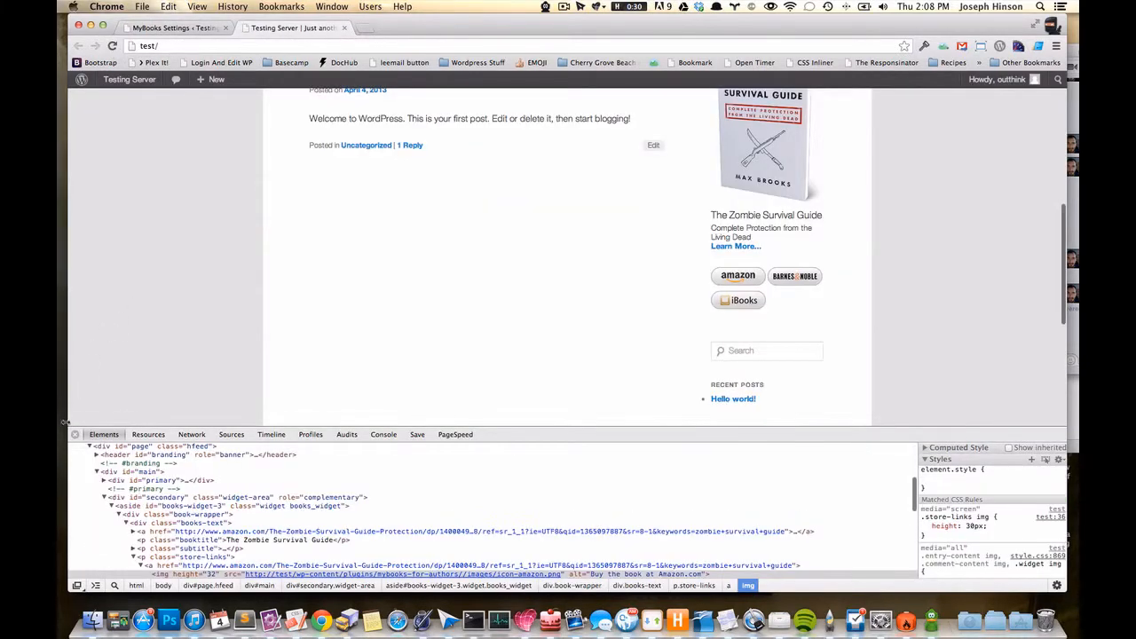
pyautogui.click(75, 435)
pyautogui.scroll(5, 756, 350)
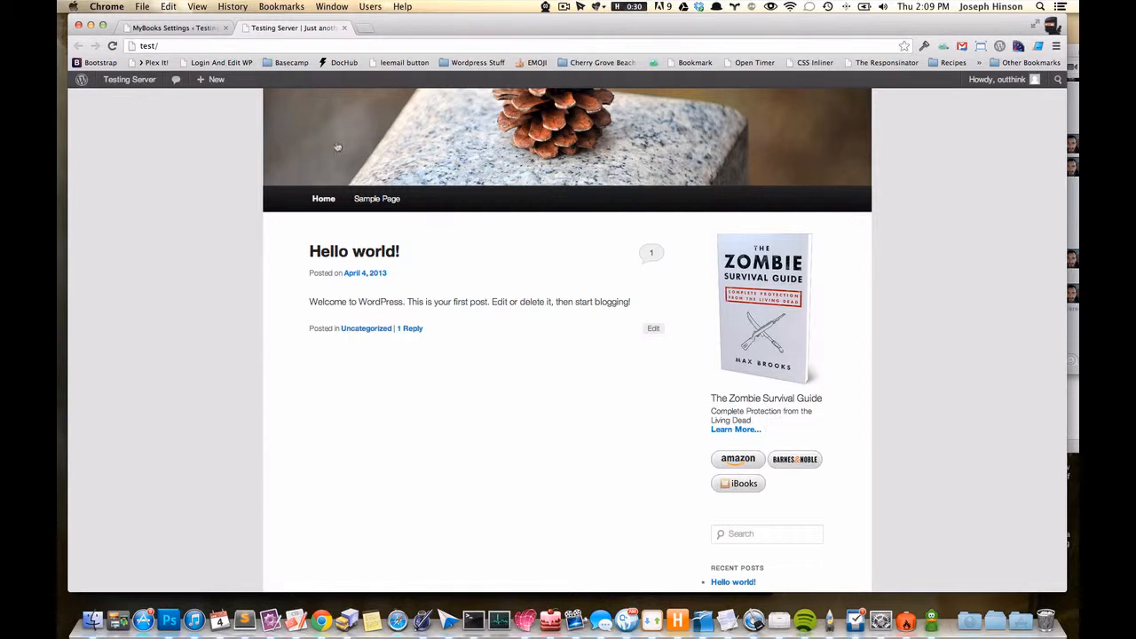
# Set the Sidebar Thumbnail Width in the MyBooks Settings to a maximum of 100 and save the changes
pyautogui.click(177, 27)
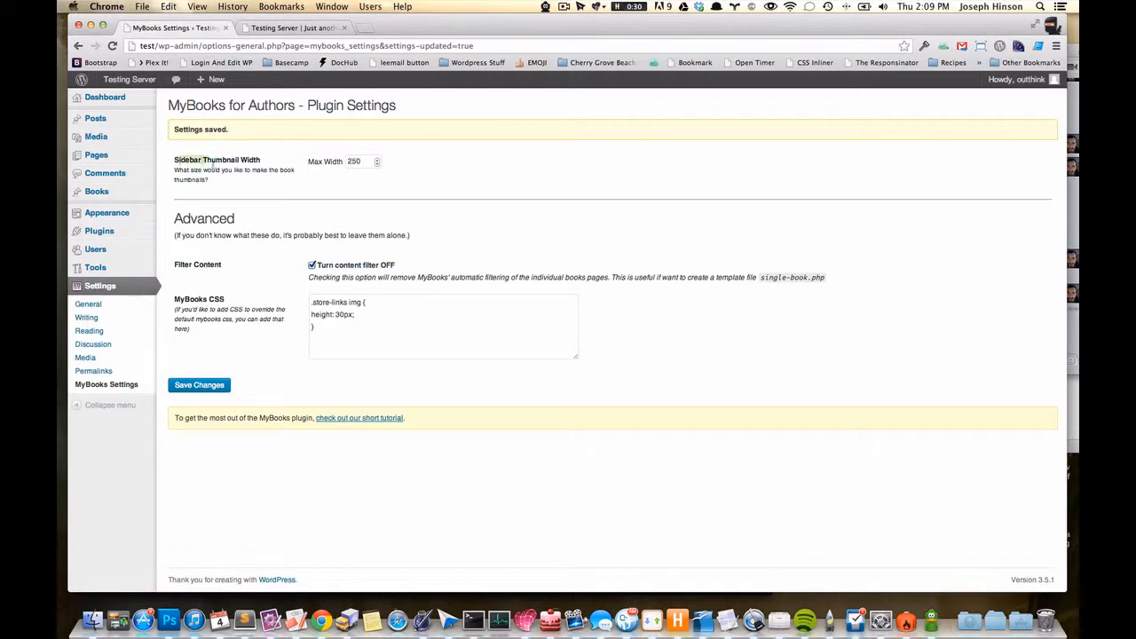
pyautogui.doubleClick(372, 163)
pyautogui.click(192, 387)
# Inspect the book cover image on the home page, close the inspector and reload the page to check the thumbnail size
pyautogui.click(259, 29)
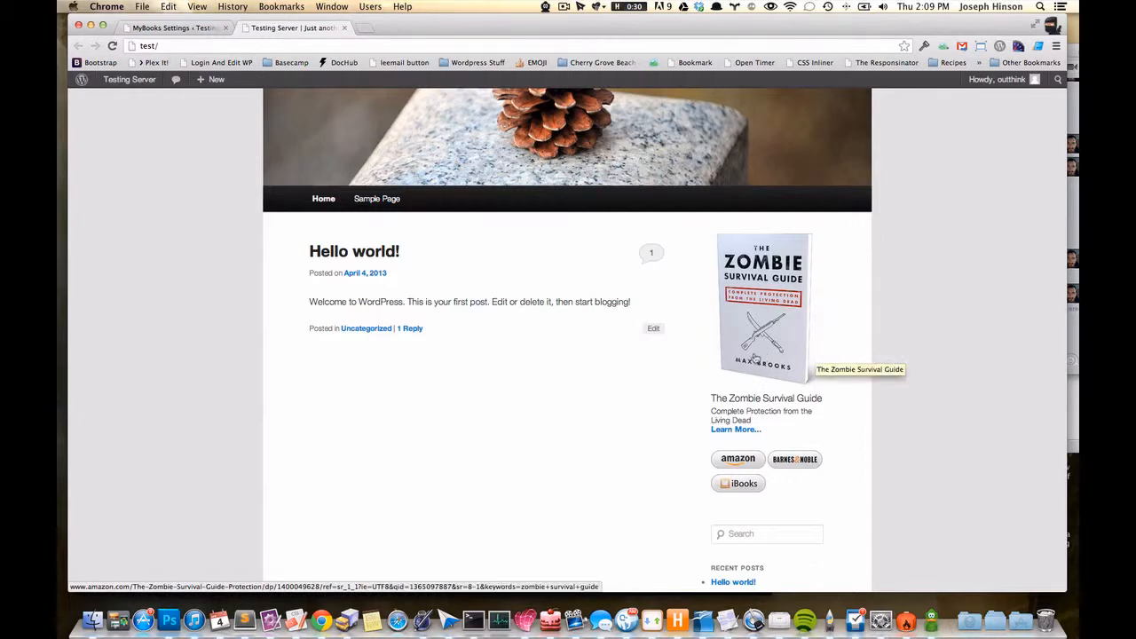
pyautogui.press('super+alt+i')
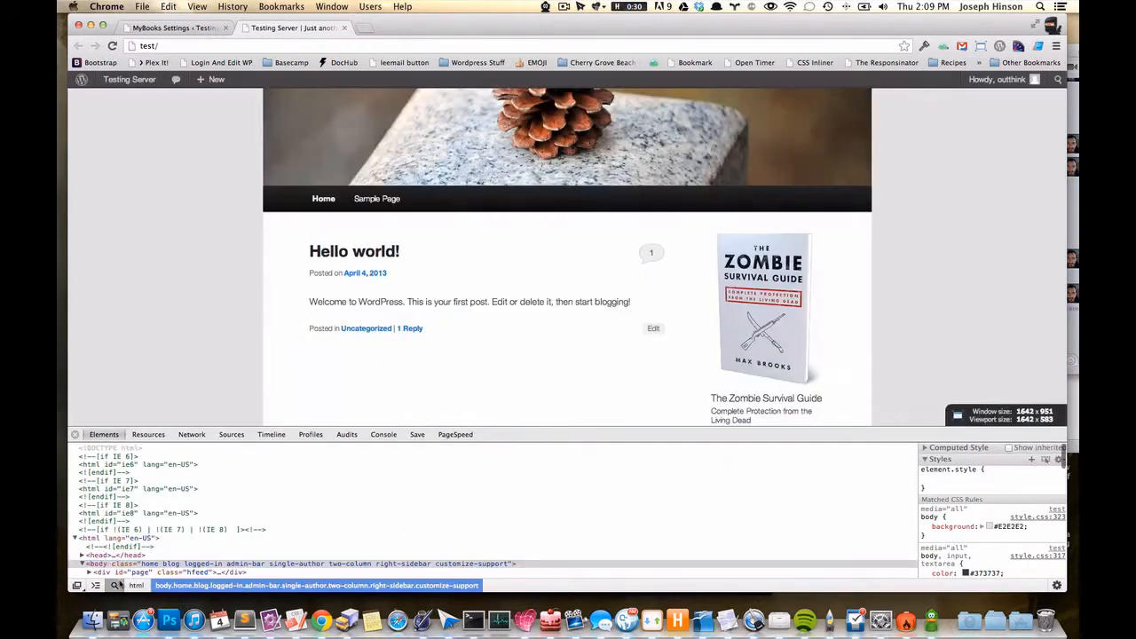
pyautogui.click(115, 585)
pyautogui.click(799, 306)
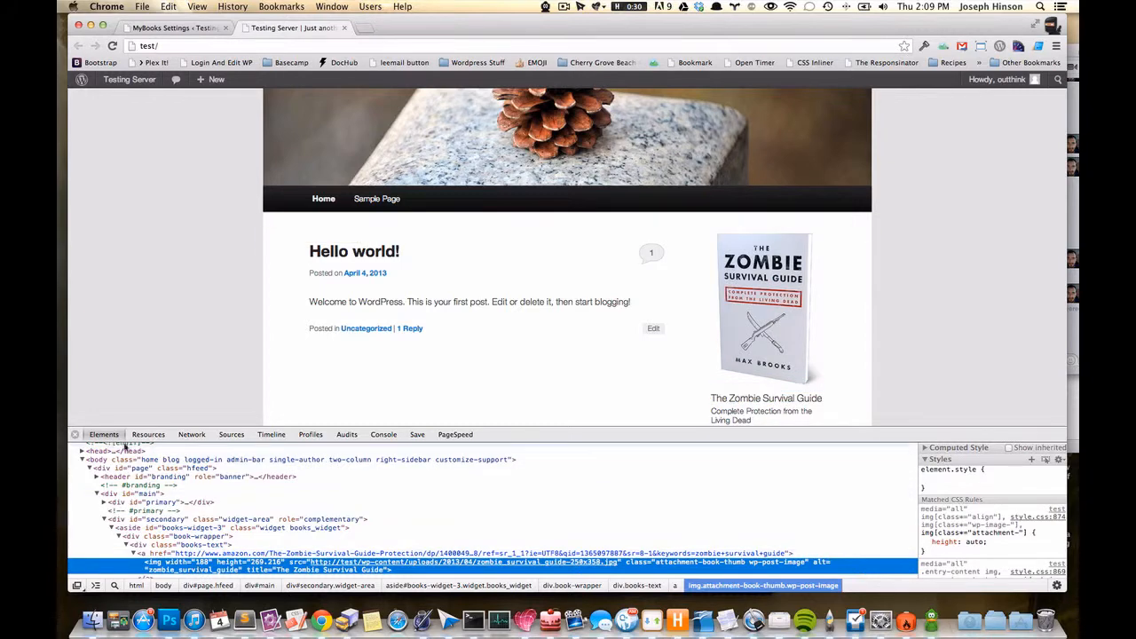
pyautogui.click(78, 435)
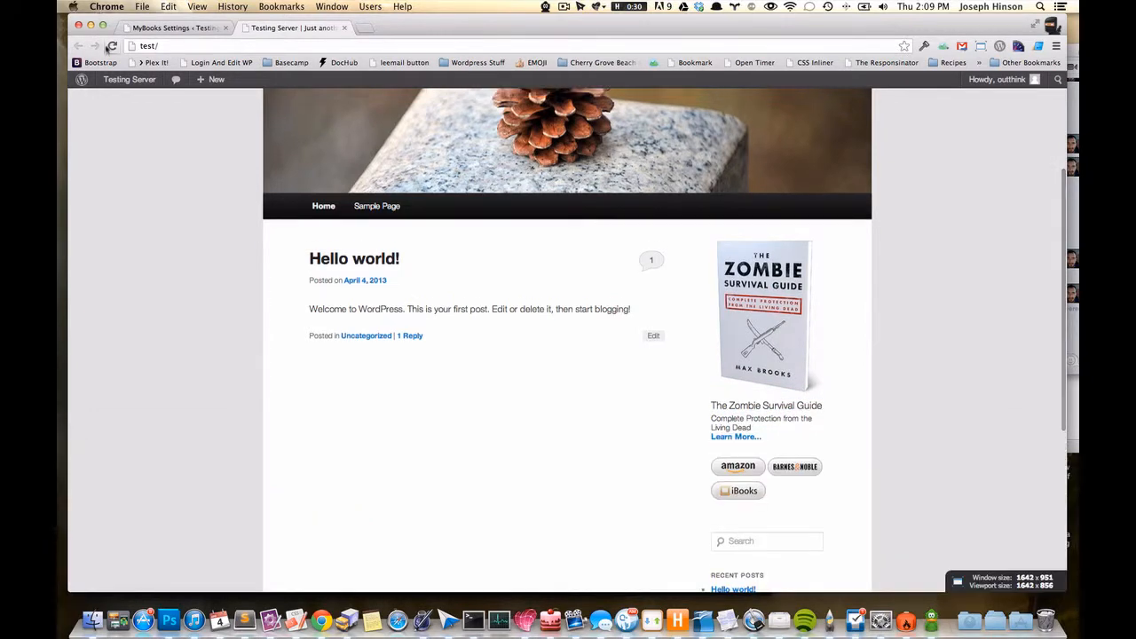
pyautogui.click(114, 46)
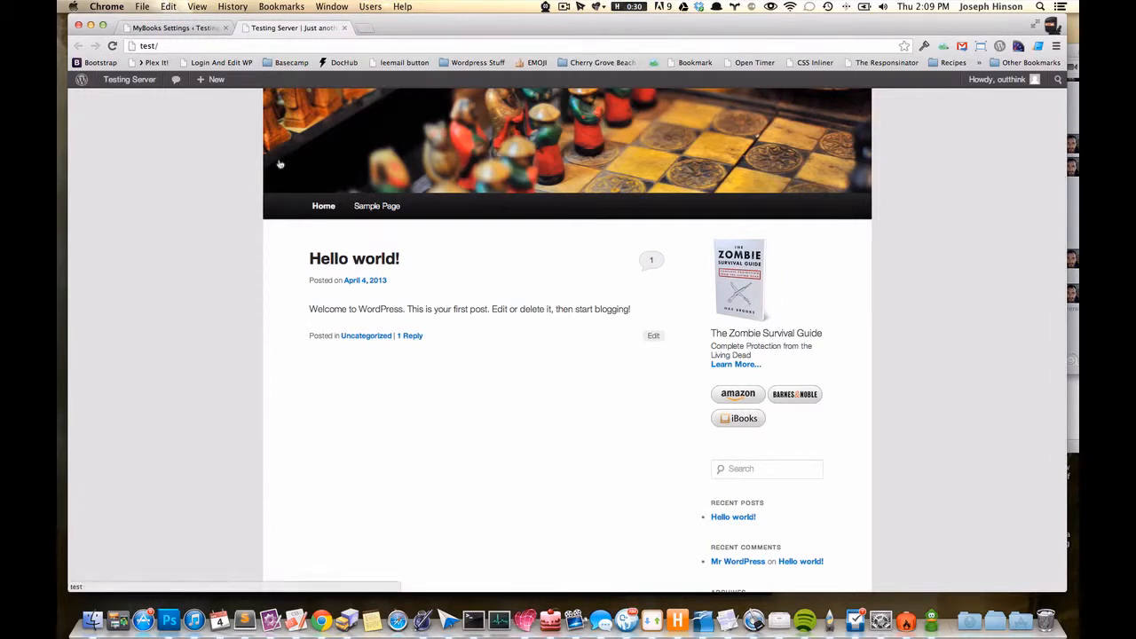
# Set the Sidebar Thumbnail Width's maximum to 75, save the MyBooks Settings and reload the site's home page
pyautogui.click(168, 27)
pyautogui.doubleClick(364, 161)
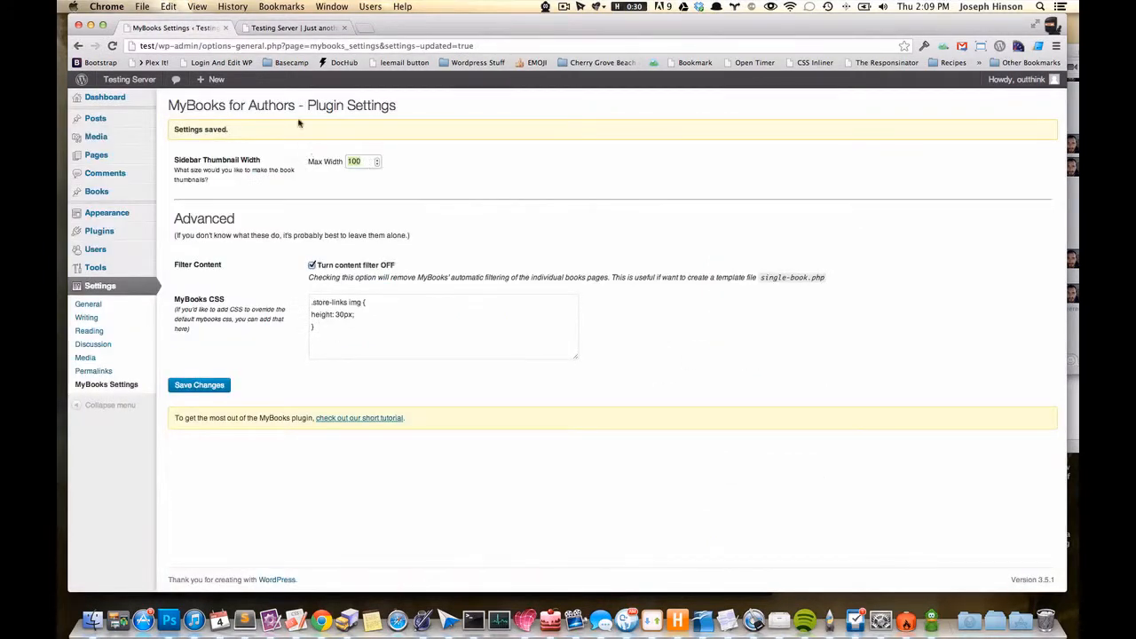
pyautogui.write('745')
pyautogui.click(203, 388)
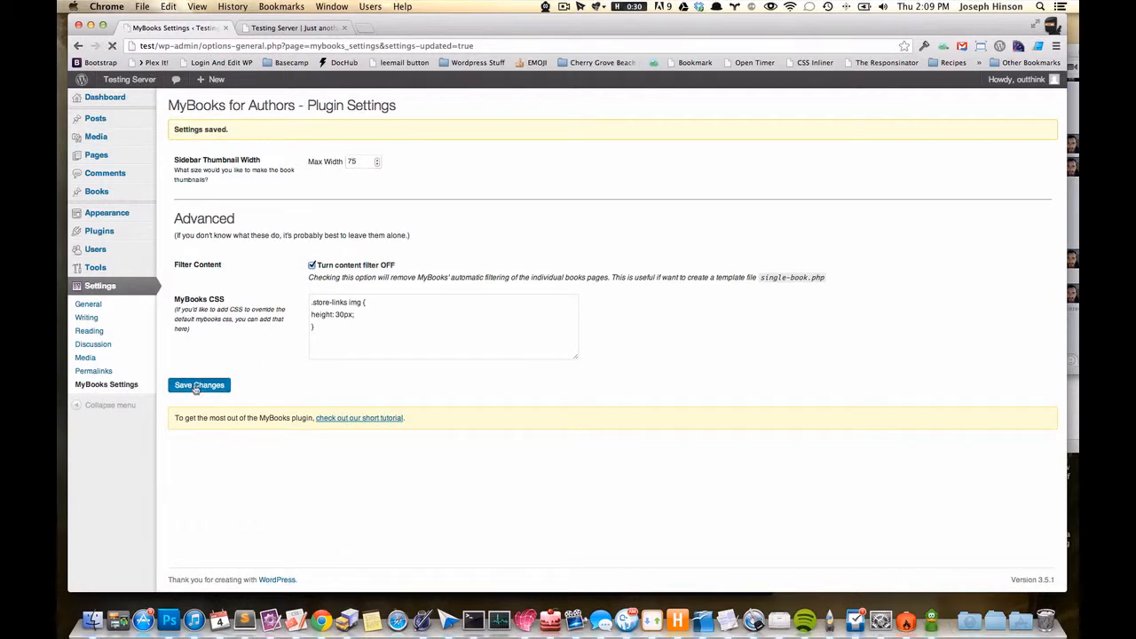
pyautogui.click(258, 30)
pyautogui.click(115, 45)
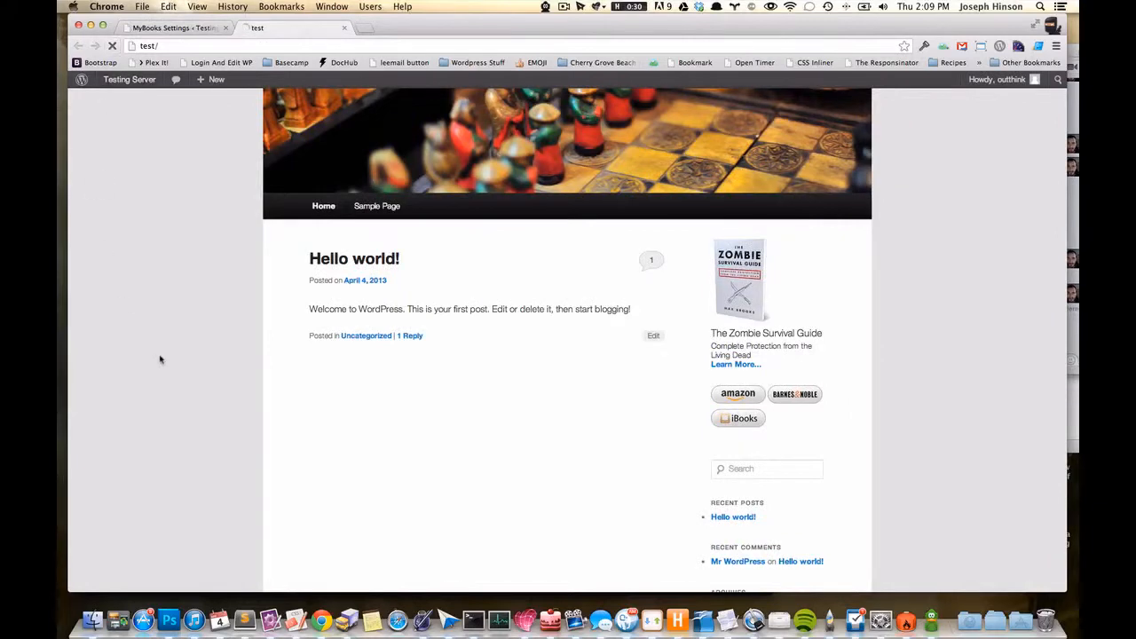
# Inspect the book cover thumbnail in the sidebar and add a new style rule for it with the selector .attachment-book-thumb
pyautogui.press('super+alt+i')
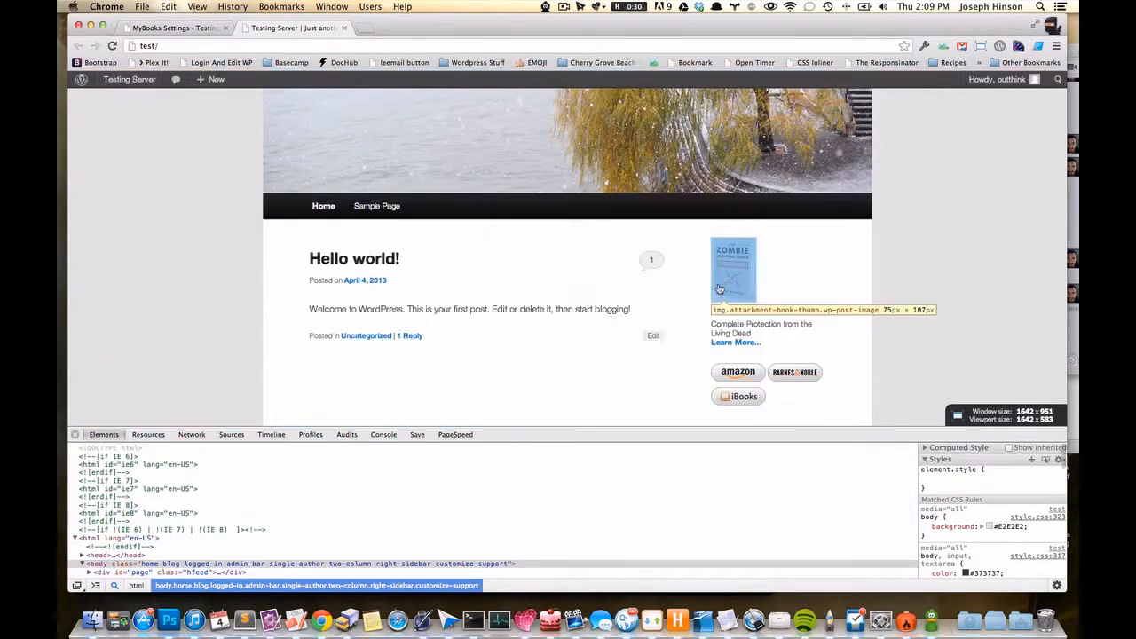
pyautogui.click(728, 284)
pyautogui.click(1031, 460)
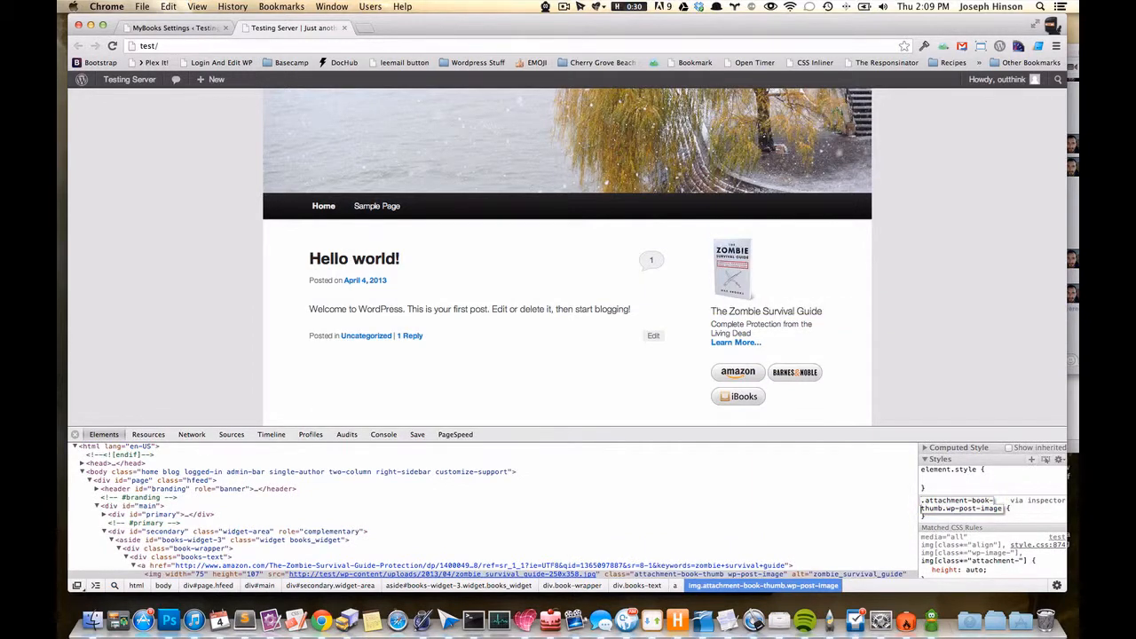
pyautogui.scroll(-2, 665, 528)
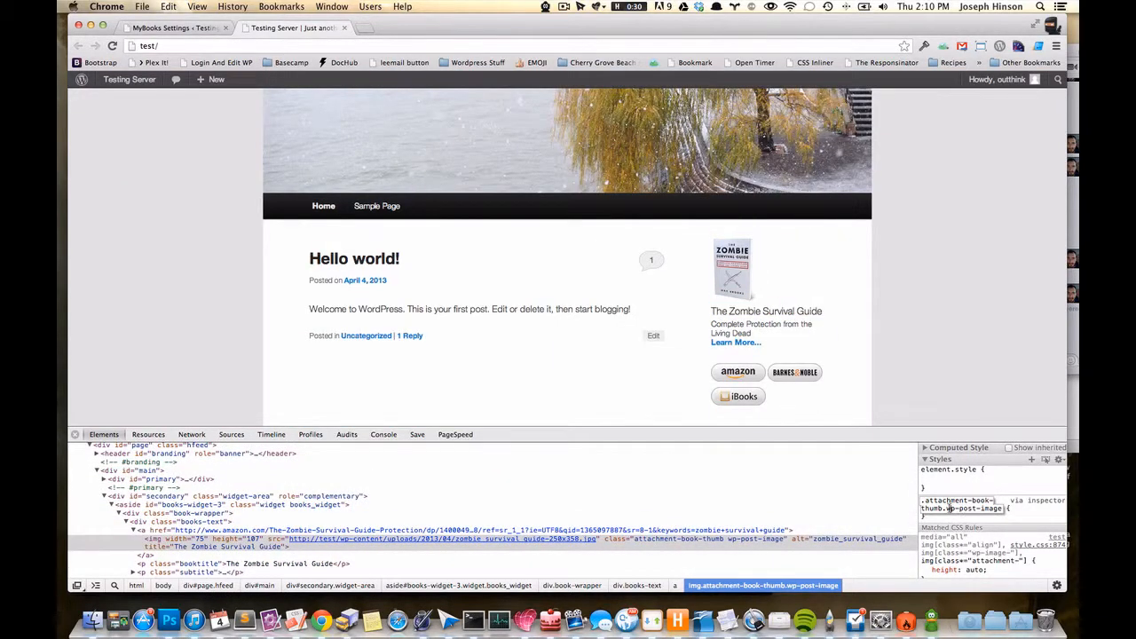
pyautogui.press('Left')
pyautogui.press('super+shift+Right')
pyautogui.press('BackSpace')
pyautogui.press('Tab')
# Give the .attachment-book-thumb rule the declarations float: left and margin-right: 6px
pyautogui.write('fl')
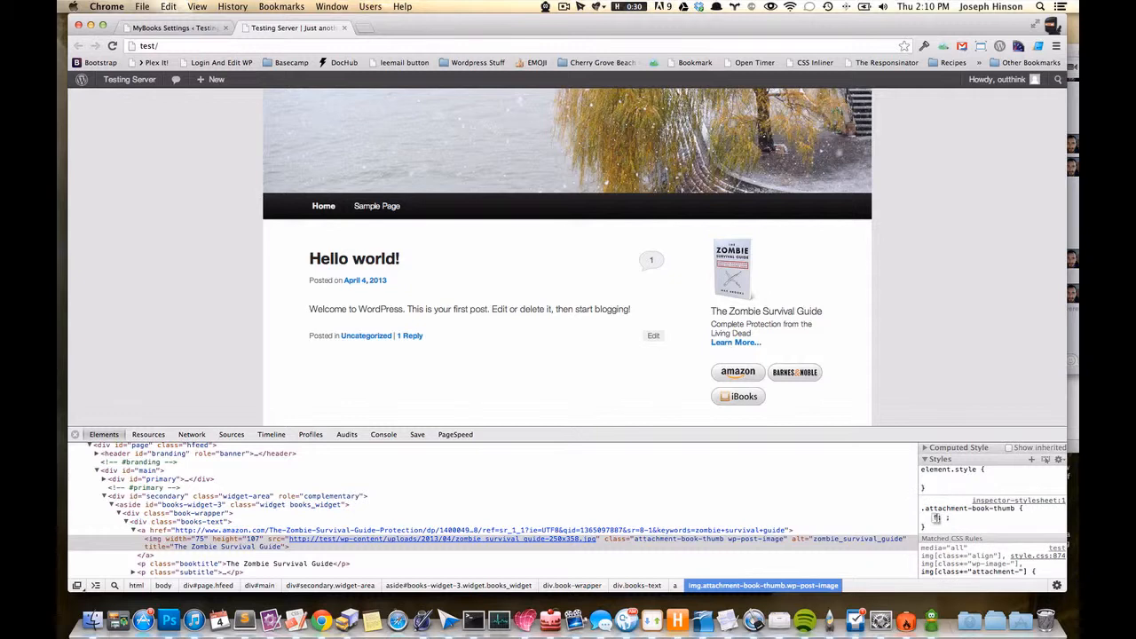
pyautogui.write('oat: left;')
pyautogui.press('Return')
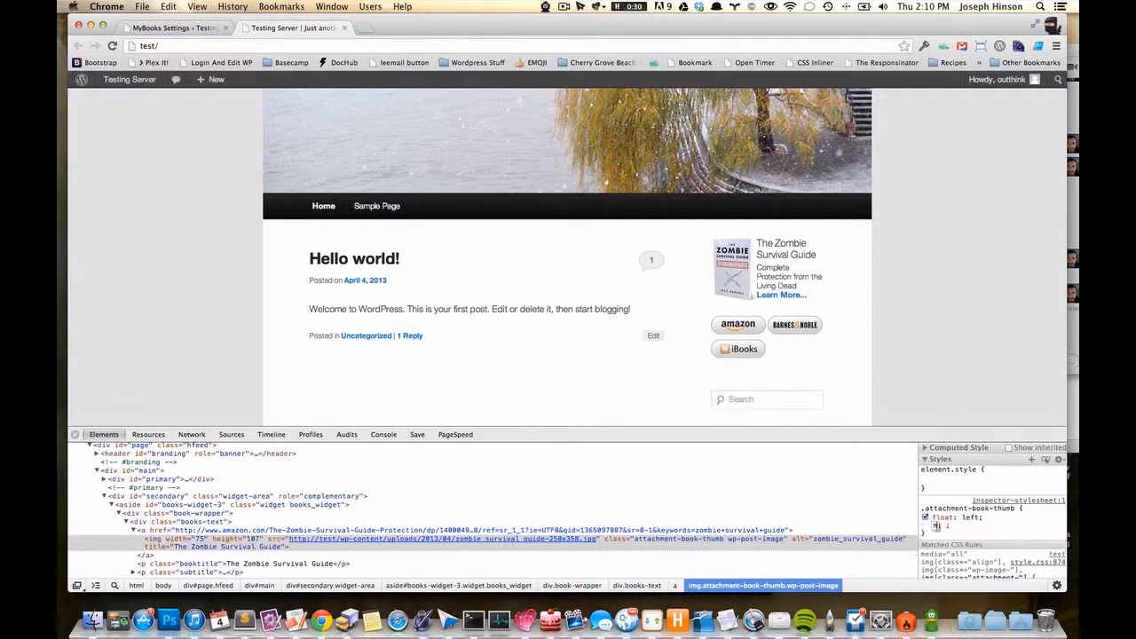
pyautogui.write('margin-right:5px')
pyautogui.press('Up')
pyautogui.press('Up')
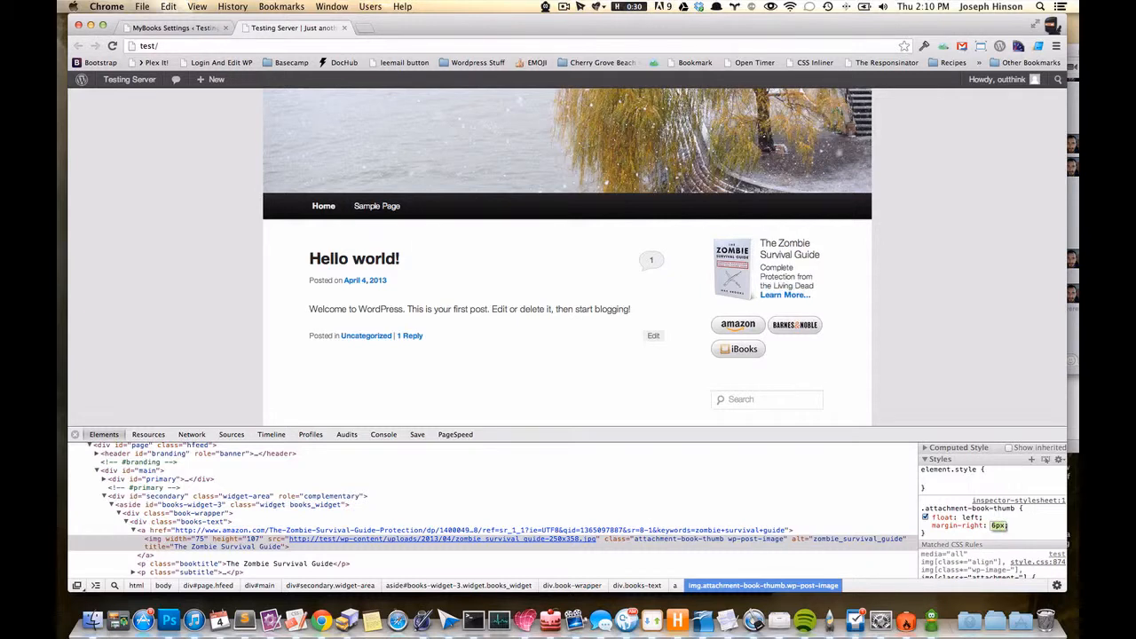
pyautogui.press('Up')
pyautogui.press('Up')
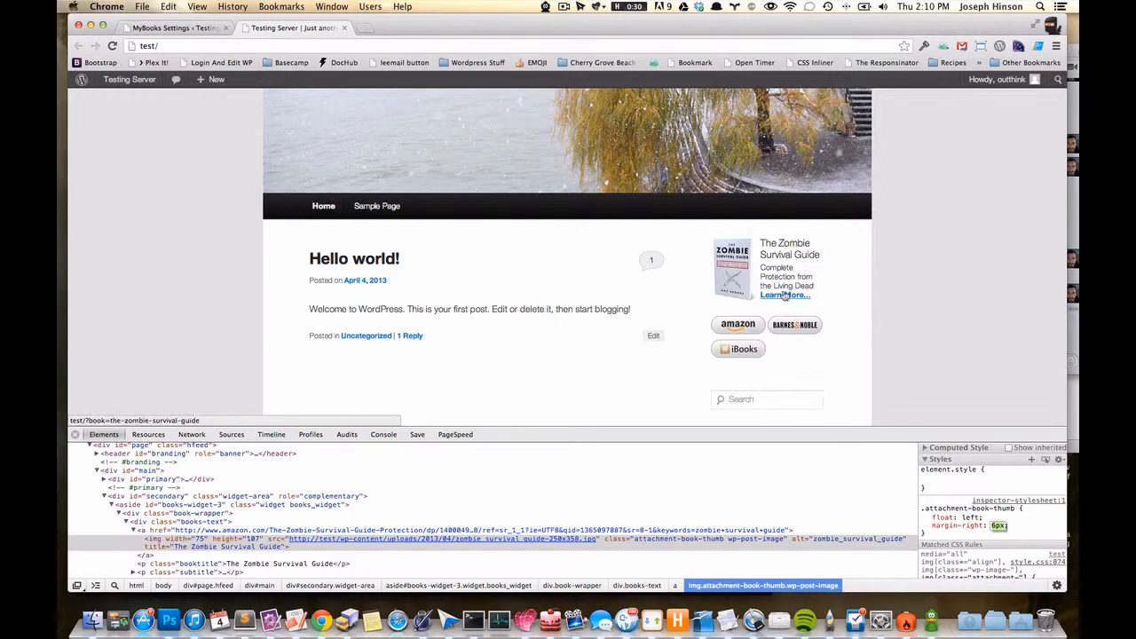
# Copy the complete .attachment-book-thumb rule from the inspector, append it to the MyBooks CSS in the plugin settings and save the changes
pyautogui.moveTo(962, 538); pyautogui.dragTo(921, 509)
pyautogui.press('super+c')
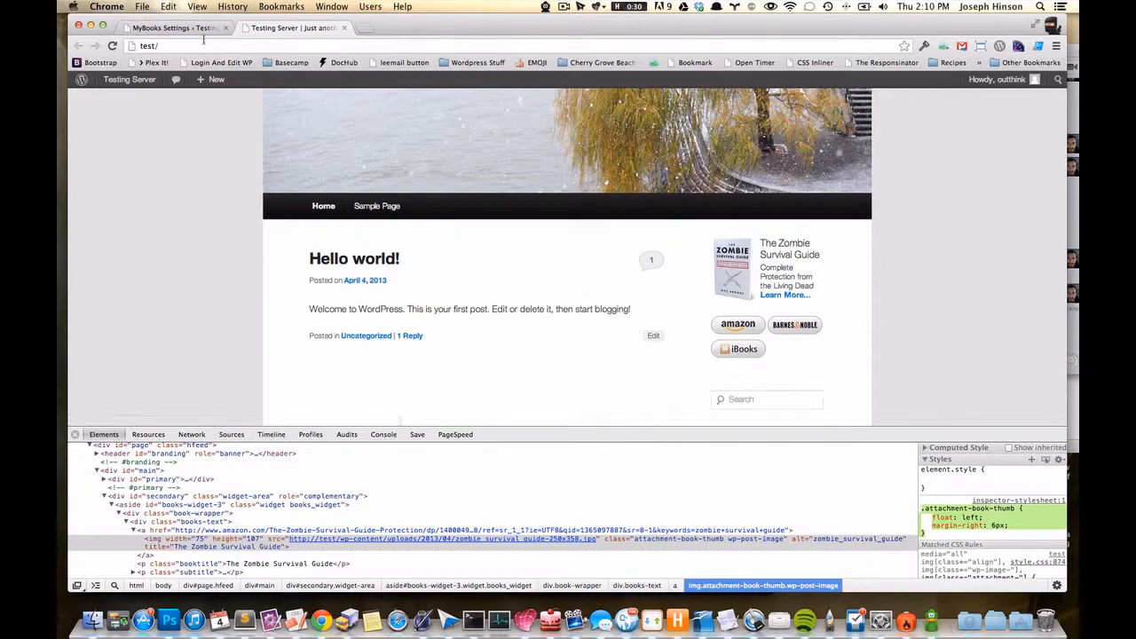
pyautogui.press('super+alt+Left')
pyautogui.click(362, 344)
pyautogui.press('Return')
pyautogui.press('super+v')
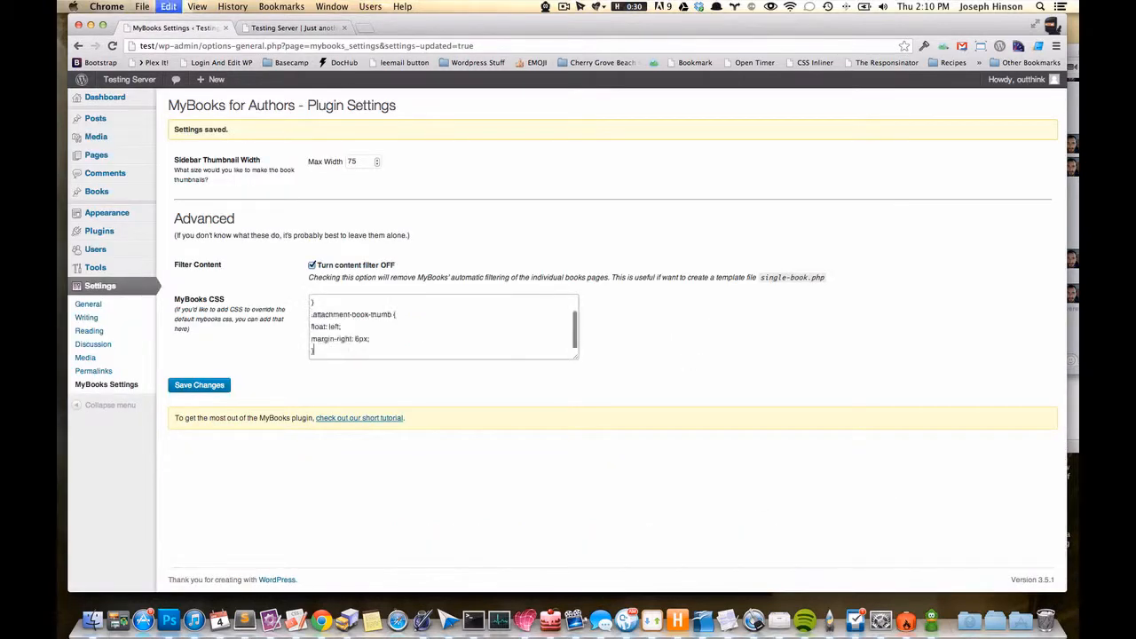
pyautogui.scroll(3, 355, 328)
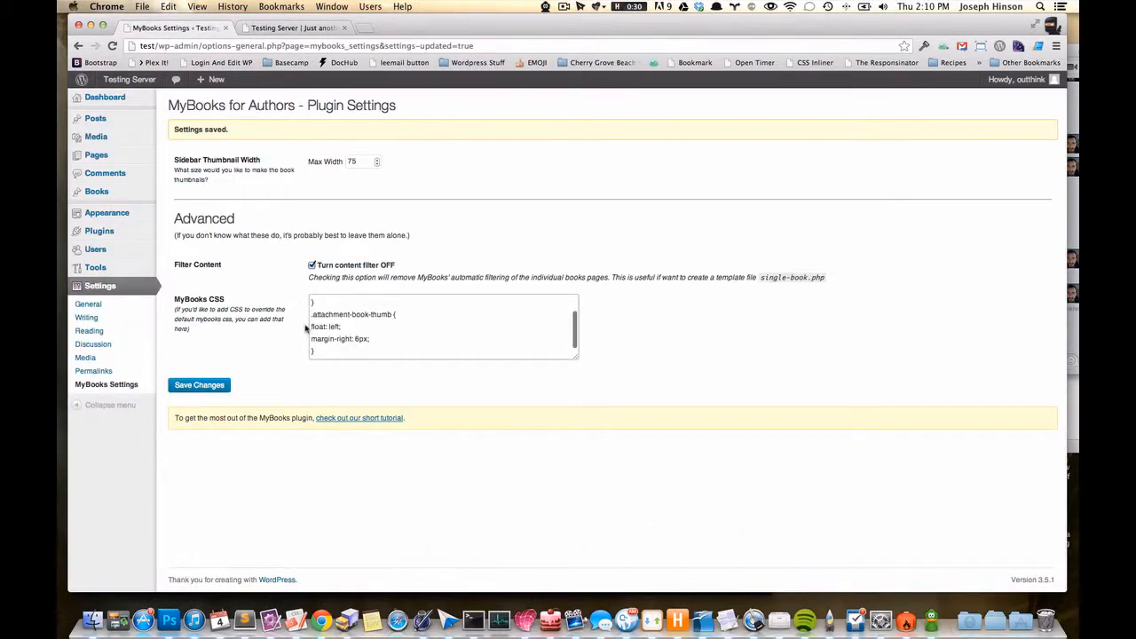
pyautogui.click(214, 386)
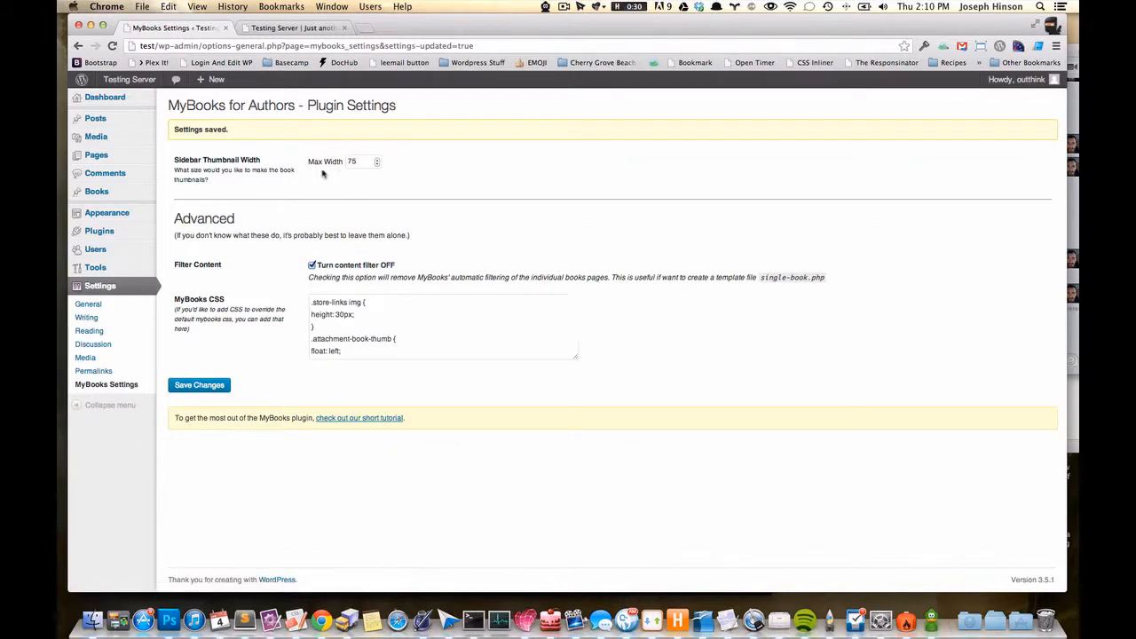
# Reload the site's home page and close the inspector to check the book widget's layout
pyautogui.click(288, 29)
pyautogui.press('super+r')
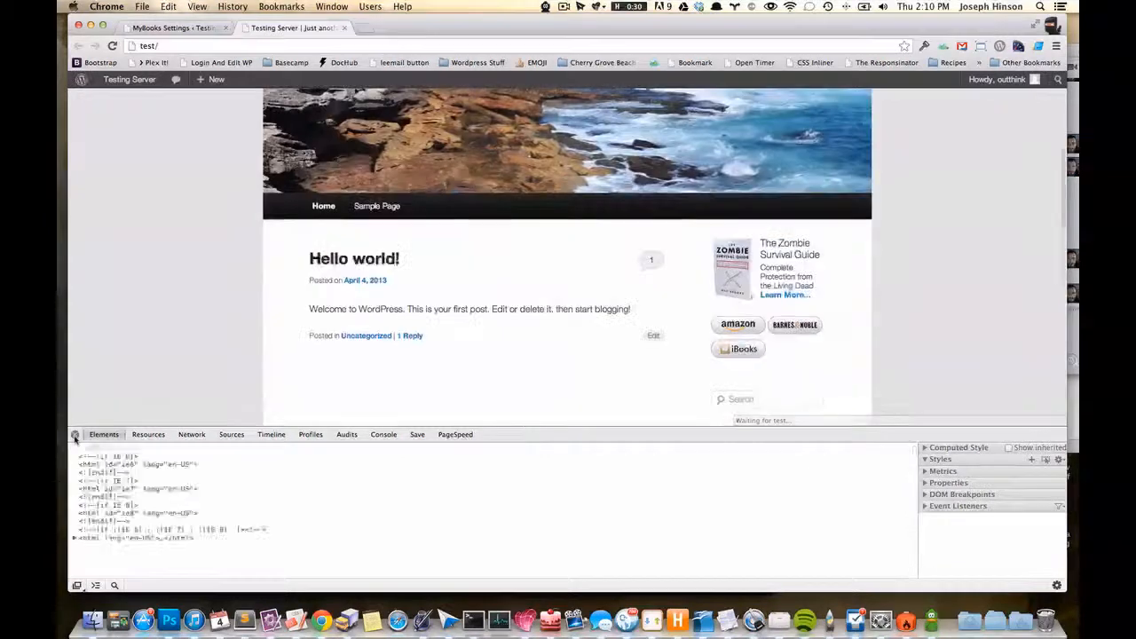
pyautogui.click(76, 435)
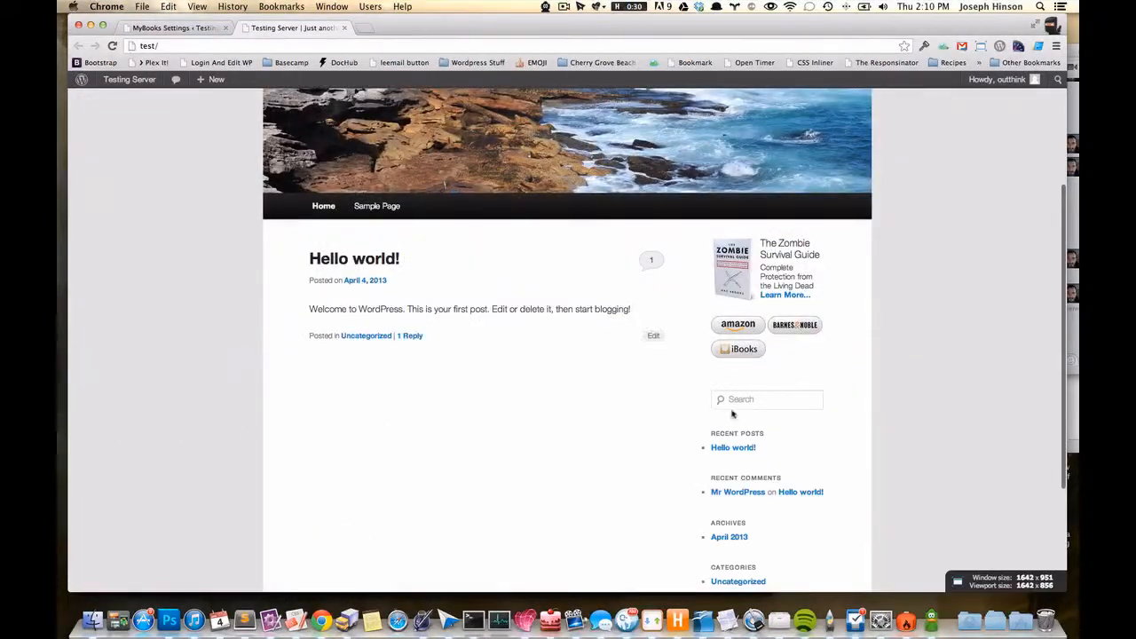